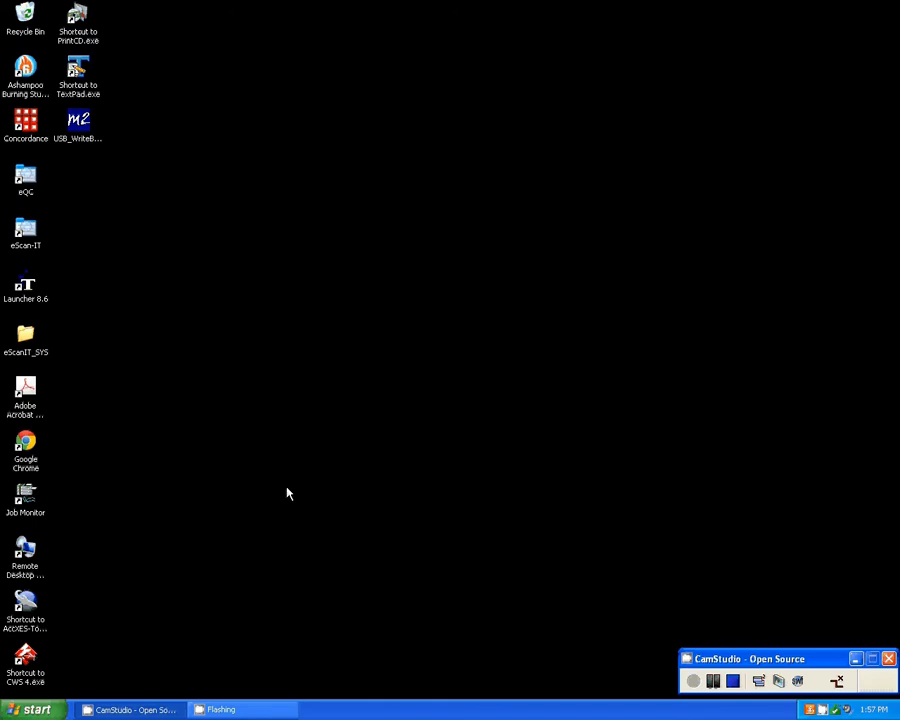
# Start IPRO Premium Scan from the IPROTech Launcher 8.6 and reposition its main menu window.
pyautogui.click(31, 296)
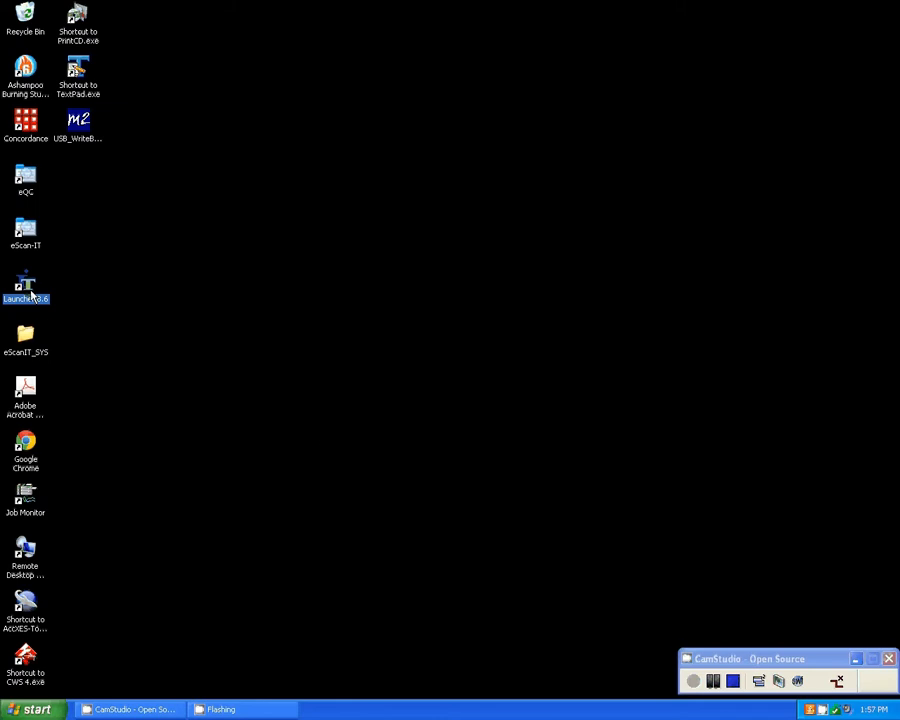
pyautogui.doubleClick(31, 296)
pyautogui.click(482, 372)
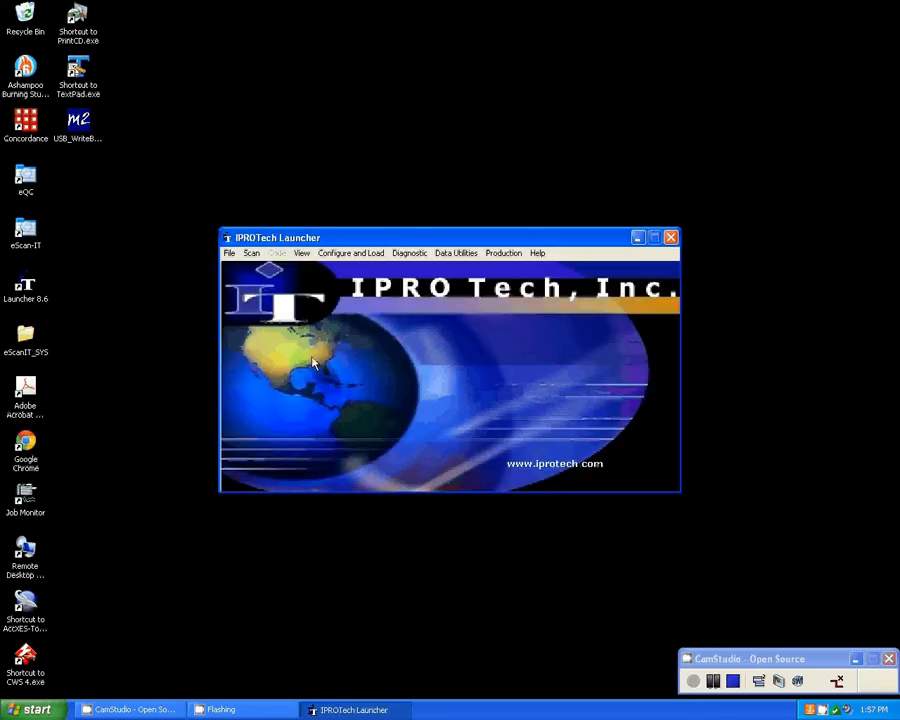
pyautogui.click(251, 254)
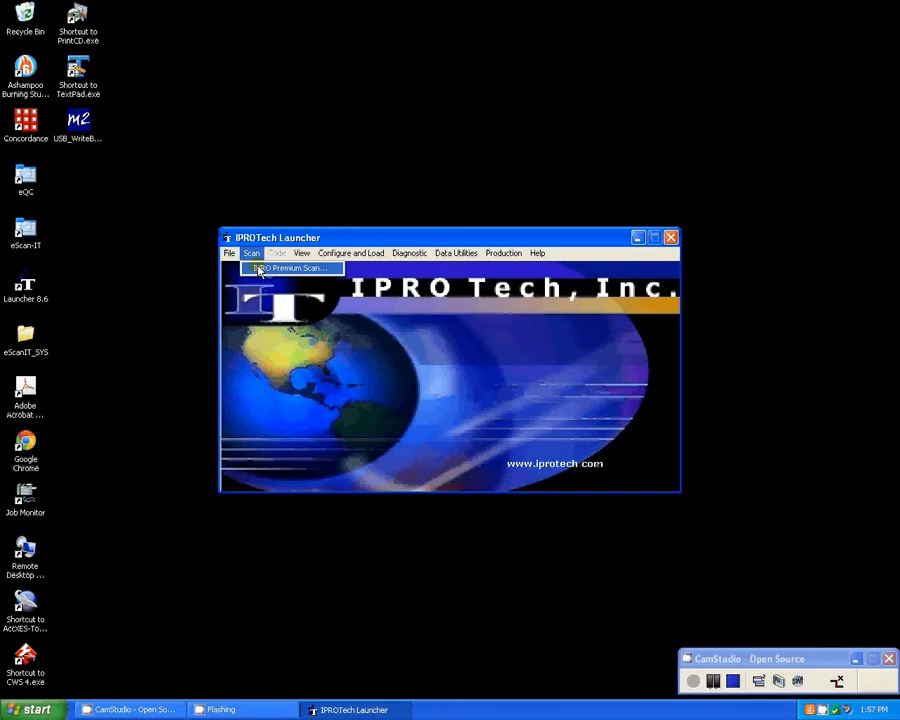
pyautogui.click(258, 270)
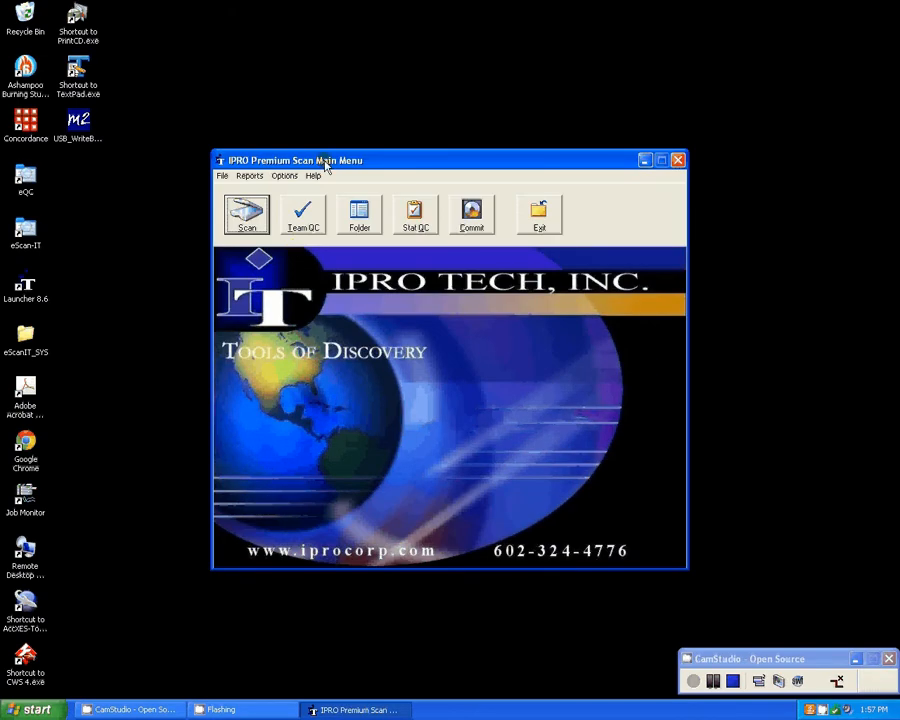
pyautogui.moveTo(325, 167); pyautogui.dragTo(292, 143)
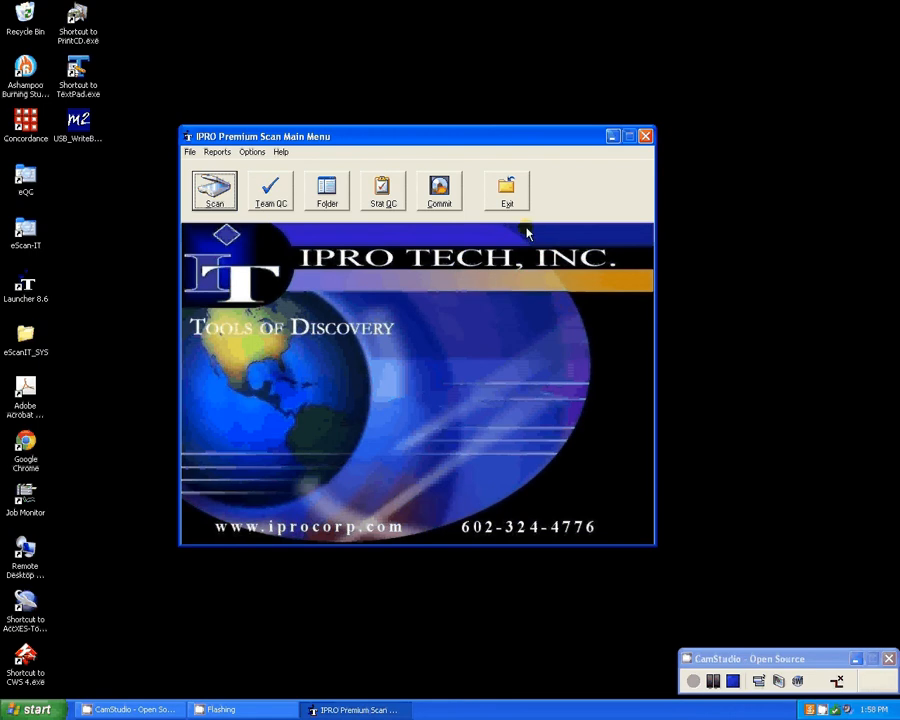
# Look through the file commands, view the reporting details of projects 17162_WM and 17216_AC, and close the reporting window.
pyautogui.click(192, 153)
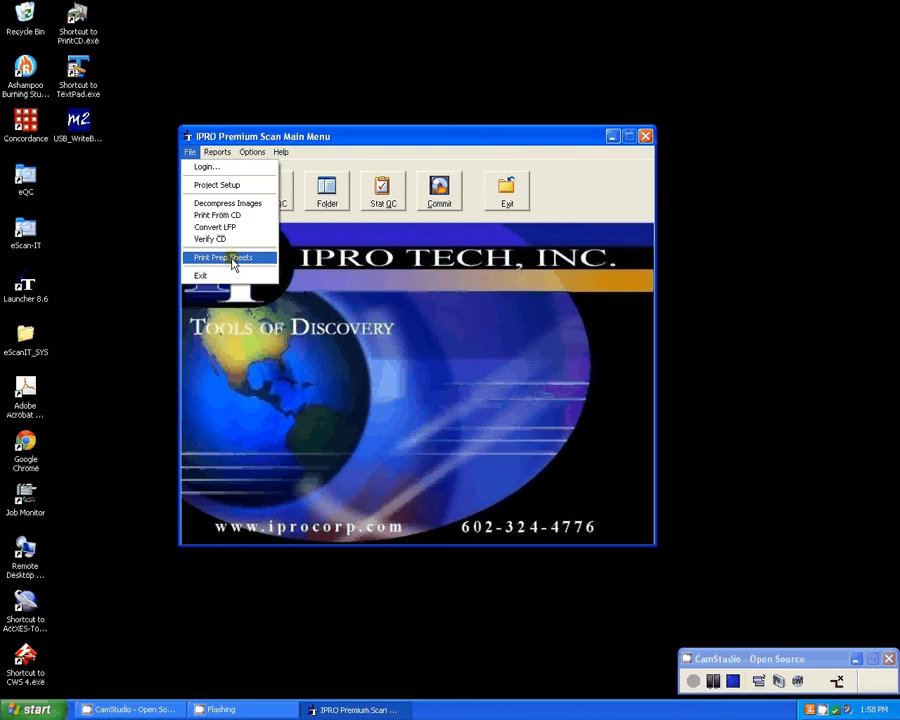
pyautogui.click(233, 264)
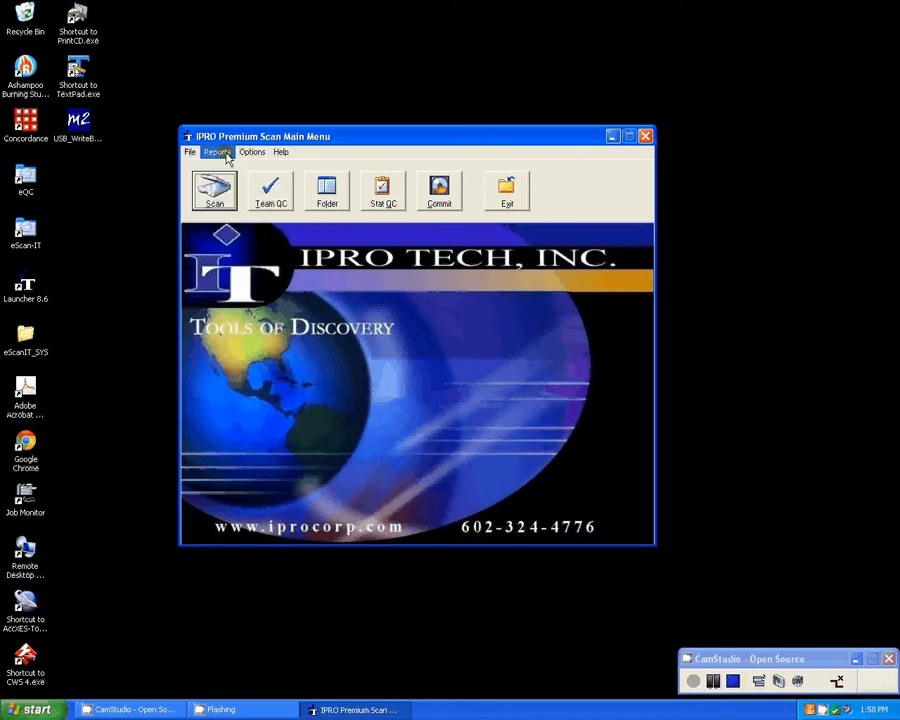
pyautogui.click(222, 154)
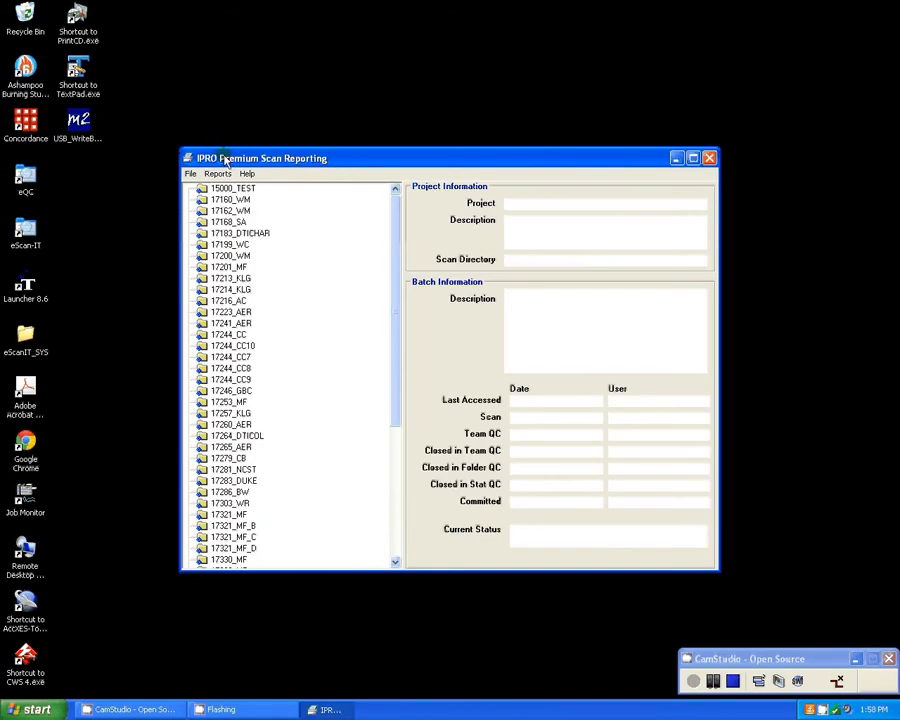
pyautogui.click(229, 211)
pyautogui.click(236, 300)
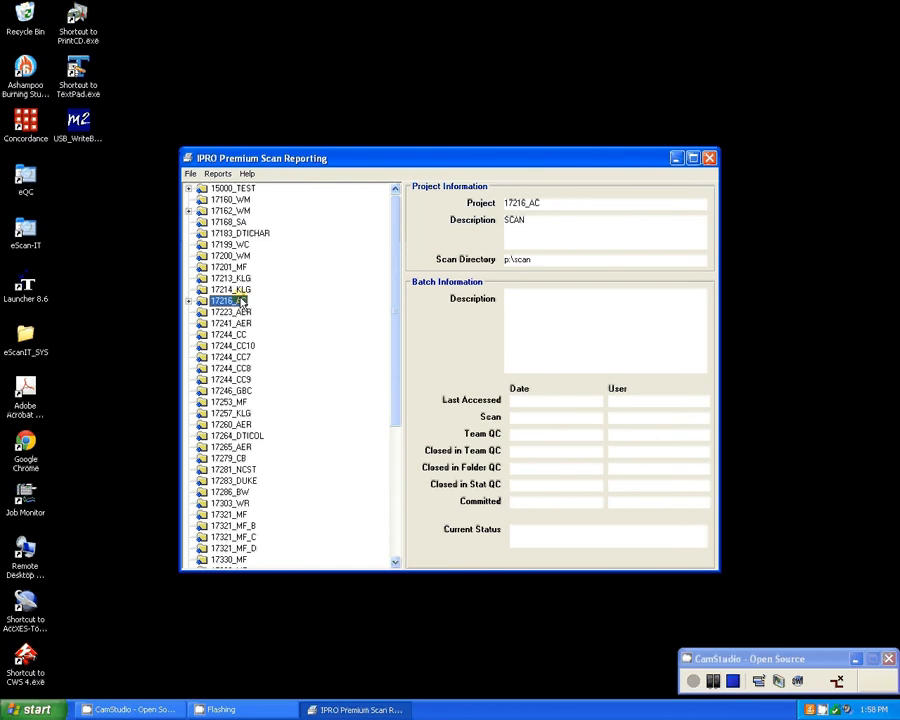
pyautogui.click(709, 158)
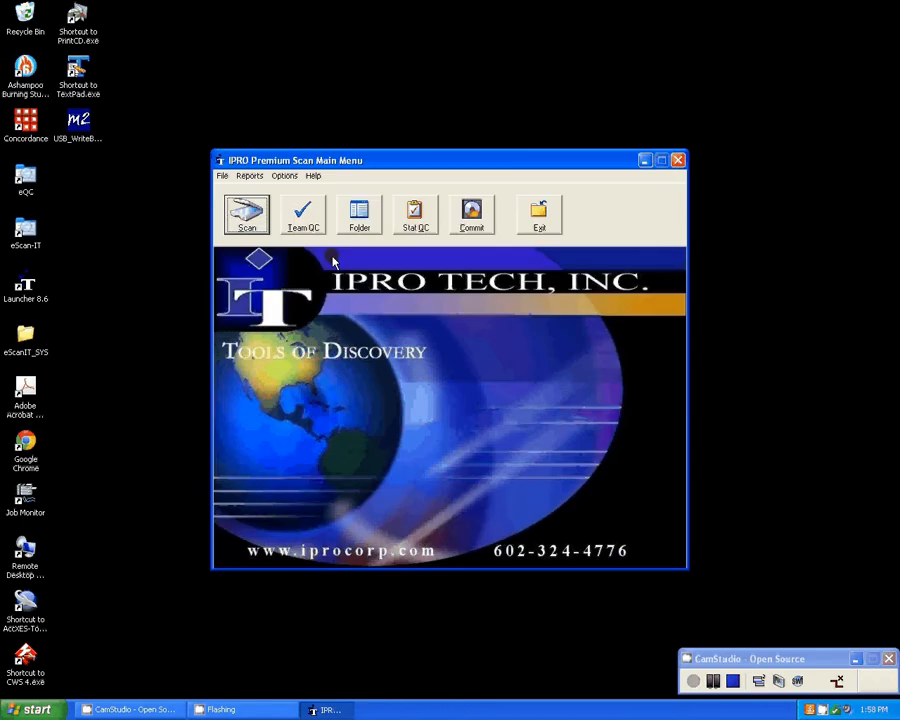
# Examine the scan driver choices in the main menu customization options and look over the available help entries.
pyautogui.click(285, 175)
pyautogui.click(305, 191)
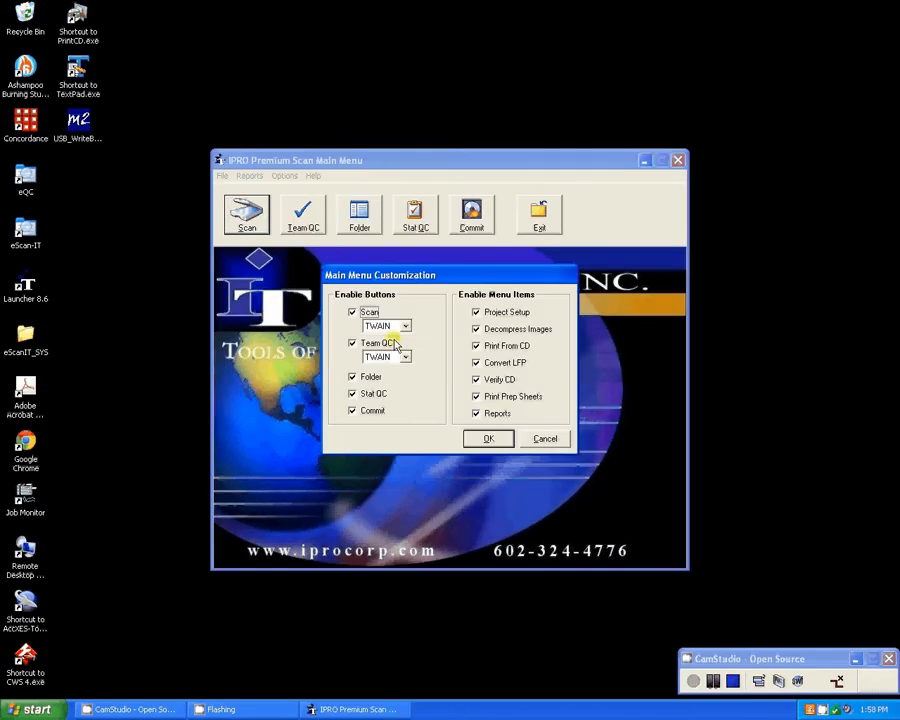
pyautogui.moveTo(414, 277); pyautogui.dragTo(354, 275)
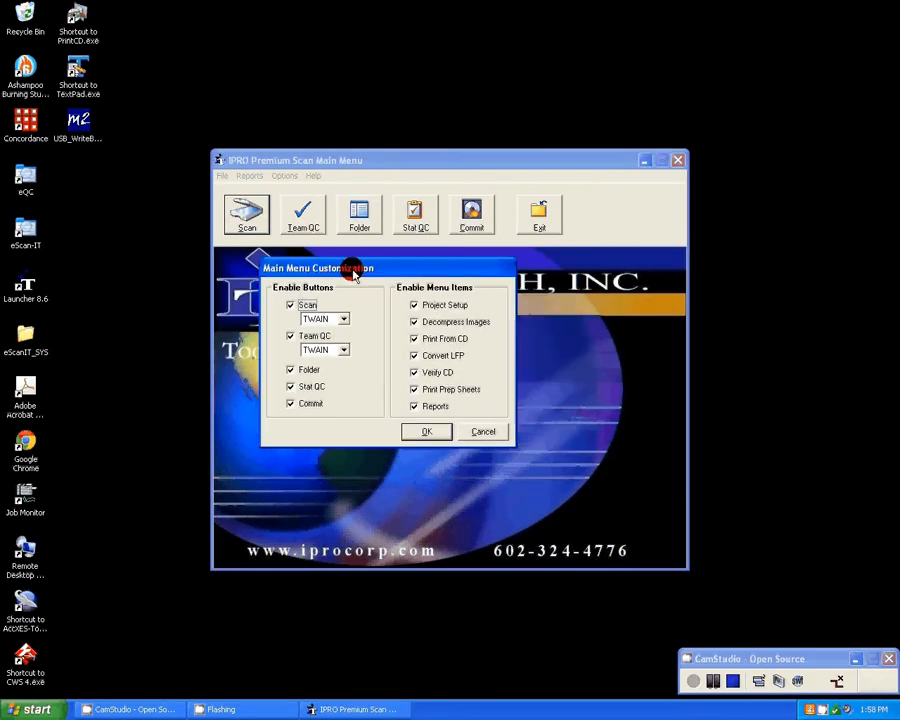
pyautogui.click(344, 319)
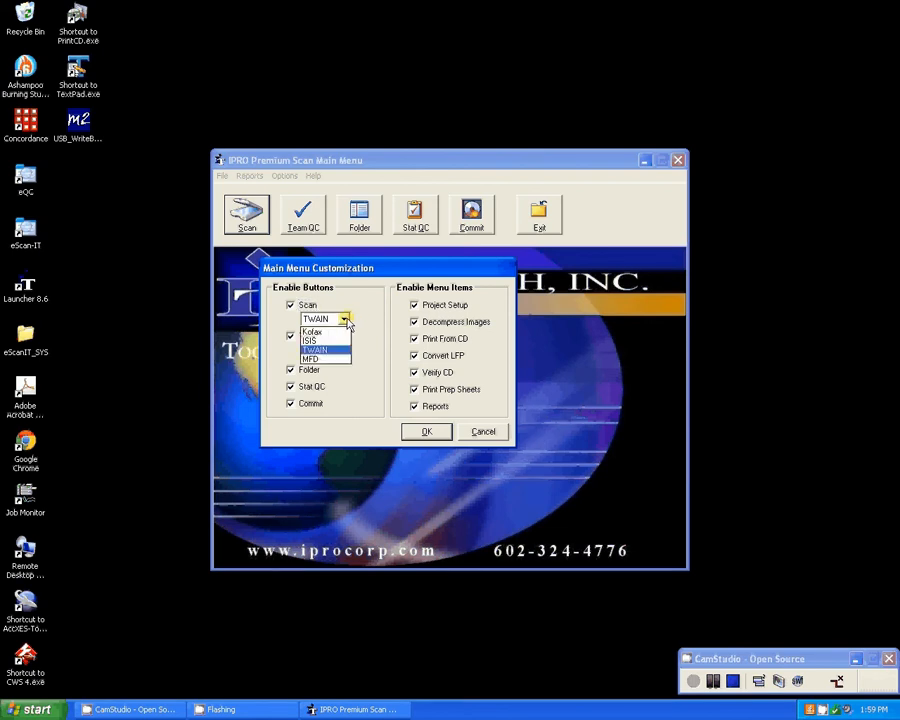
pyautogui.click(345, 320)
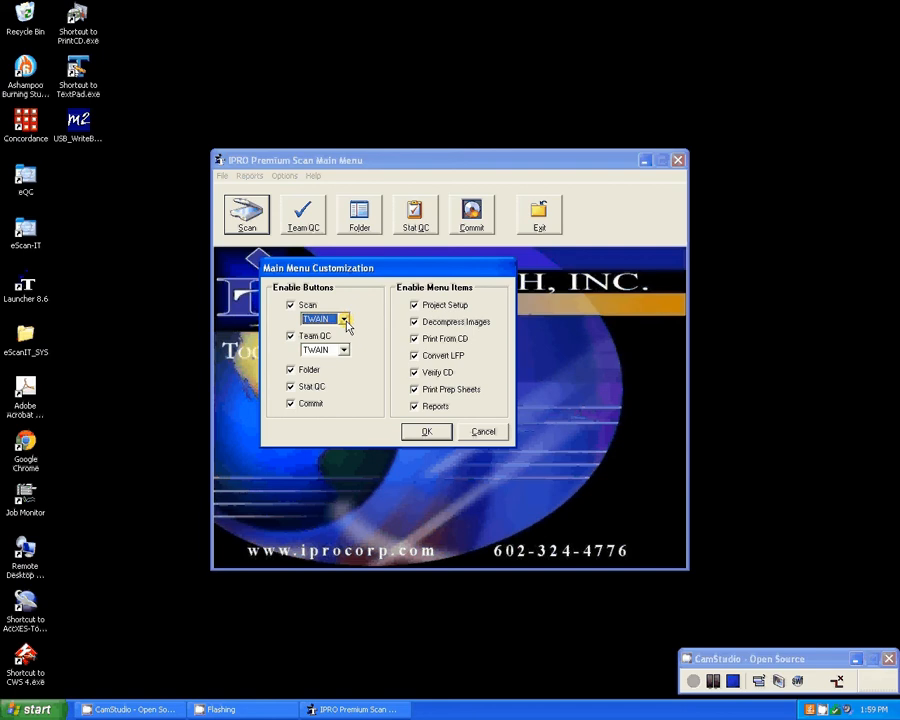
pyautogui.click(344, 319)
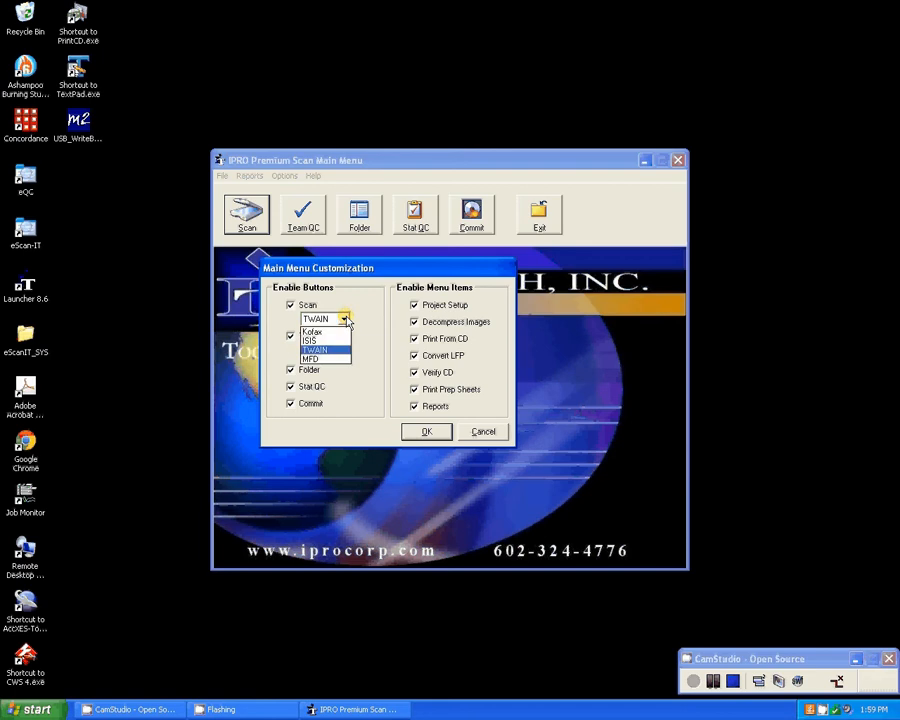
pyautogui.click(344, 319)
pyautogui.click(344, 319)
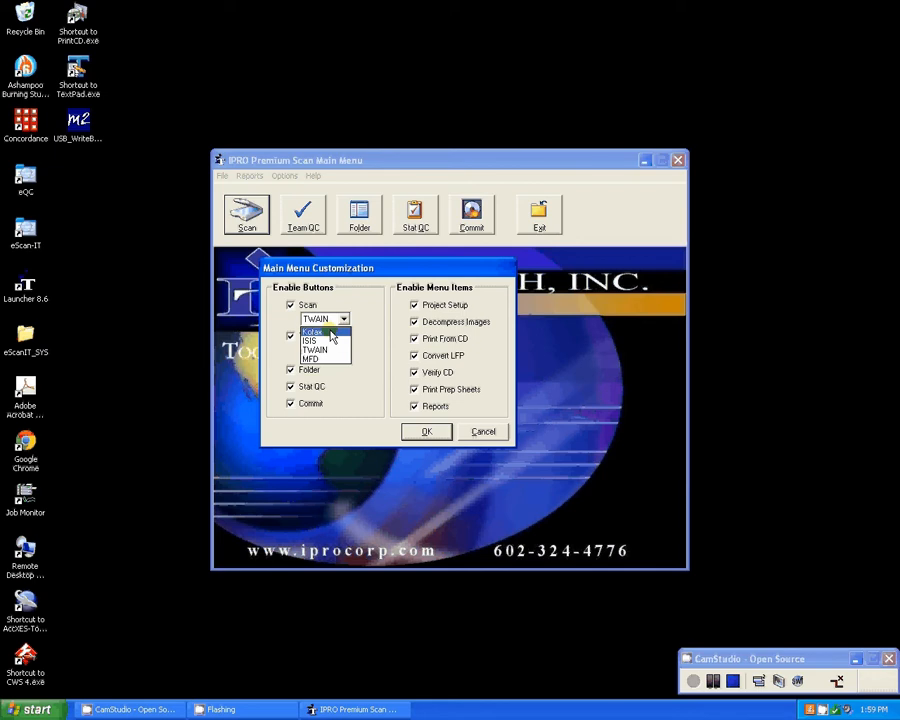
pyautogui.click(468, 466)
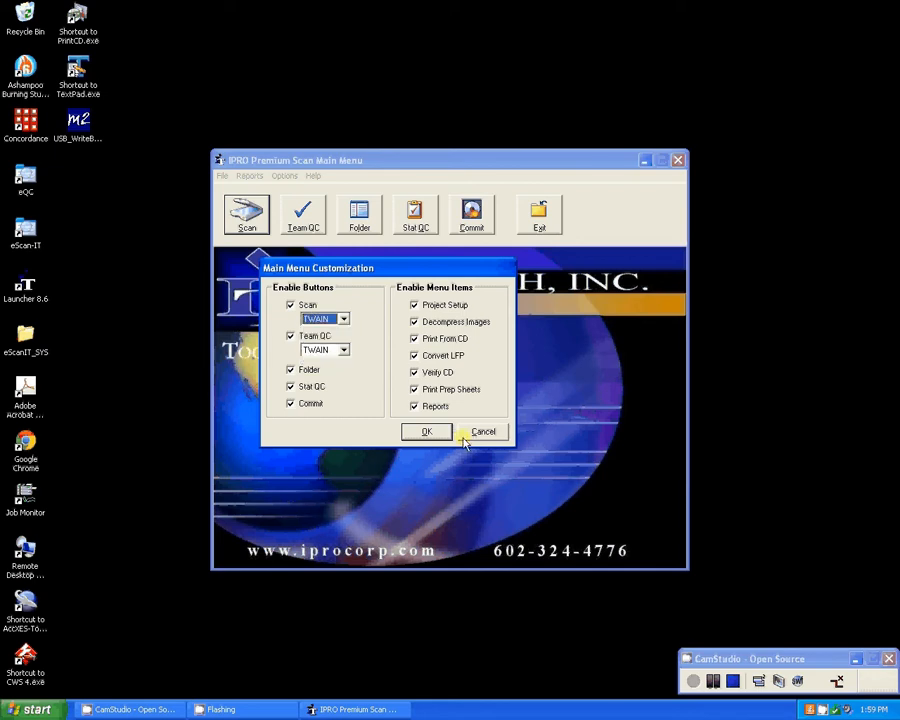
pyautogui.click(440, 434)
pyautogui.click(313, 176)
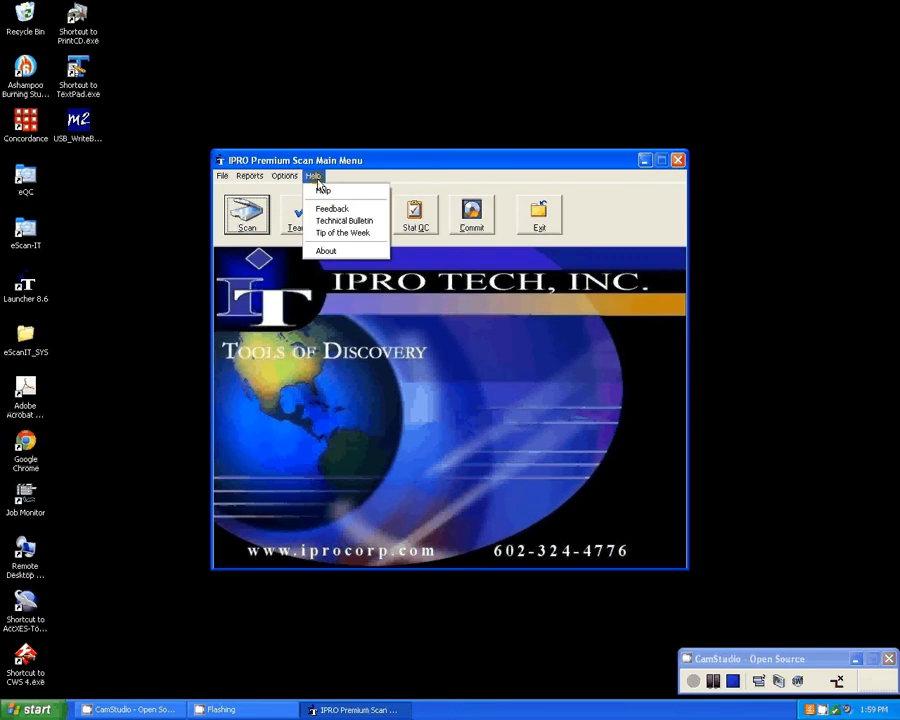
pyautogui.click(498, 402)
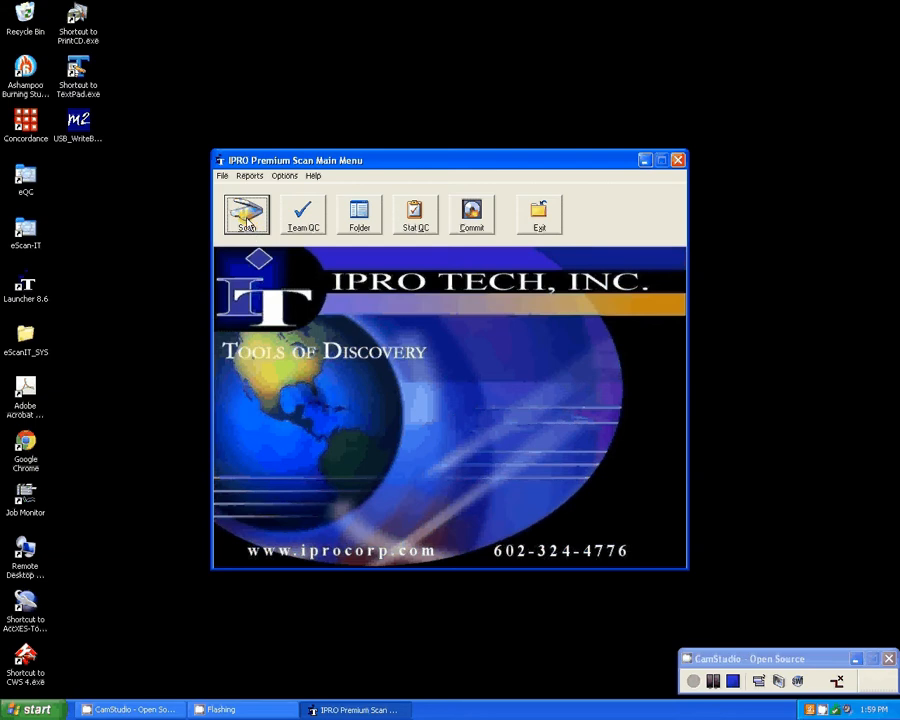
# Create a new project named 00_Template in Project Setup without applying the settings from project 15000_TEST.
pyautogui.click(222, 176)
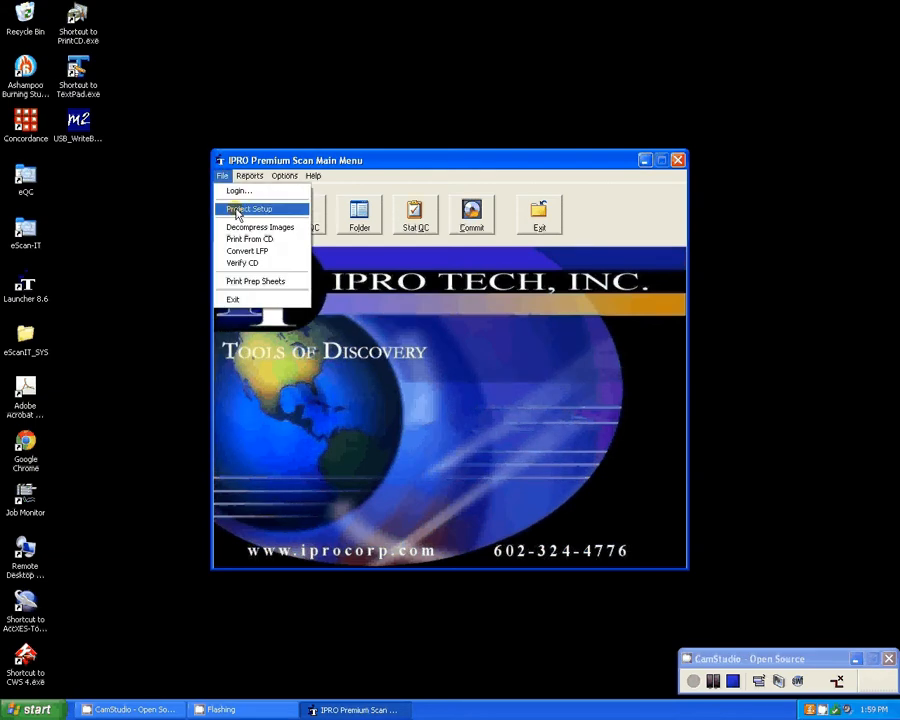
pyautogui.click(240, 209)
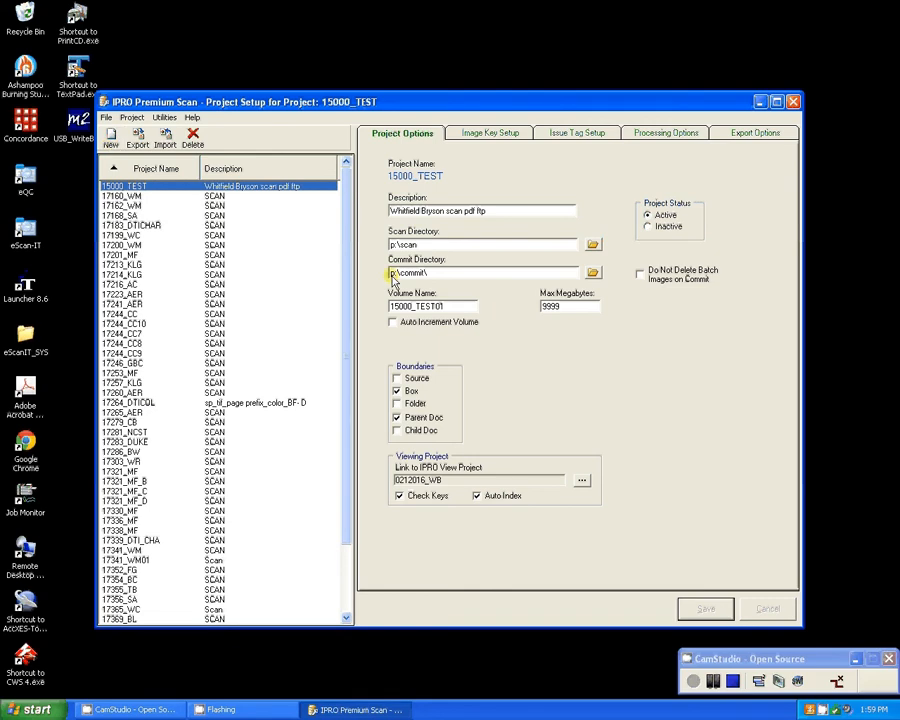
pyautogui.click(106, 118)
pyautogui.moveTo(132, 118)
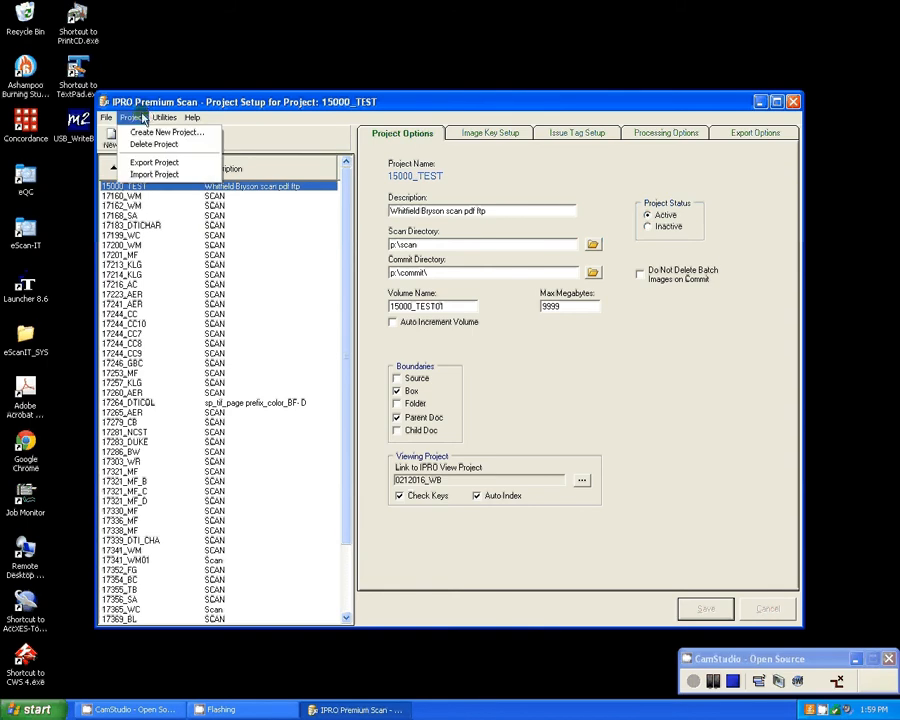
pyautogui.click(146, 133)
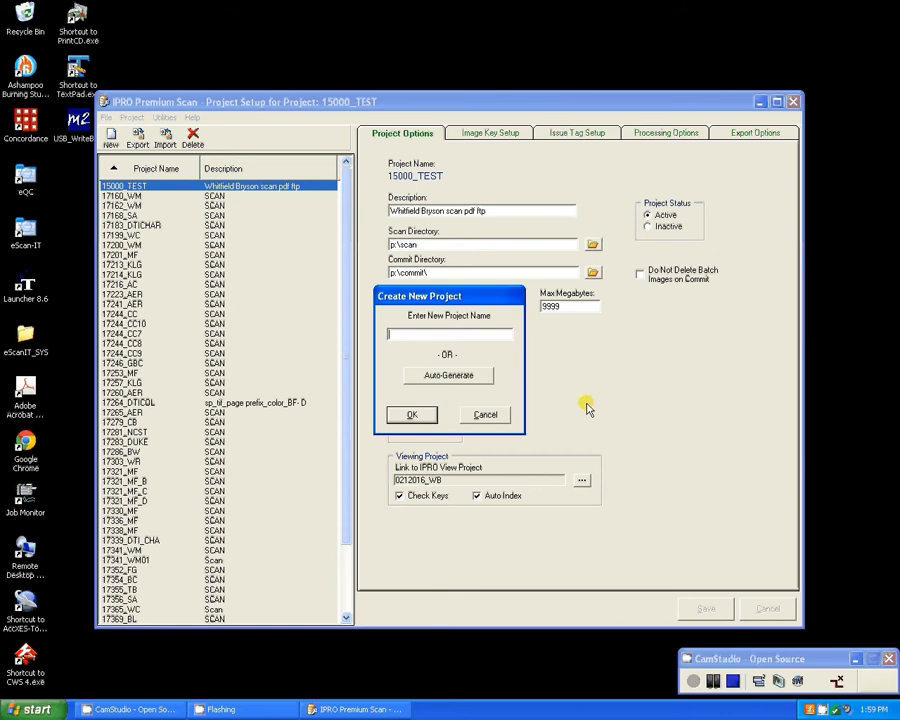
pyautogui.write('00_template')
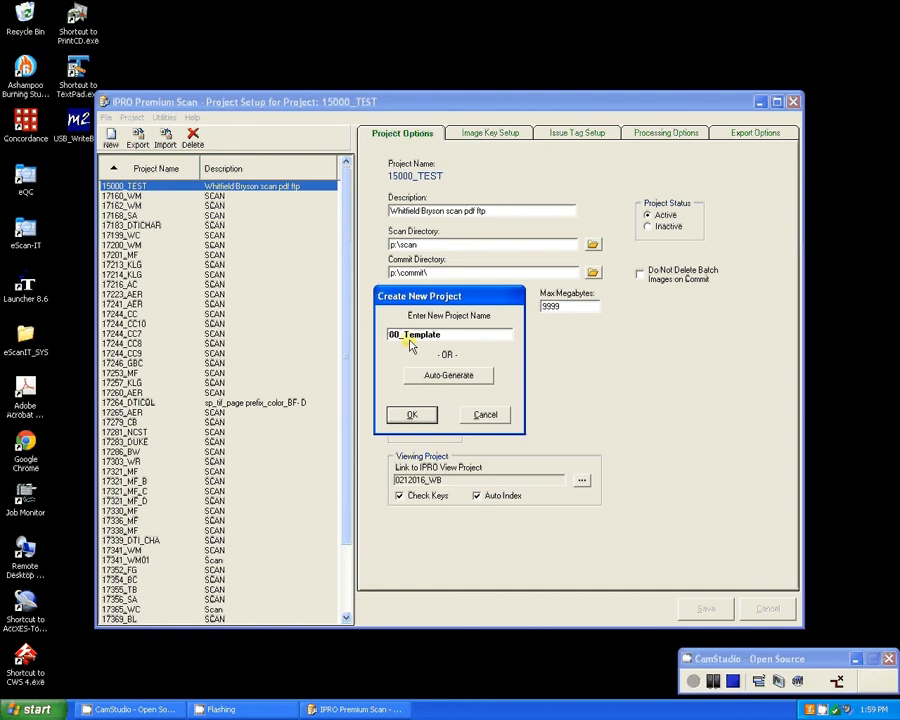
pyautogui.moveTo(394, 335); pyautogui.dragTo(437, 338)
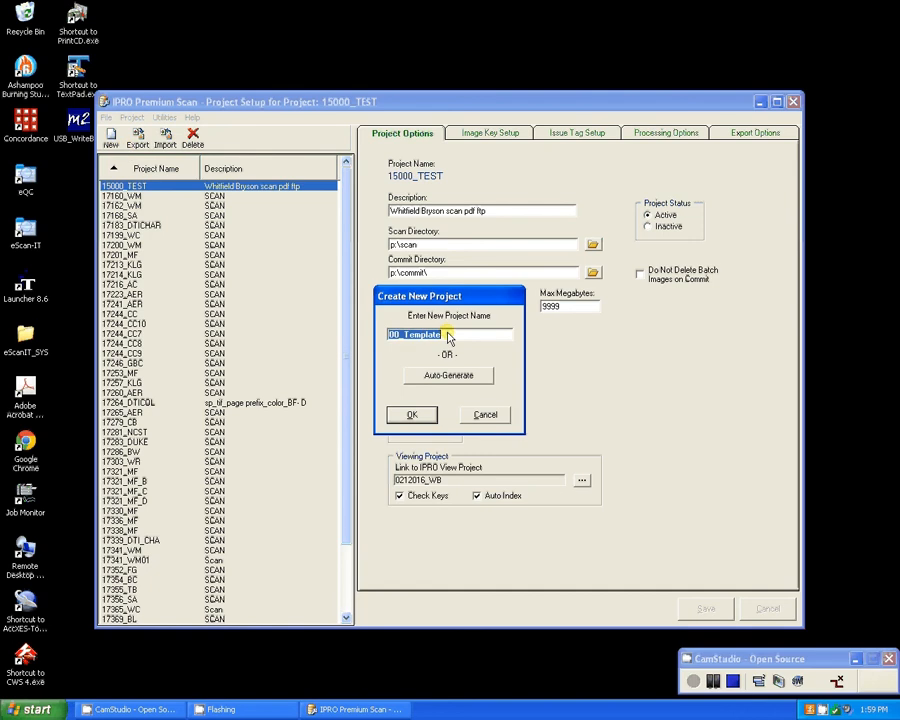
pyautogui.click(412, 415)
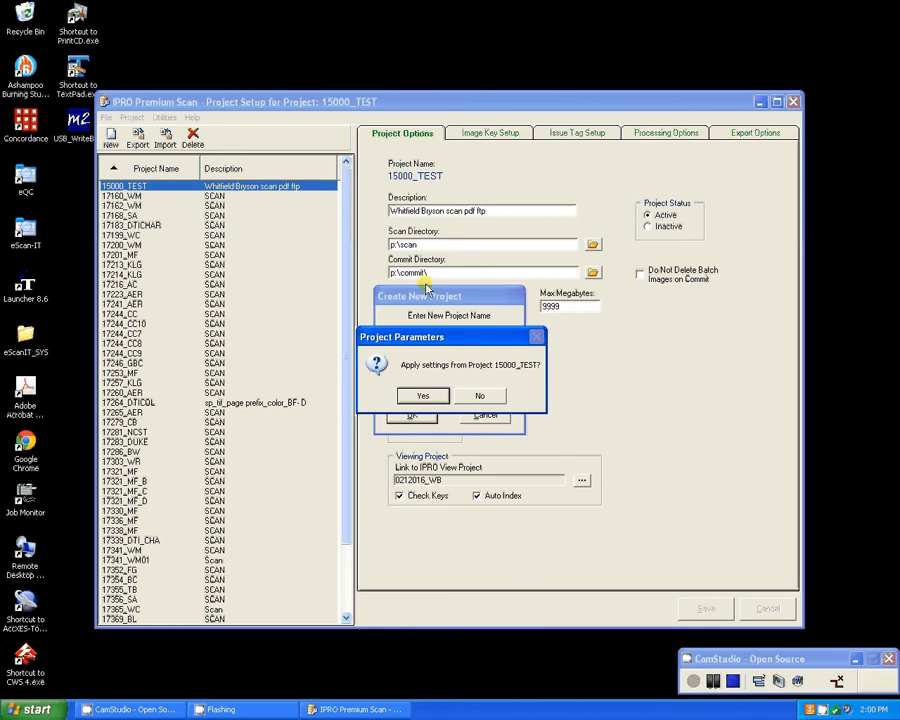
pyautogui.click(483, 397)
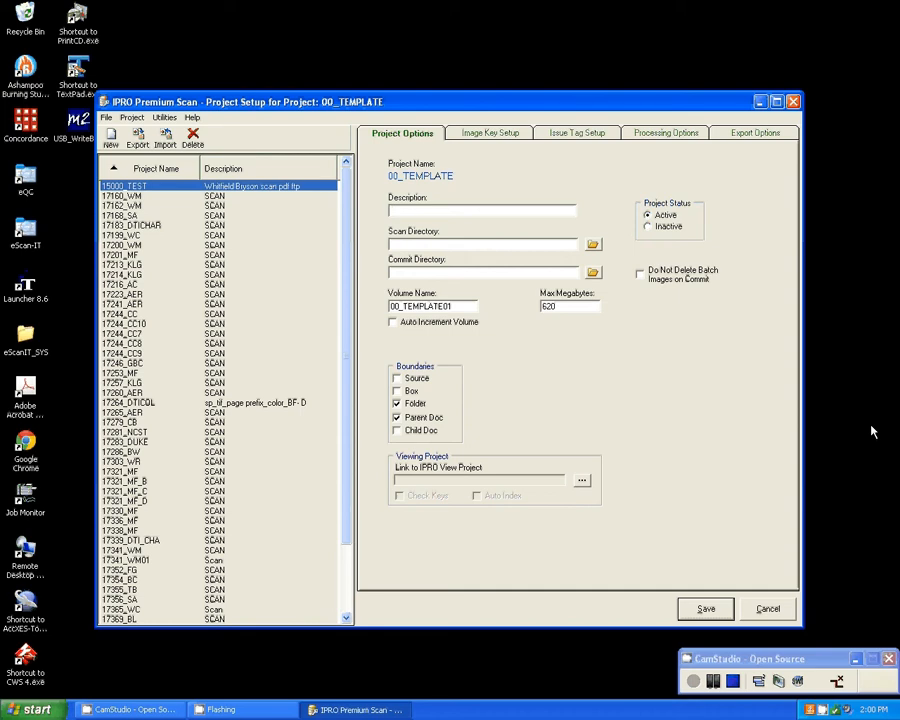
# Enter "Scan, QC, Export" as the description of the 00_TEMPLATE project.
pyautogui.write('Scan, QC, Export')
# Set the project's scan directory to the SCAN folder on the Ipro network drive (P:).
pyautogui.click(453, 245)
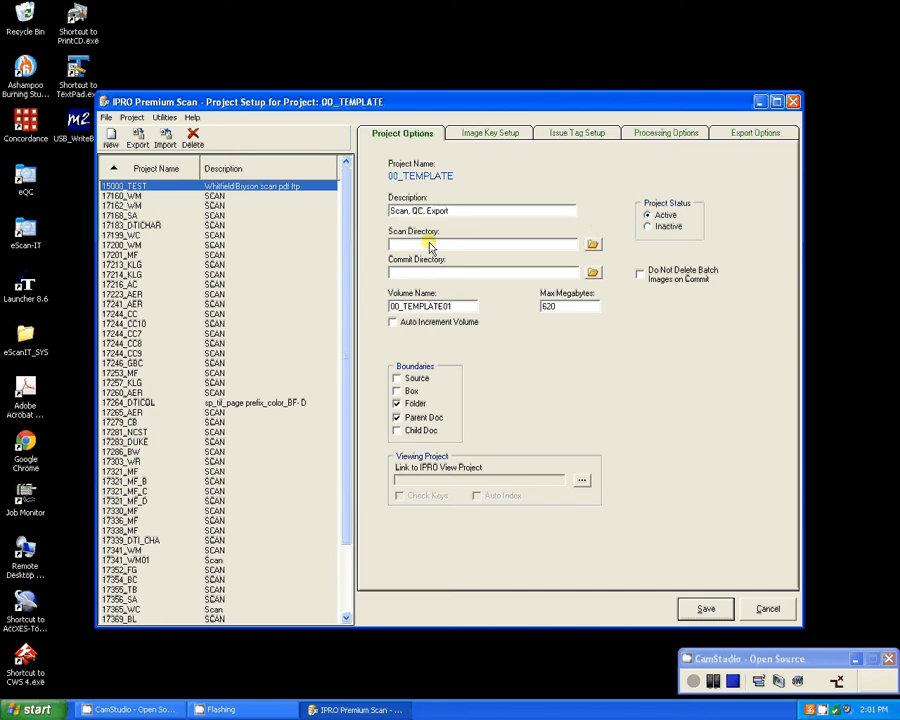
pyautogui.click(593, 246)
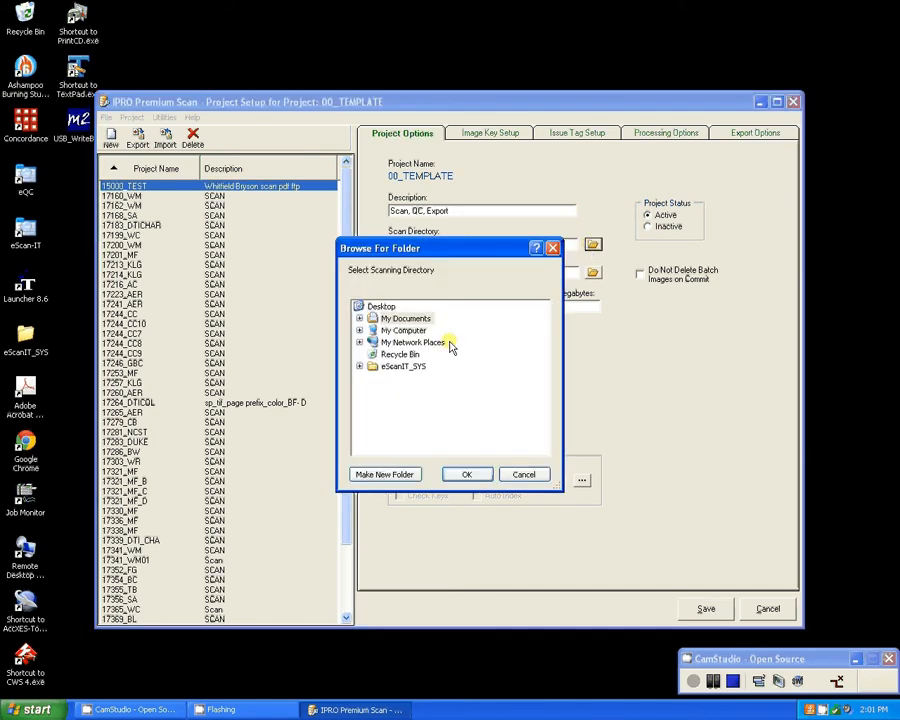
pyautogui.doubleClick(418, 333)
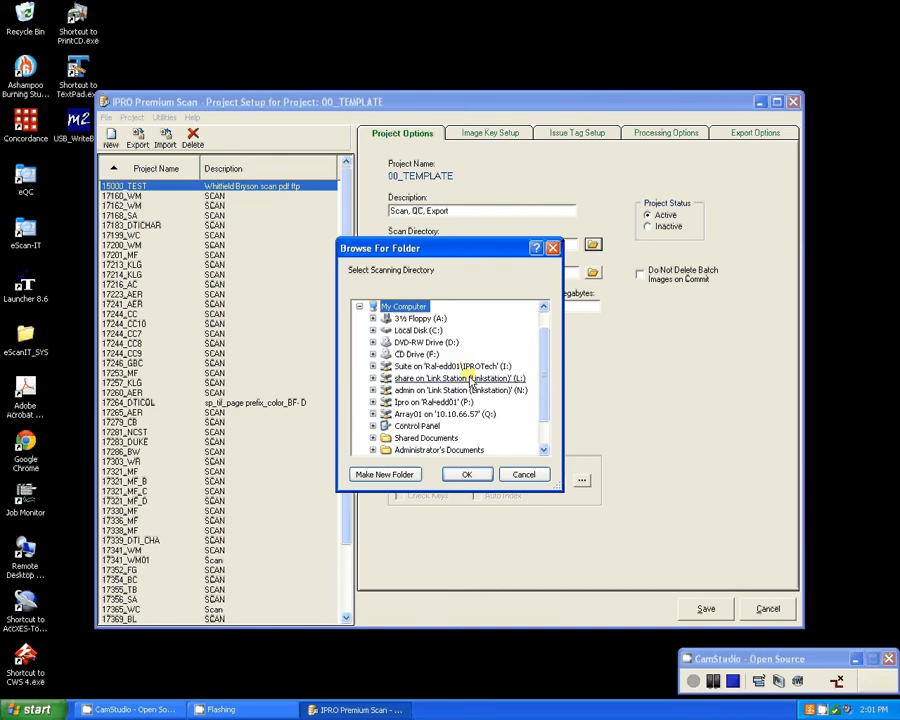
pyautogui.doubleClick(450, 403)
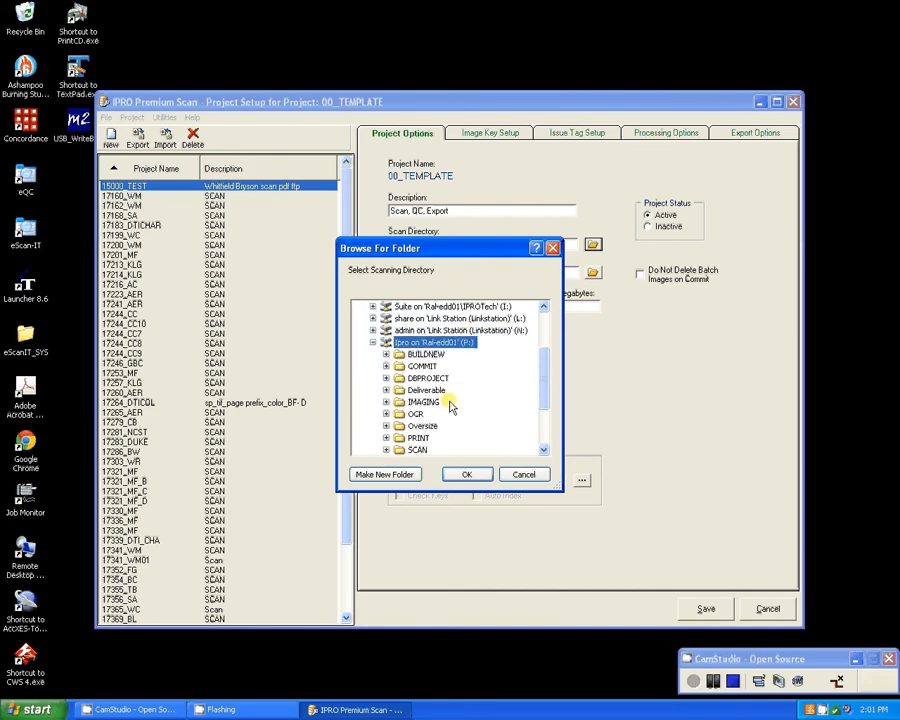
pyautogui.doubleClick(418, 447)
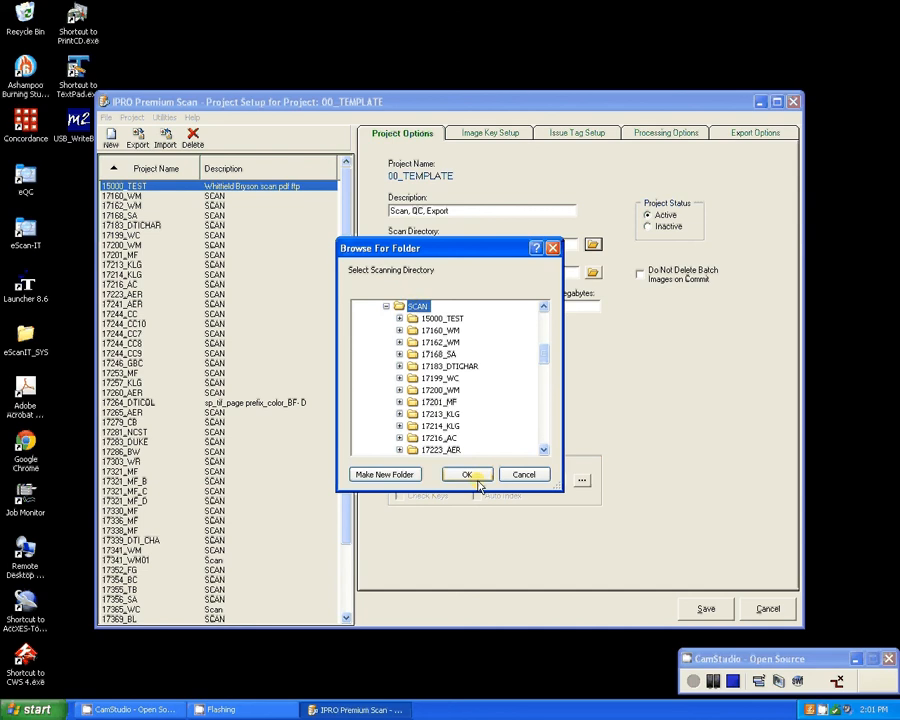
pyautogui.click(475, 479)
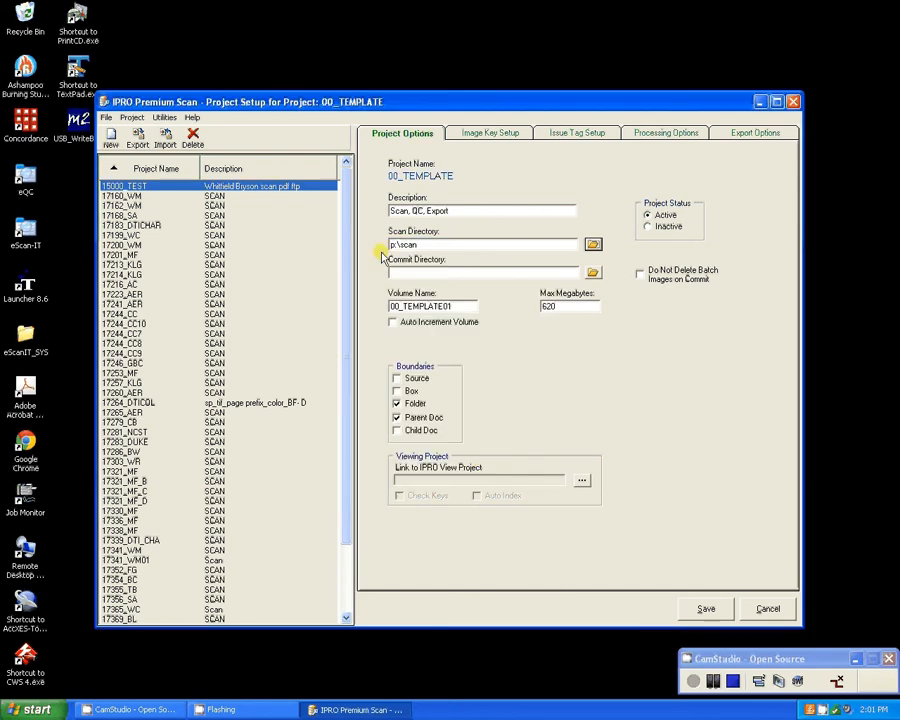
# Set the project's commit directory to the COMMIT folder on the Ipro network drive (P:).
pyautogui.click(450, 271)
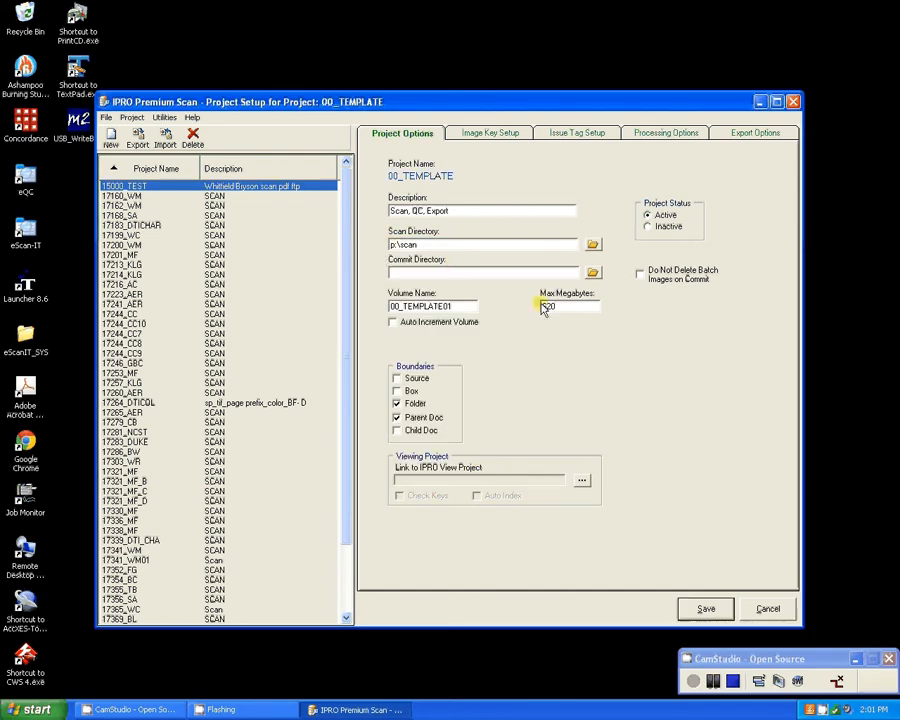
pyautogui.click(594, 272)
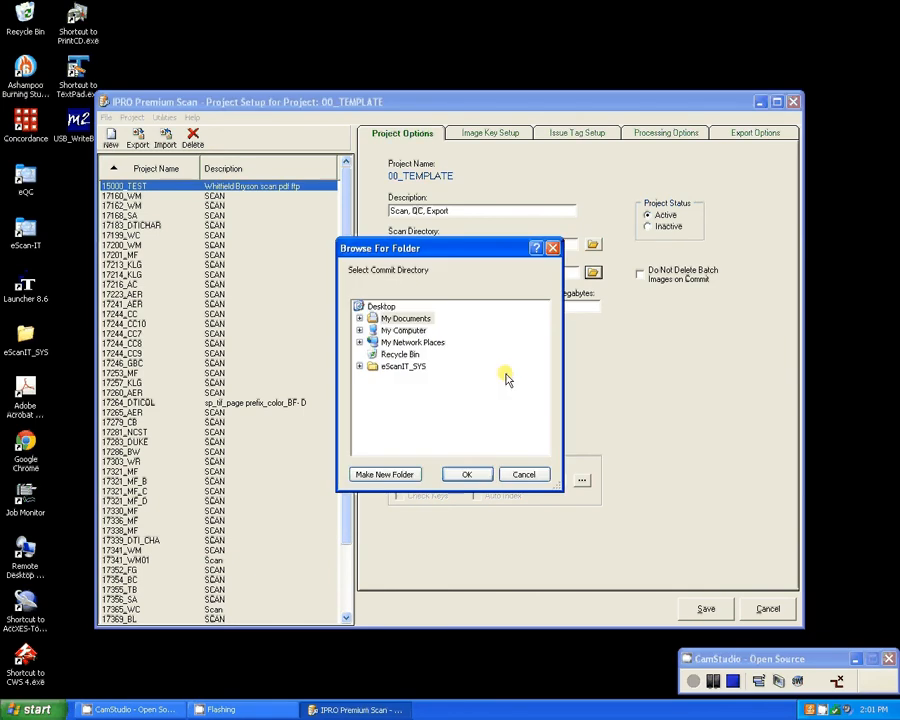
pyautogui.doubleClick(403, 330)
pyautogui.doubleClick(440, 402)
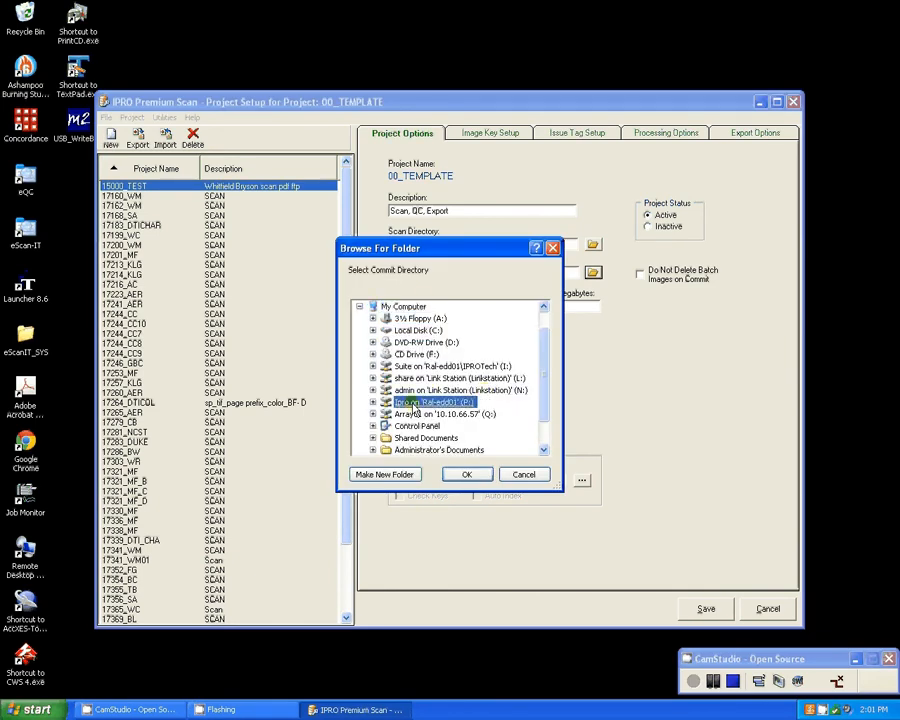
pyautogui.scroll(-2, 476, 430)
pyautogui.scroll(1, 476, 430)
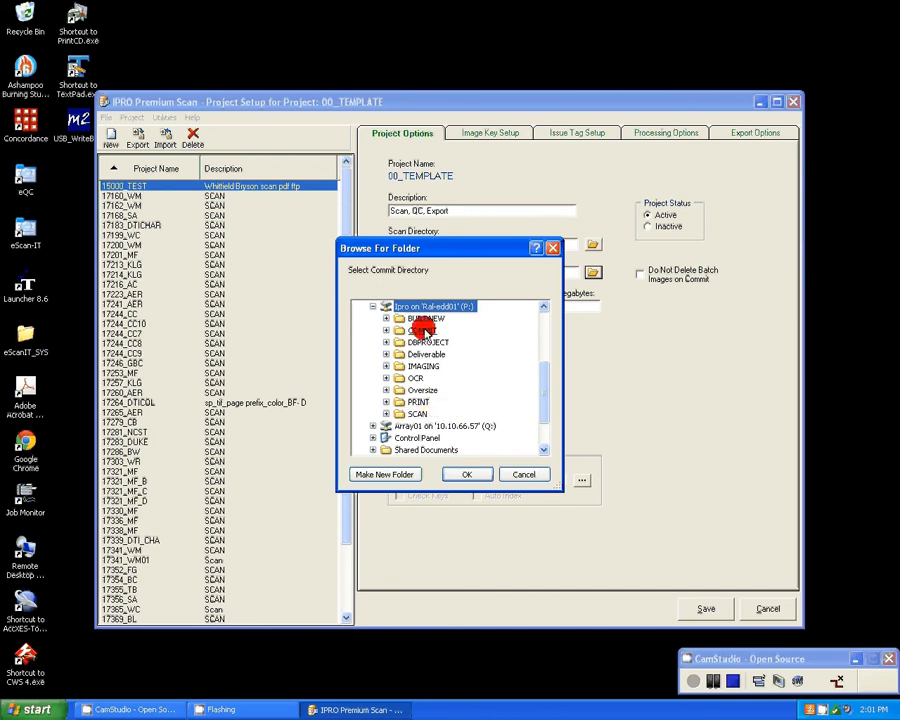
pyautogui.doubleClick(422, 330)
pyautogui.click(467, 476)
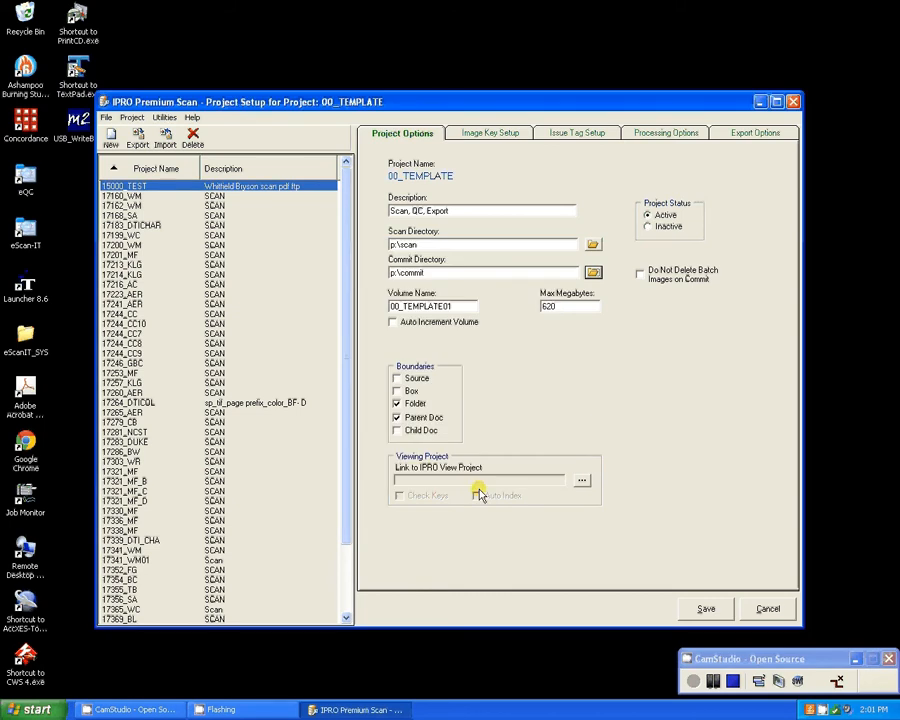
# Enable Auto Increment Volume for the project and set its maximum megabytes to 9999.
pyautogui.click(455, 308)
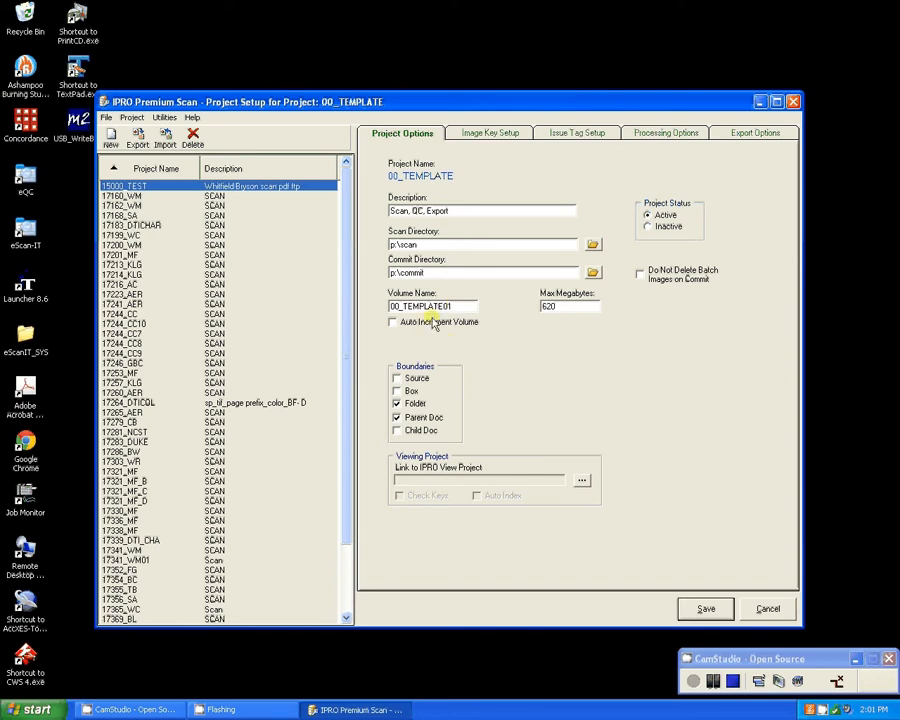
pyautogui.click(436, 326)
pyautogui.click(437, 326)
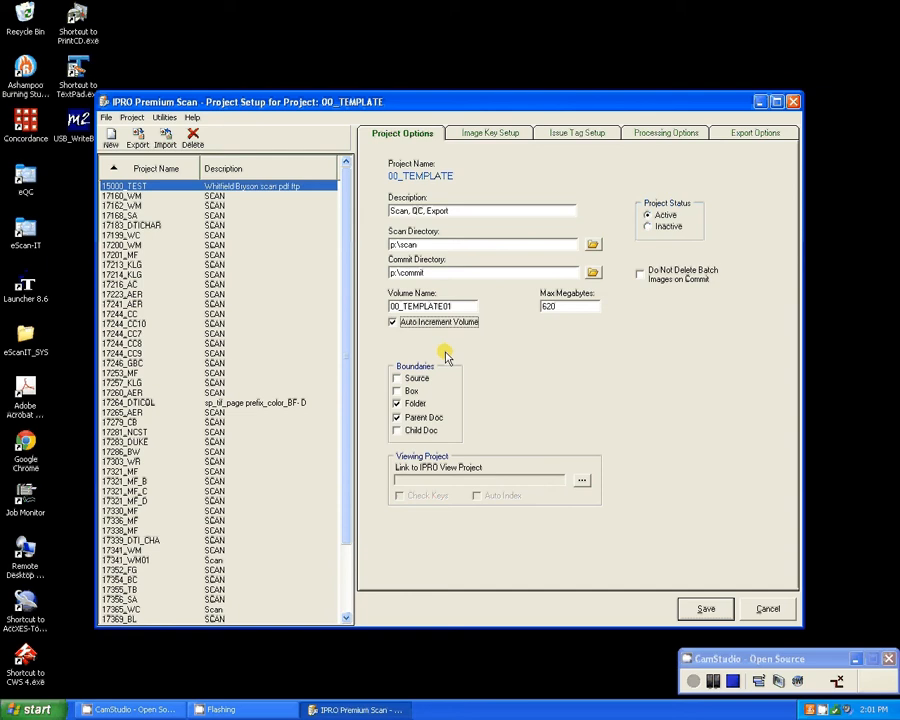
pyautogui.doubleClick(568, 309)
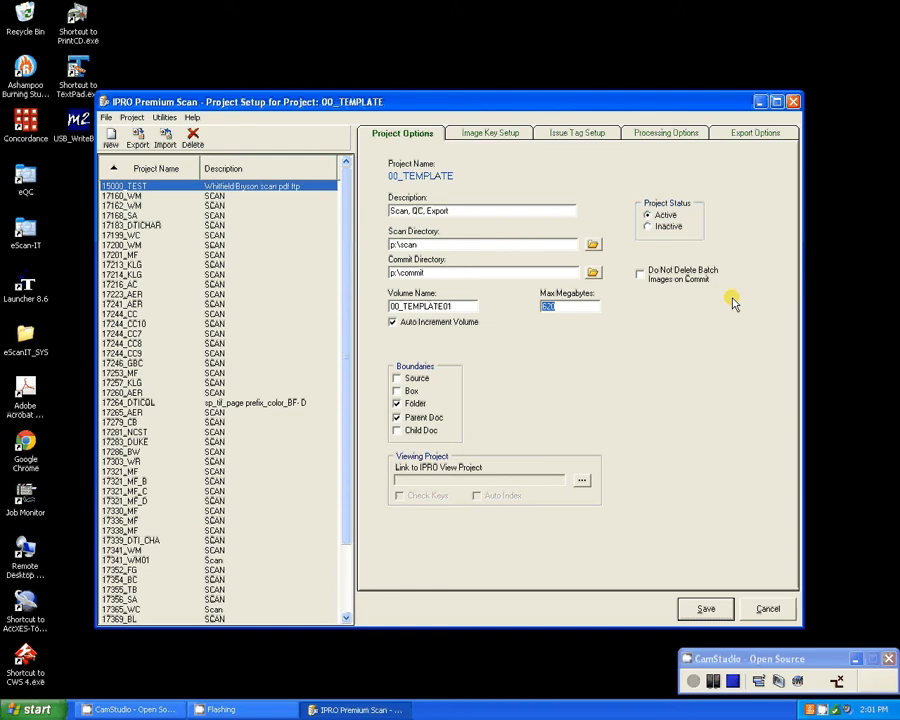
pyautogui.write('9999')
# Enable the Child Doc boundary for the project, keeping the Folder and Parent Doc boundaries enabled.
pyautogui.click(397, 430)
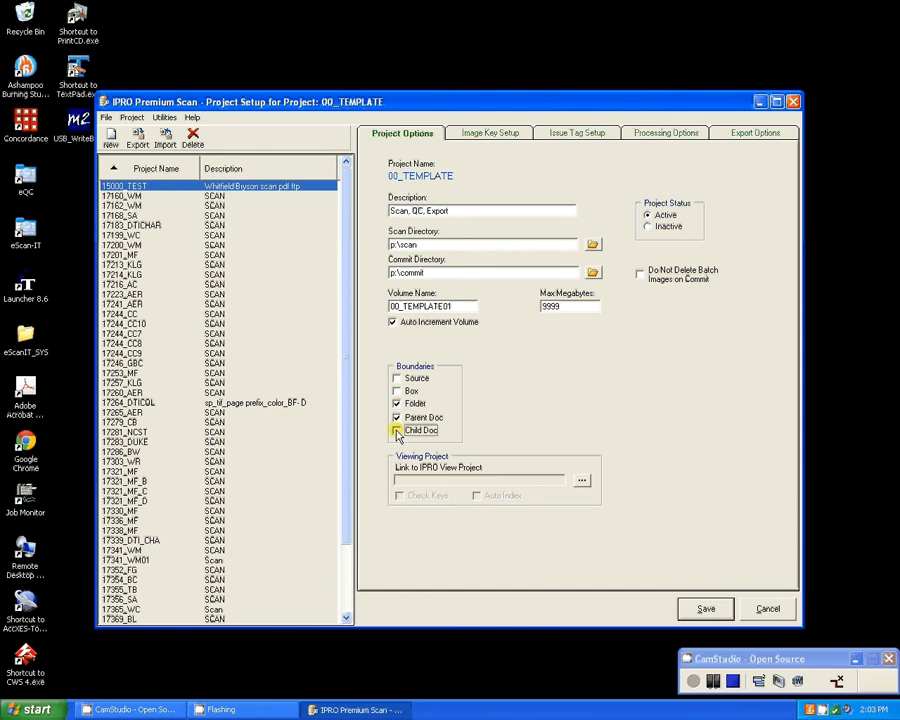
pyautogui.click(397, 403)
pyautogui.click(416, 405)
pyautogui.click(415, 405)
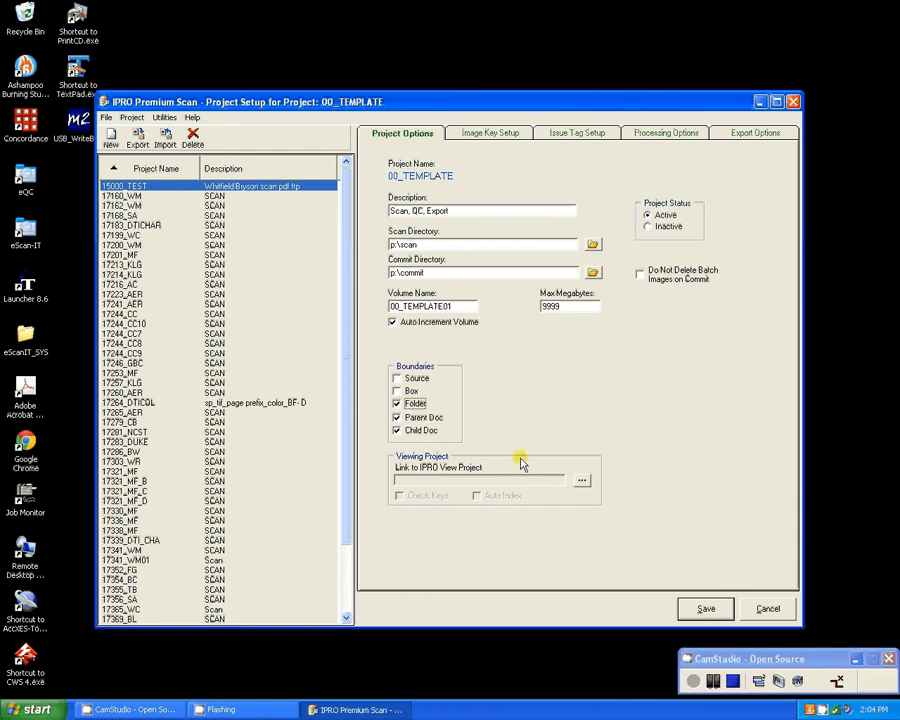
# Create a new IPRO View project named 00_TEMPLATE to link to the scanning project.
pyautogui.click(581, 480)
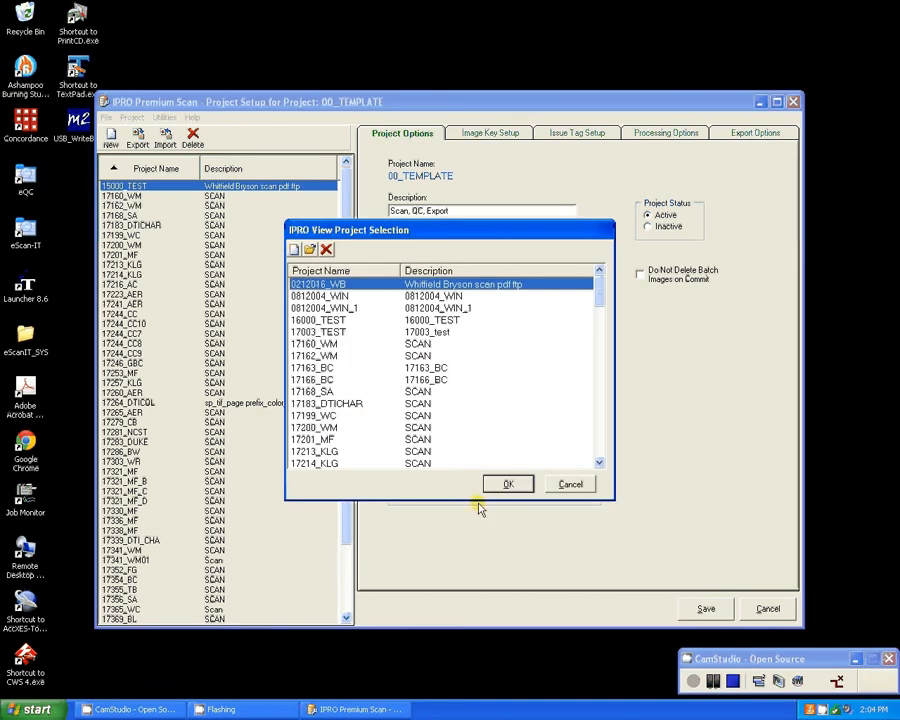
pyautogui.click(294, 251)
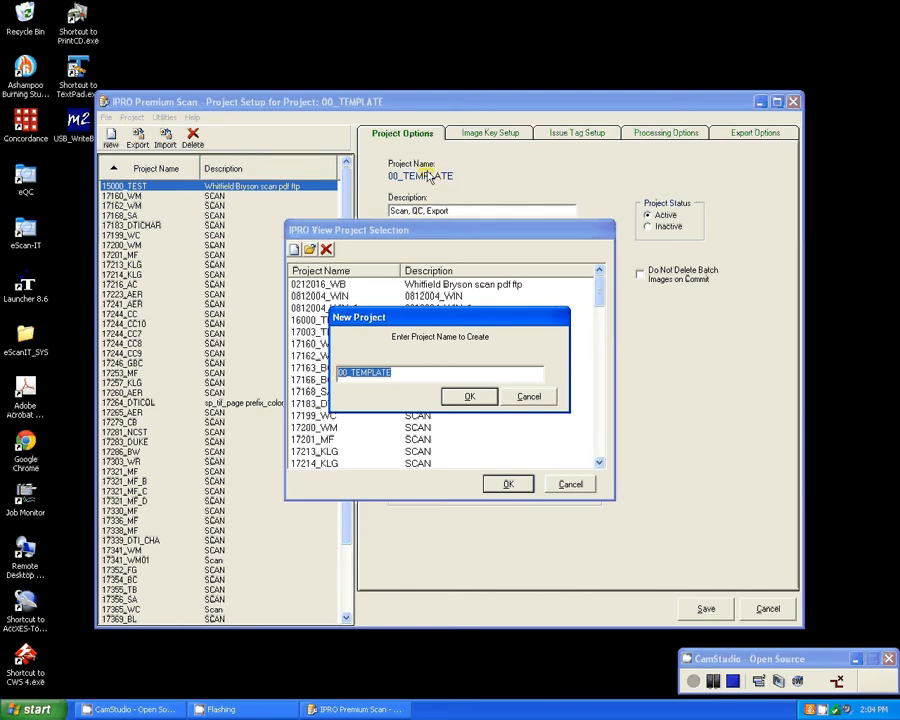
pyautogui.click(469, 396)
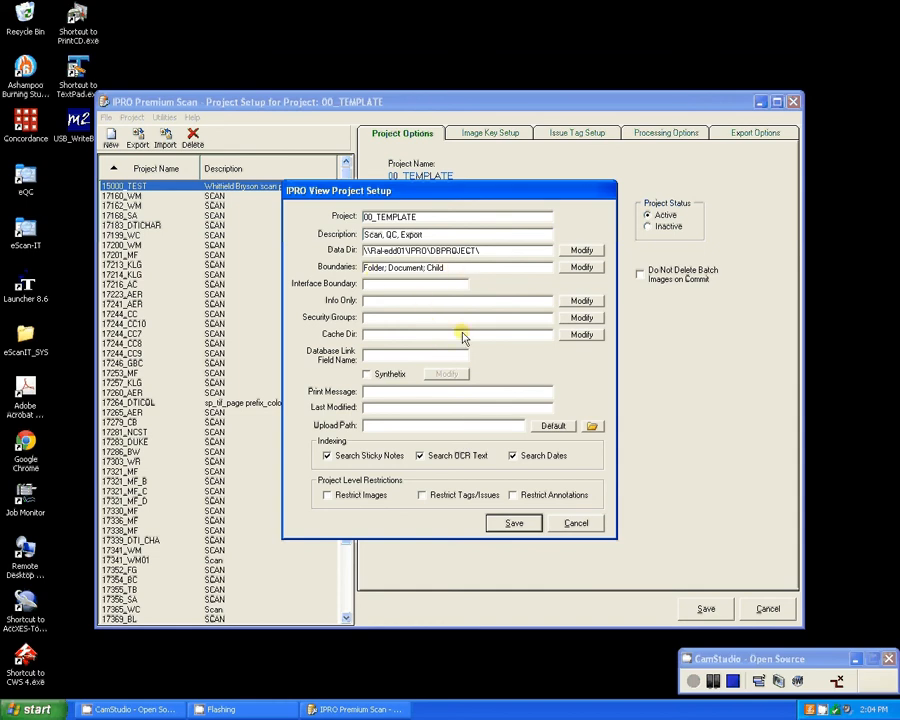
# Define TAB as the first information-only field of the IPRO View project.
pyautogui.click(582, 300)
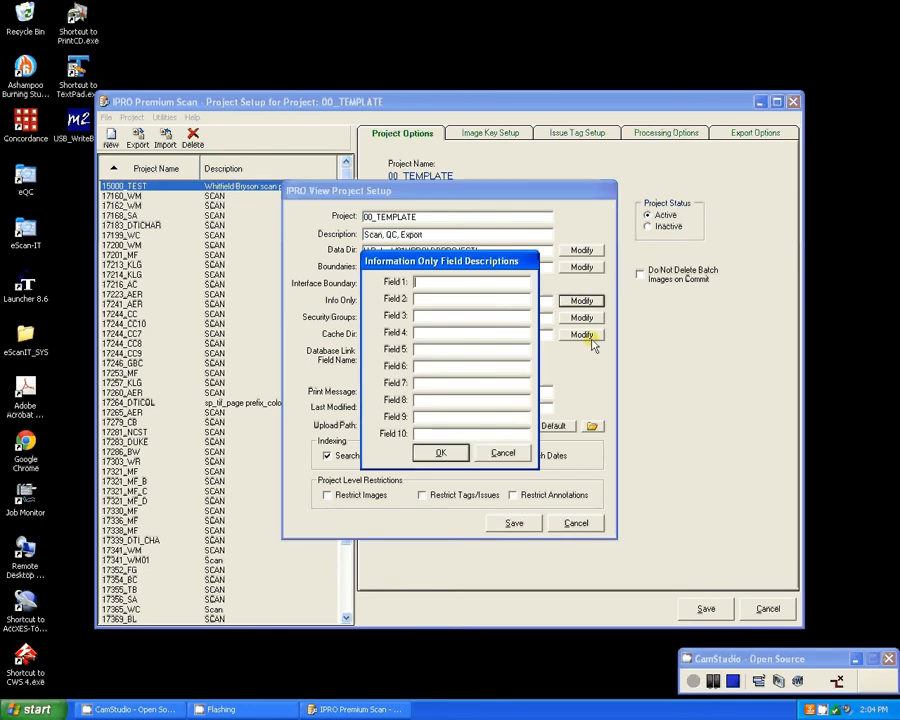
pyautogui.write('TAB')
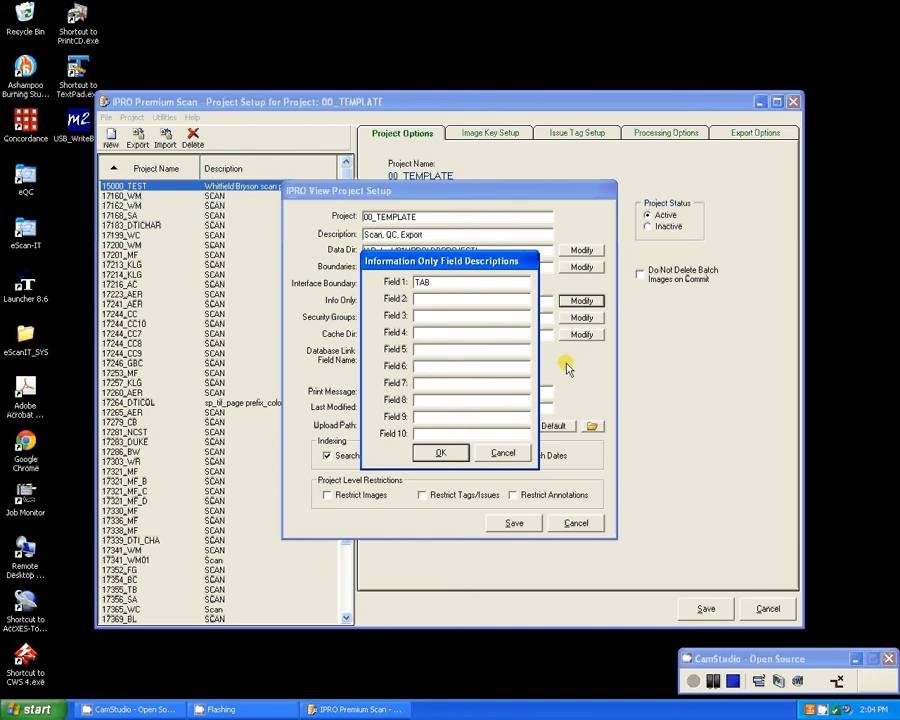
pyautogui.click(432, 455)
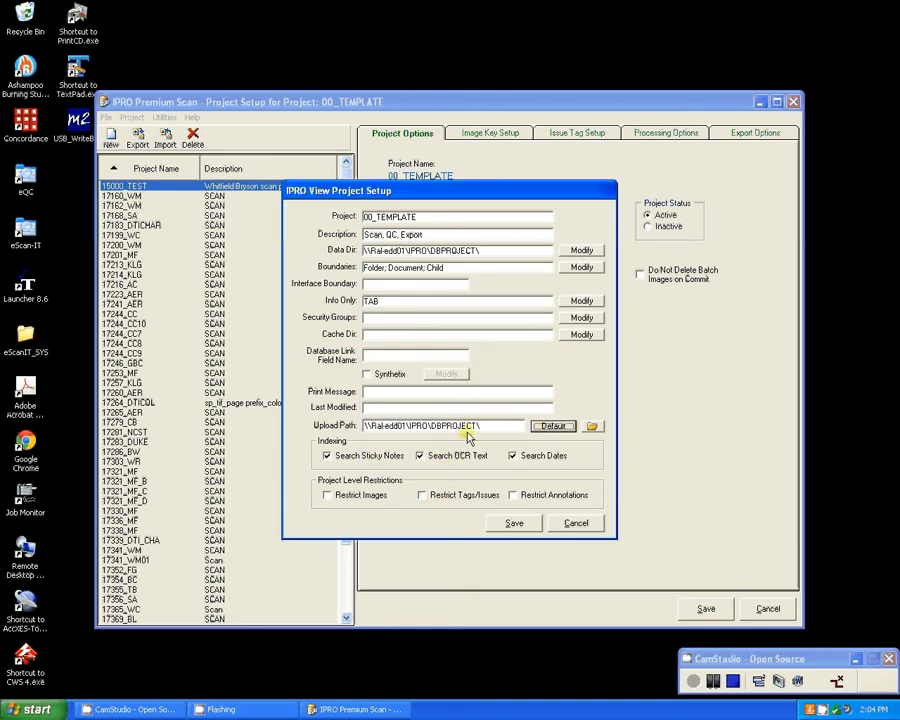
# Save the IPRO View project with its description changed to "Scan QC Export", and return to the project options.
pyautogui.click(515, 524)
pyautogui.click(456, 395)
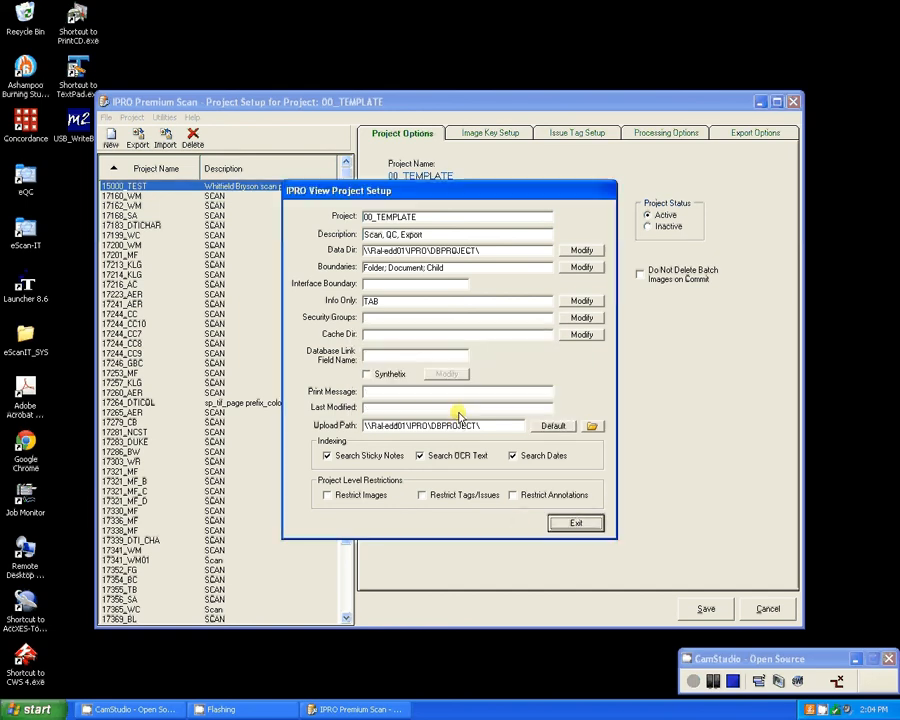
pyautogui.click(428, 237)
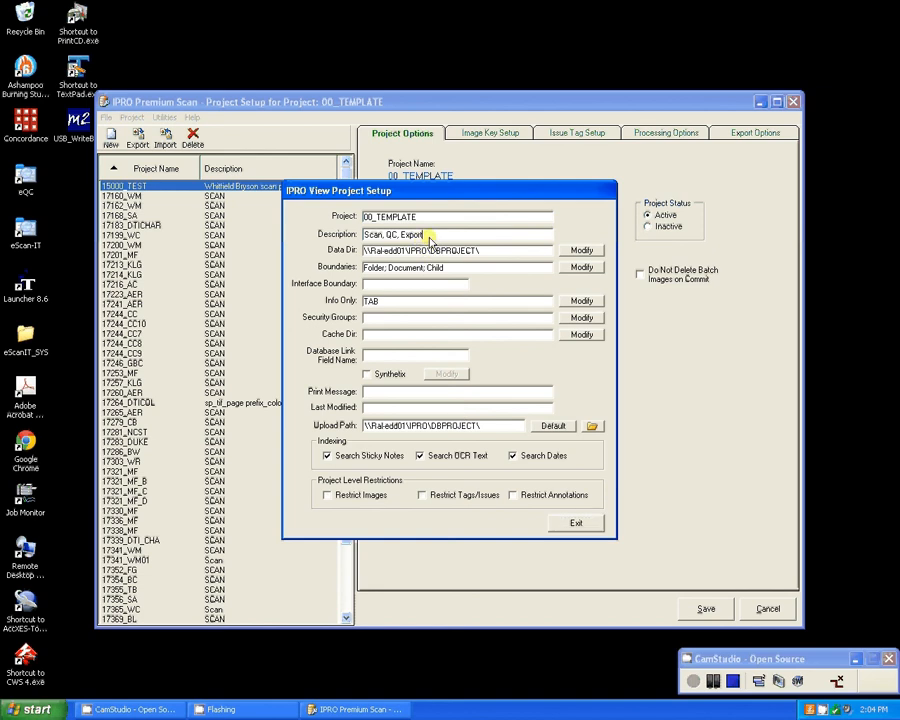
pyautogui.click(401, 236)
pyautogui.press('BackSpace')
pyautogui.press('BackSpace')
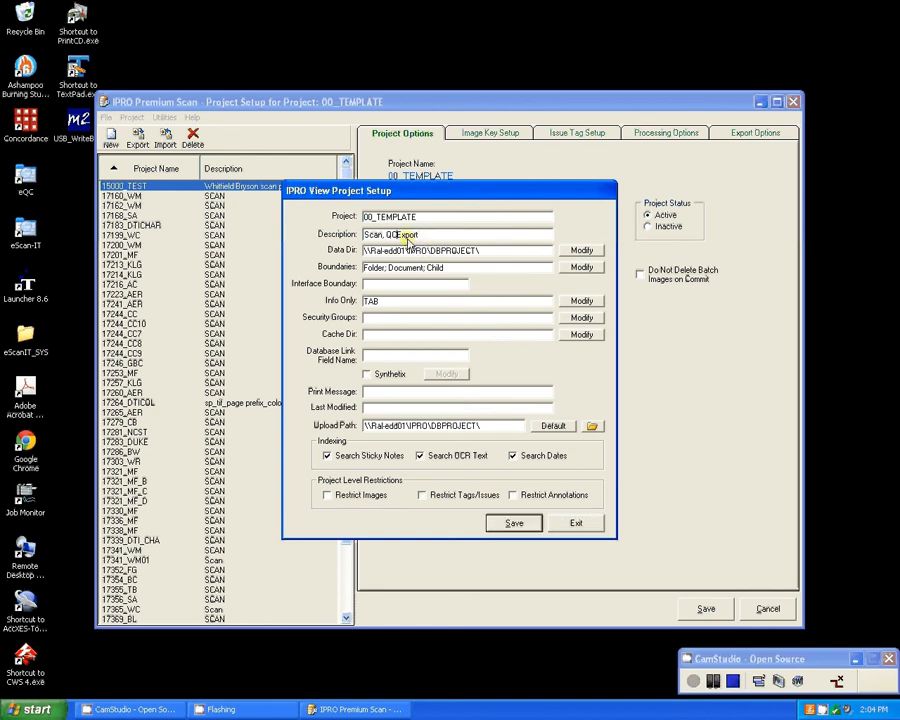
pyautogui.press('Left')
pyautogui.press('Left')
pyautogui.press('Left')
pyautogui.press('Left')
pyautogui.press('BackSpace')
pyautogui.click(520, 518)
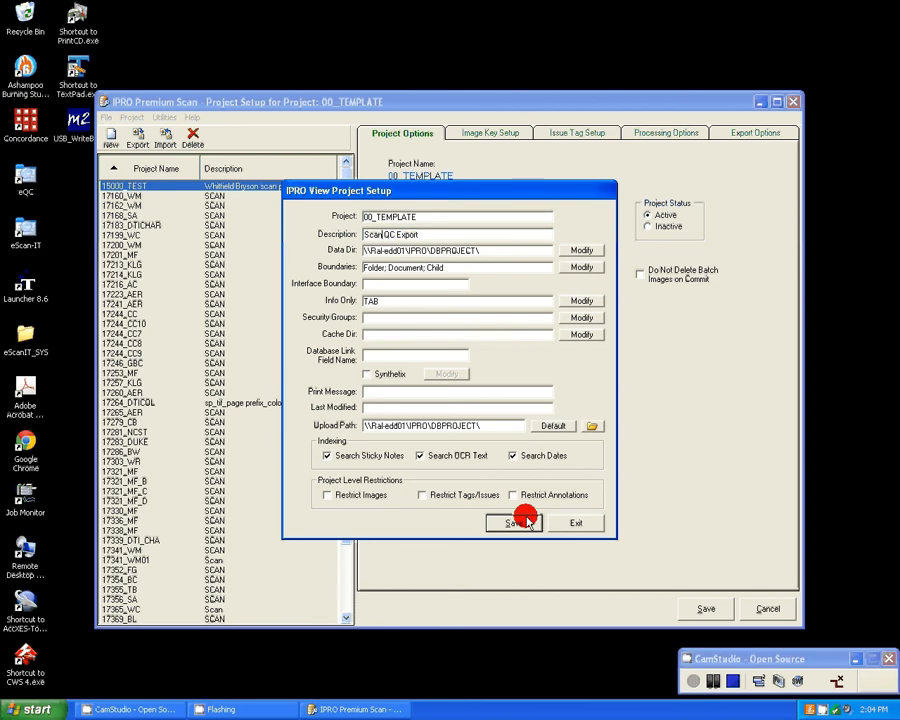
pyautogui.click(578, 525)
# Replace the commas between Scan, QC and Export in the scanning project's description with hyphens.
pyautogui.click(410, 212)
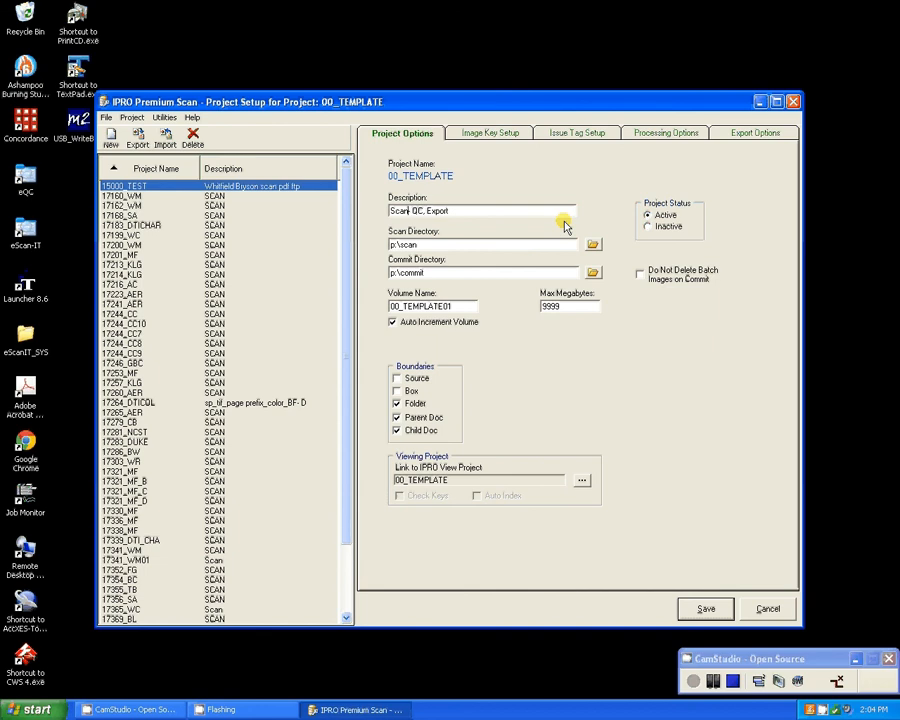
pyautogui.write('-')
pyautogui.press('Right')
pyautogui.press('Right')
pyautogui.press('Right')
pyautogui.press('Right')
pyautogui.press('Right')
pyautogui.press('BackSpace')
pyautogui.press('BackSpace')
pyautogui.write('-')
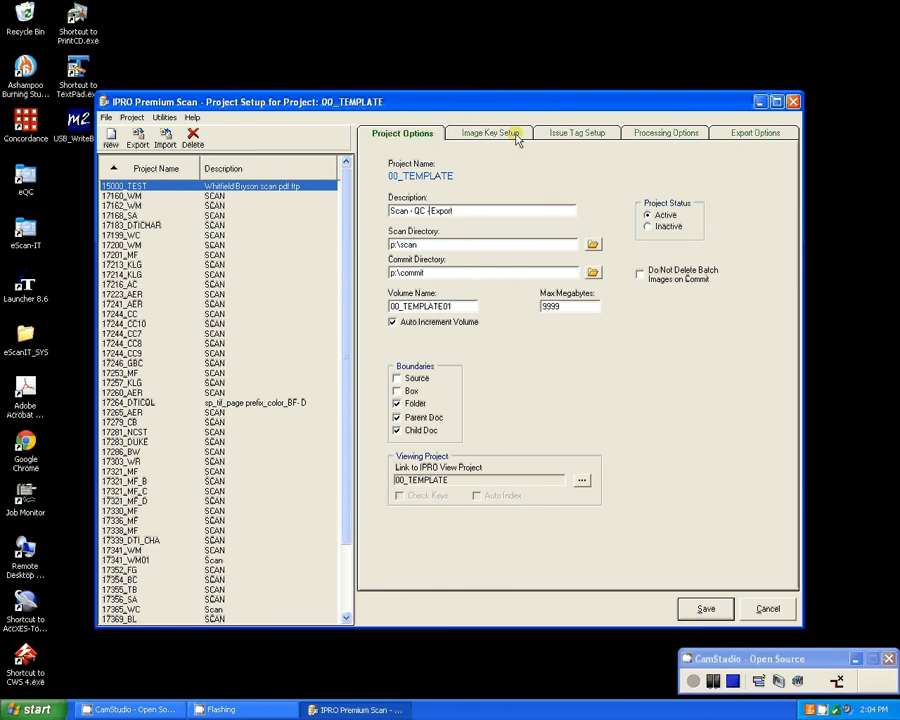
# Look over the project's image key, issue tag and processing options.
pyautogui.click(490, 133)
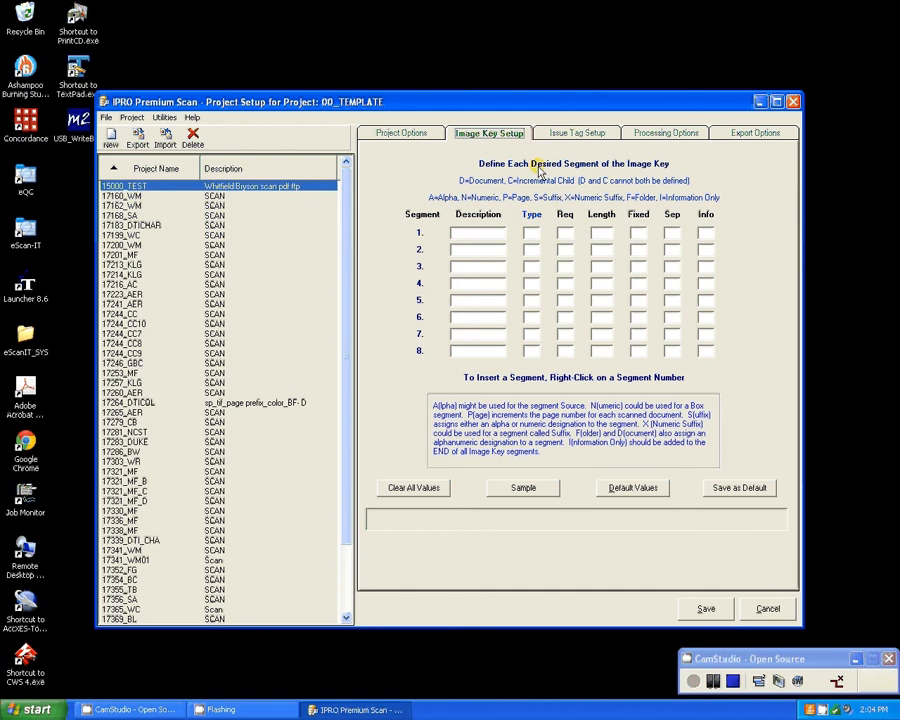
pyautogui.click(577, 133)
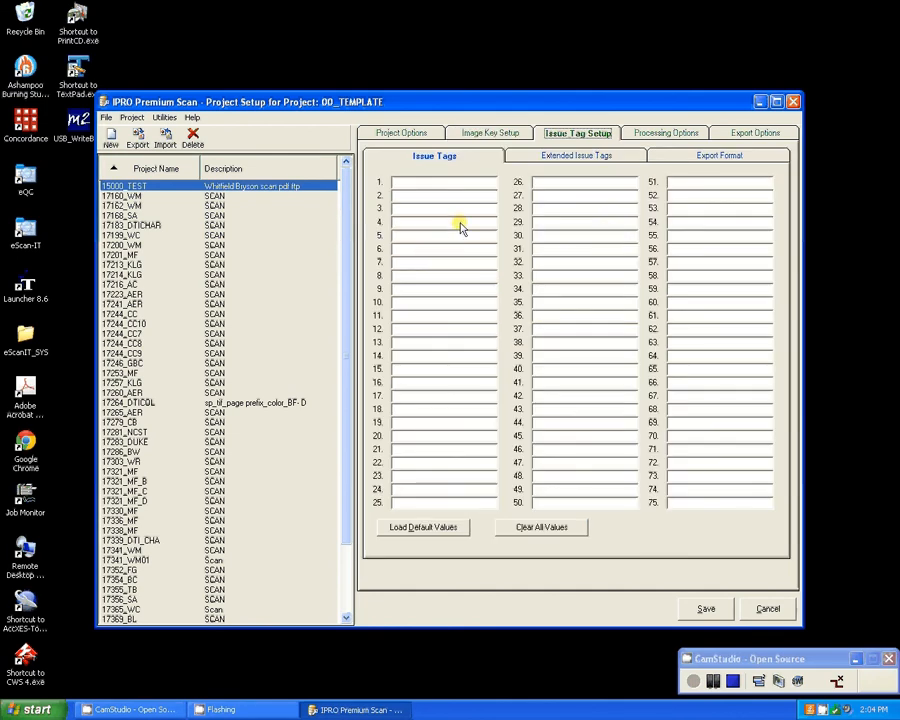
pyautogui.click(640, 133)
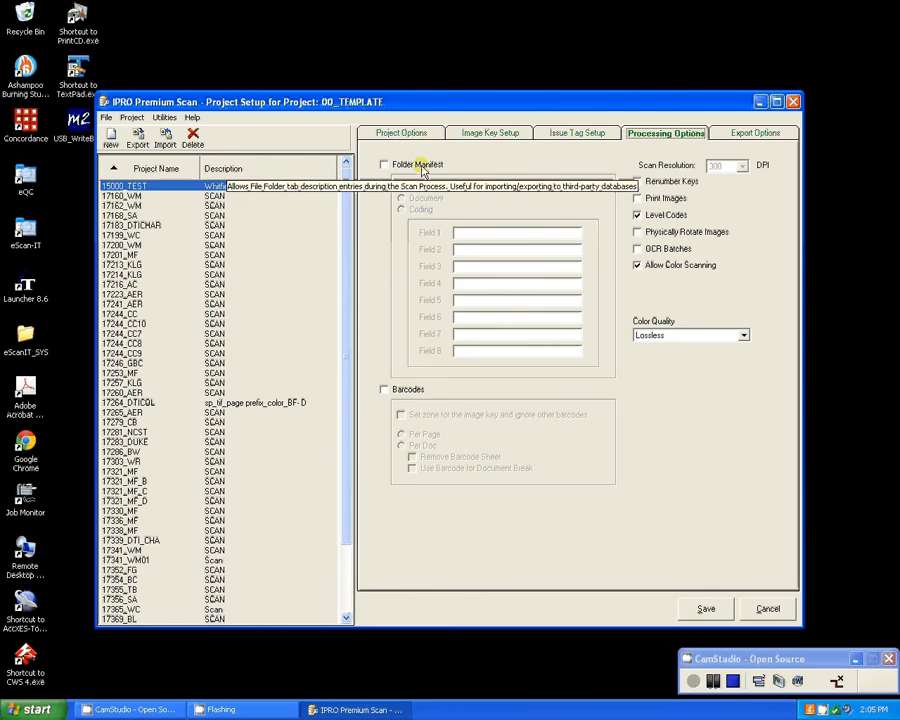
pyautogui.click(465, 133)
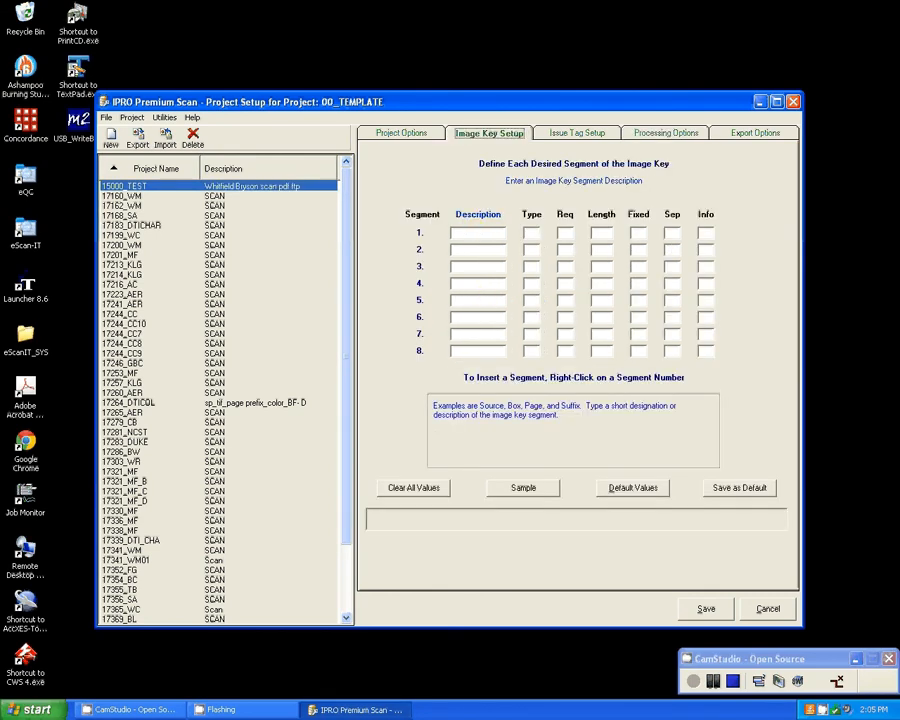
# Open TextPad and write the sample image key "IMG=000001(.01)" in the blank document.
pyautogui.click(33, 709)
pyautogui.click(92, 488)
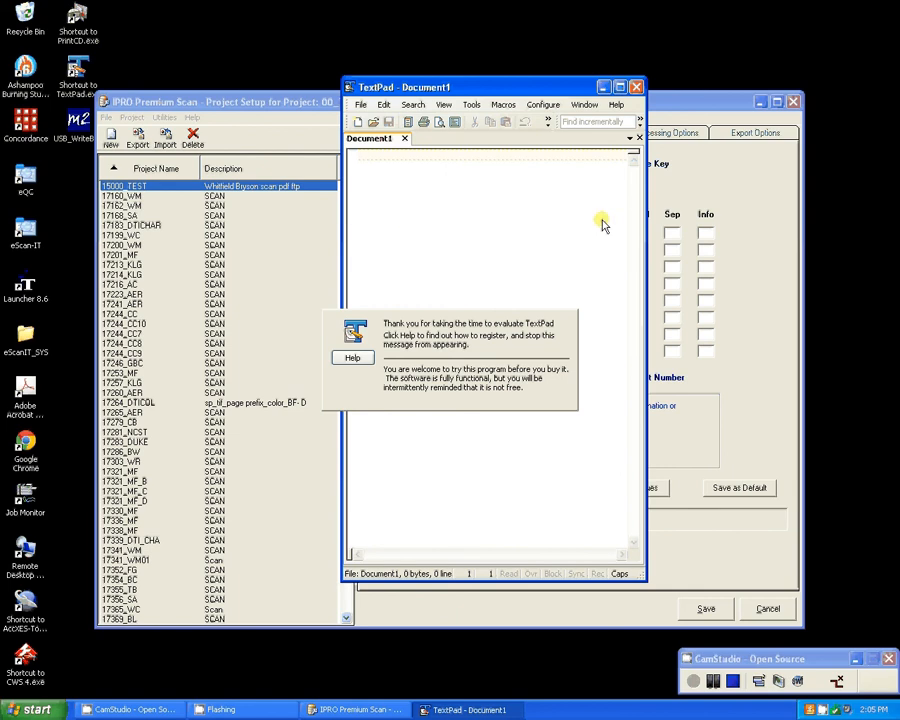
pyautogui.write('IM')
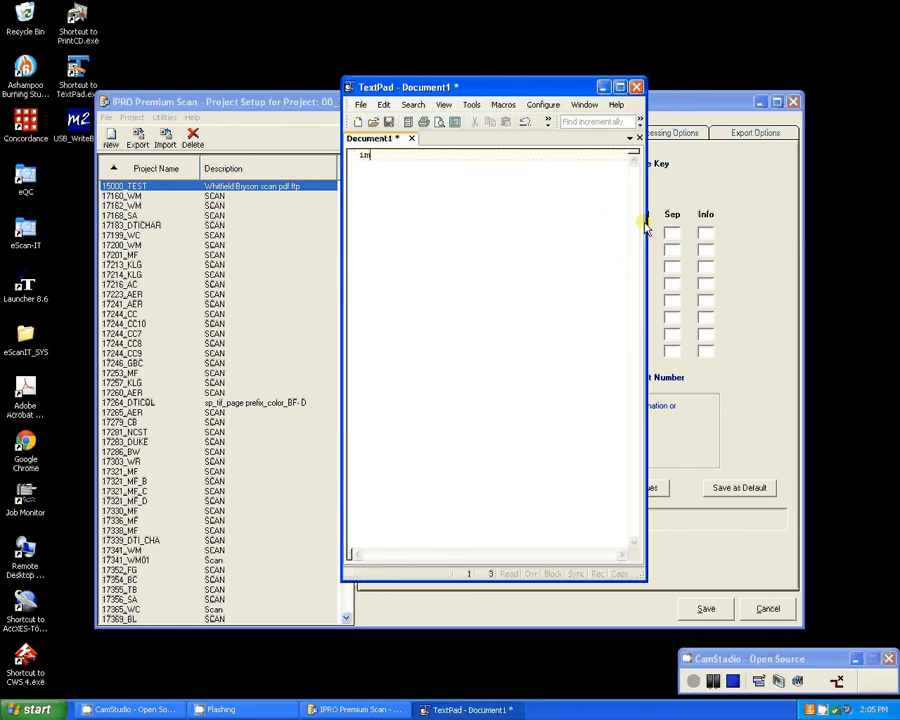
pyautogui.press('BackSpace')
pyautogui.press('BackSpace')
pyautogui.write('IMG=000001')
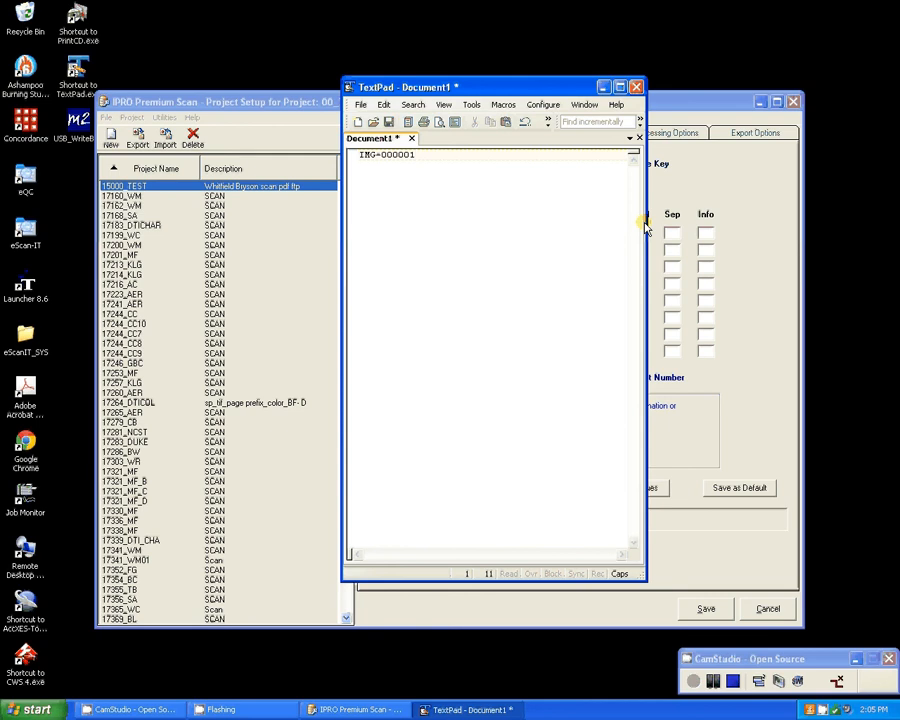
pyautogui.write('(.01)')
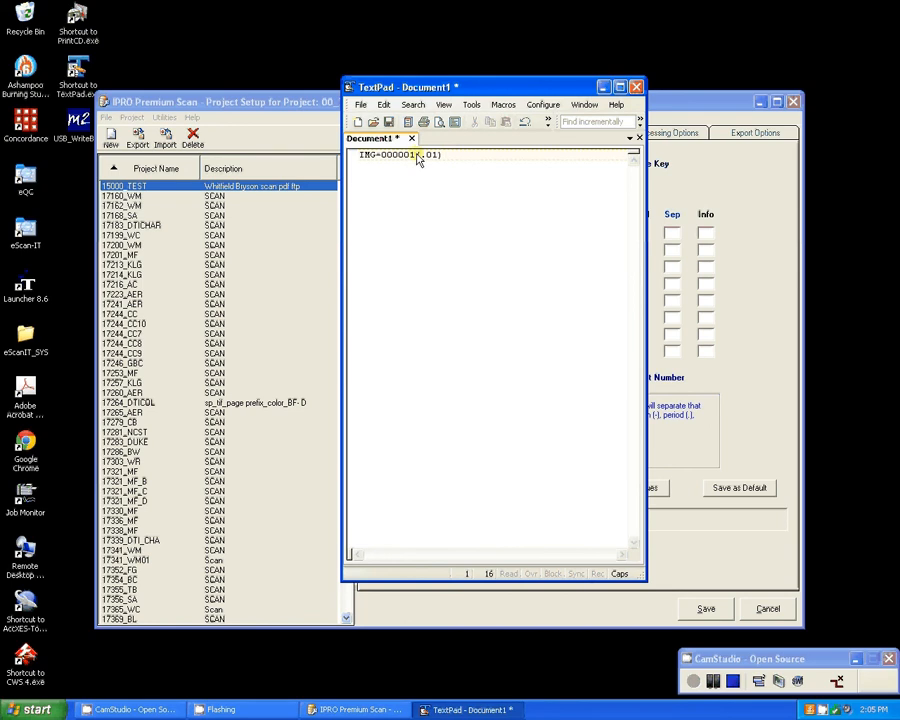
pyautogui.moveTo(416, 156); pyautogui.dragTo(470, 165)
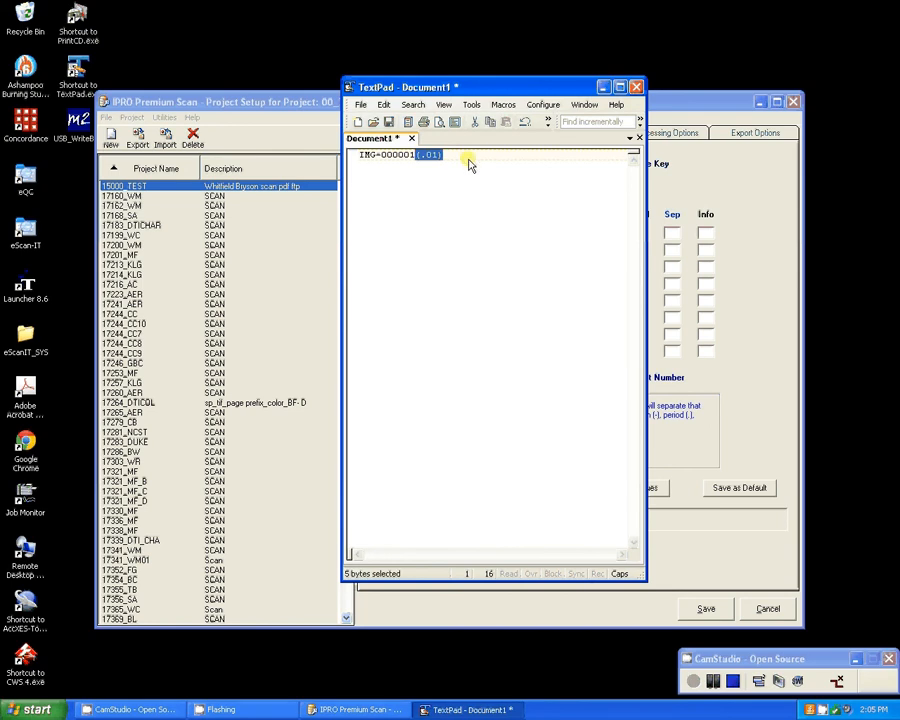
pyautogui.click(416, 156)
pyautogui.moveTo(416, 156); pyautogui.dragTo(360, 156)
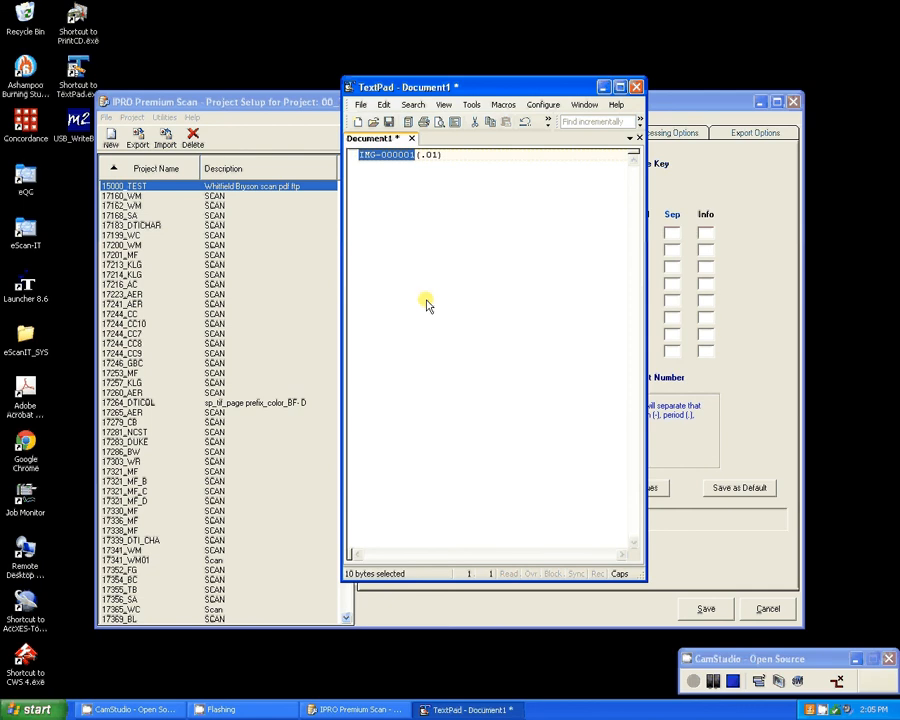
pyautogui.click(413, 213)
# Add the label PREFIX on a new line directly beneath the sample image key.
pyautogui.click(454, 157)
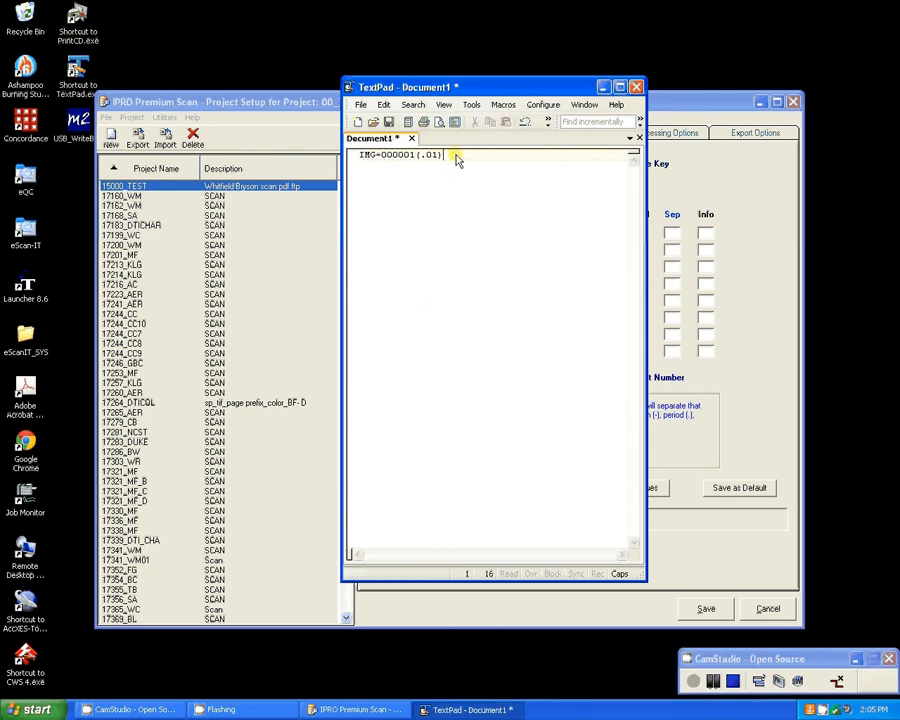
pyautogui.press('Return')
pyautogui.press('Return')
pyautogui.press('BackSpace')
pyautogui.write('KEY')
pyautogui.press('BackSpace')
pyautogui.press('BackSpace')
pyautogui.press('BackSpace')
pyautogui.write('PREFIX')
# Space the sample image key's parts into separate columns and remove its parentheses, leaving IMG, =, 000001, . and 01.
pyautogui.press('Left')
pyautogui.press('Left')
pyautogui.press('Up')
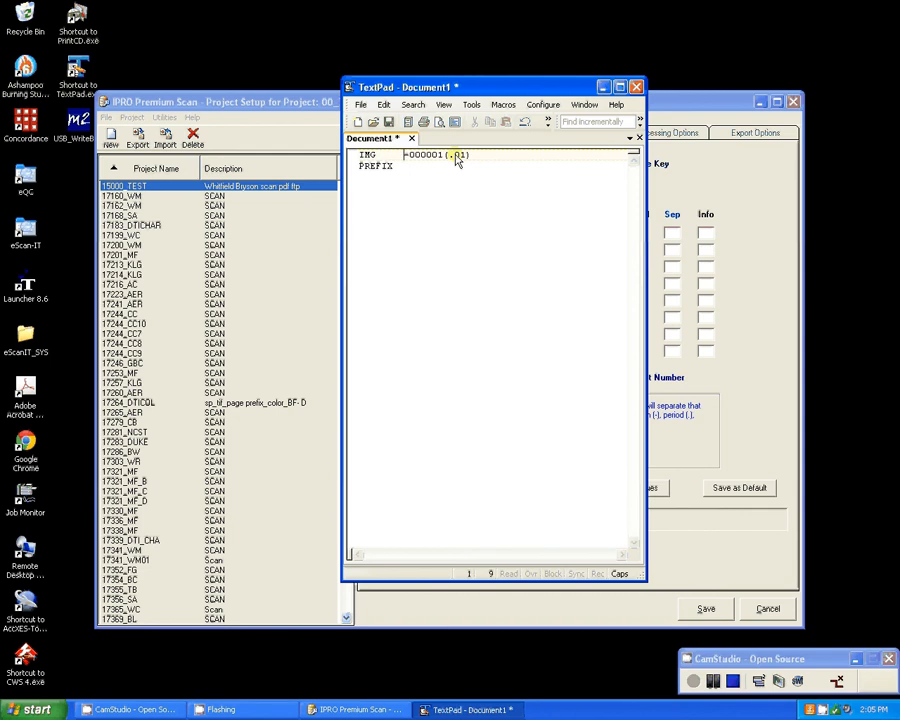
pyautogui.press('Left')
pyautogui.press('Left')
pyautogui.press('Left')
pyautogui.press('Left')
pyautogui.press('Left')
pyautogui.press('Right')
pyautogui.press('Right')
pyautogui.press('Right')
pyautogui.press('Right')
pyautogui.press('Right')
pyautogui.press('Right')
pyautogui.press('Right')
pyautogui.press('Right')
pyautogui.press('Right')
pyautogui.press('Right')
pyautogui.press('Right')
pyautogui.press('Right')
pyautogui.press('Left')
pyautogui.press('Left')
pyautogui.press('Left')
pyautogui.press('Left')
pyautogui.press('Left')
pyautogui.press('BackSpace')
# Label the remaining parts of the sample key SEP, KEY, SEP and SUFIX on the line beneath, aligned with each part.
pyautogui.press('Down')
pyautogui.write('S')
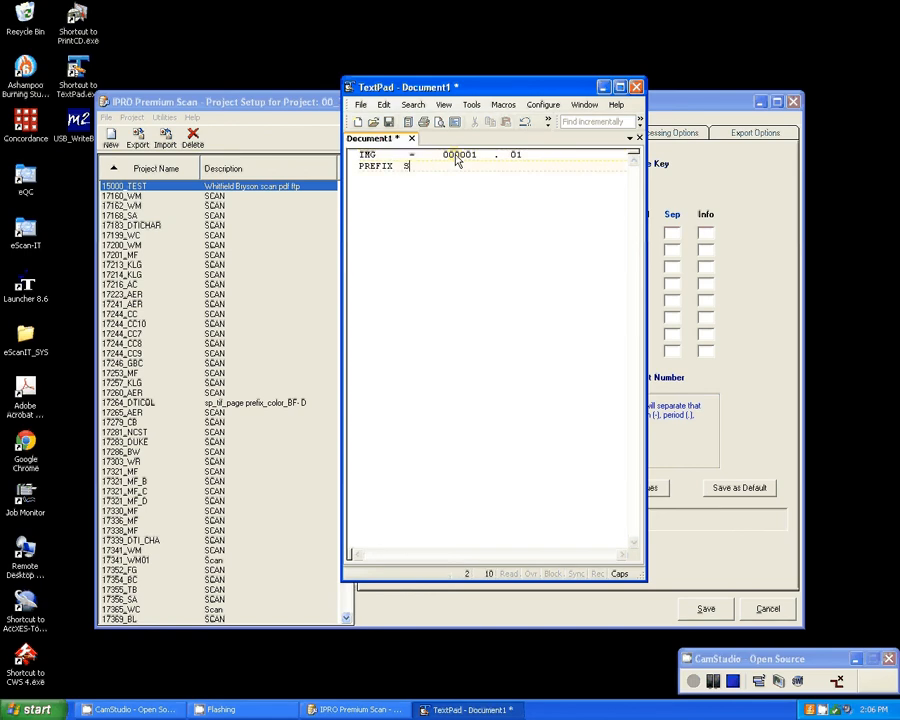
pyautogui.write('EP    KEY     SEP SUFIX')
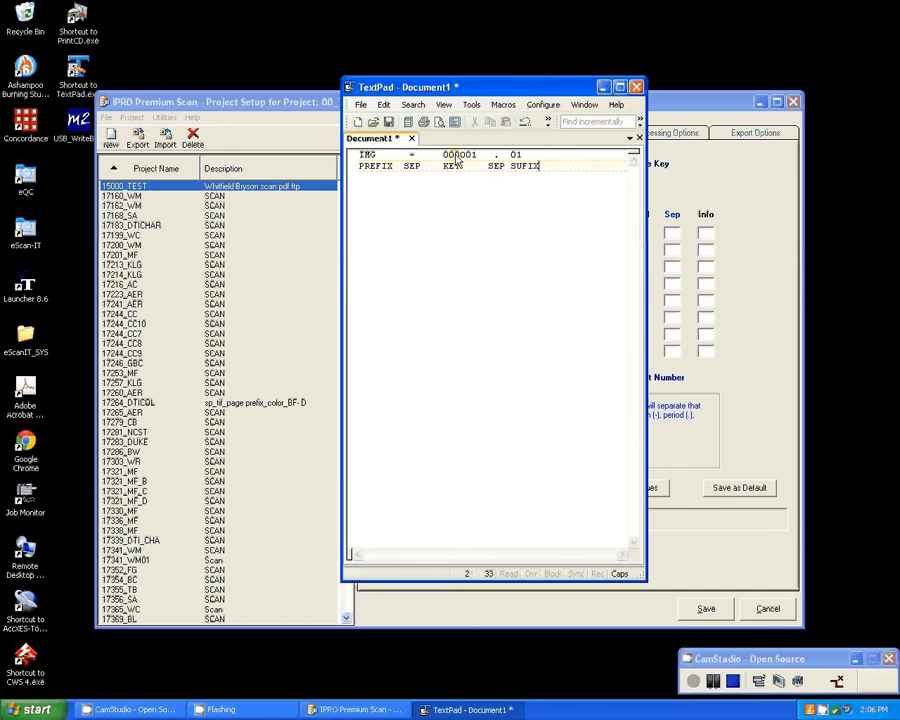
# Move the TextPad window clear of the image key segment table and highlight the IMG prefix in the sample key.
pyautogui.click(373, 153)
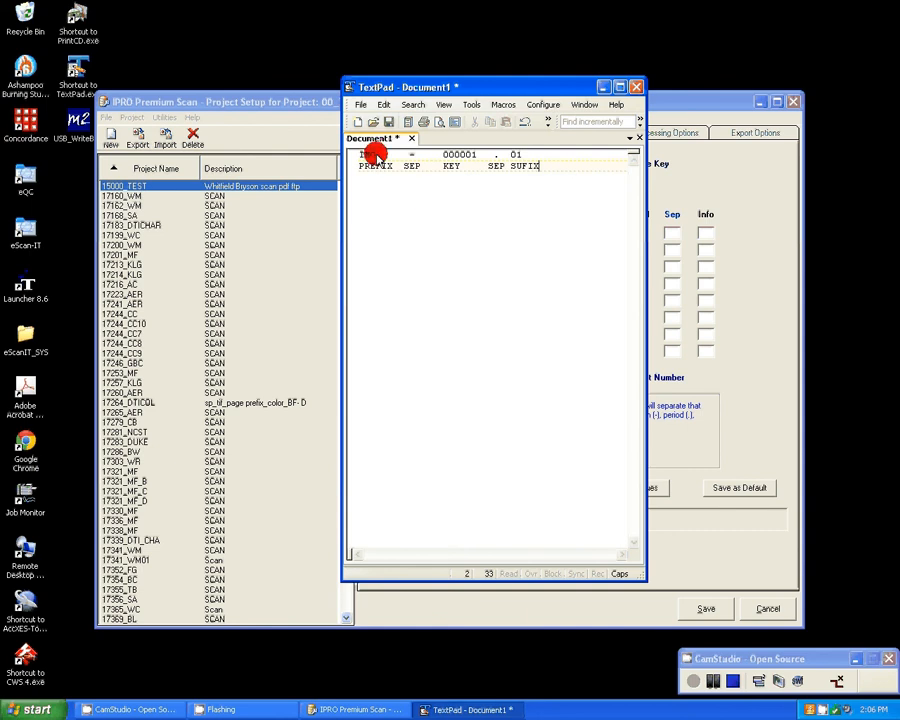
pyautogui.moveTo(448, 88); pyautogui.dragTo(206, 177)
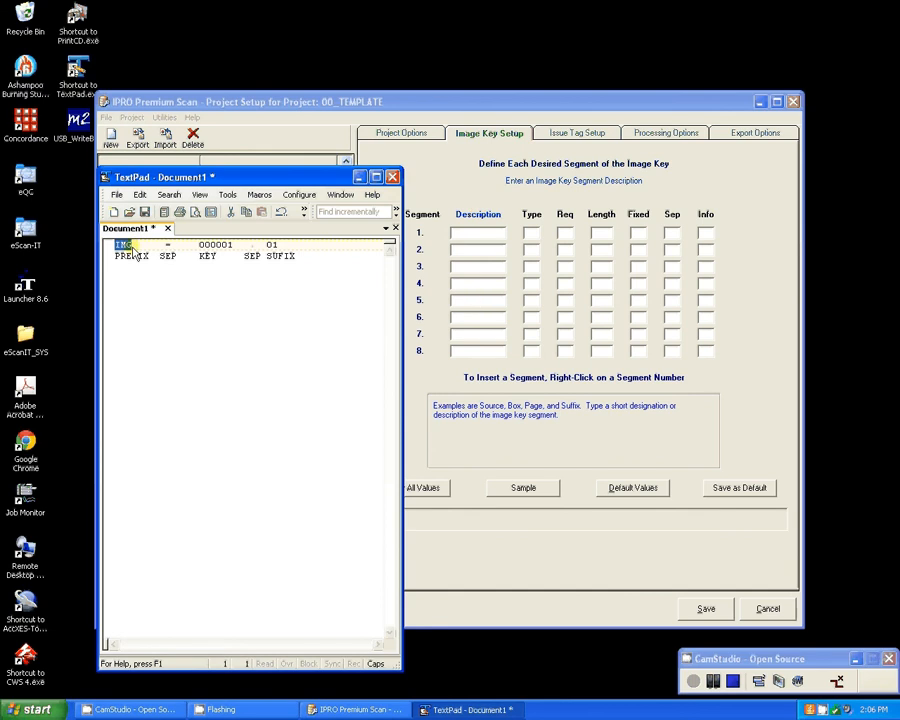
pyautogui.moveTo(137, 246); pyautogui.dragTo(115, 246)
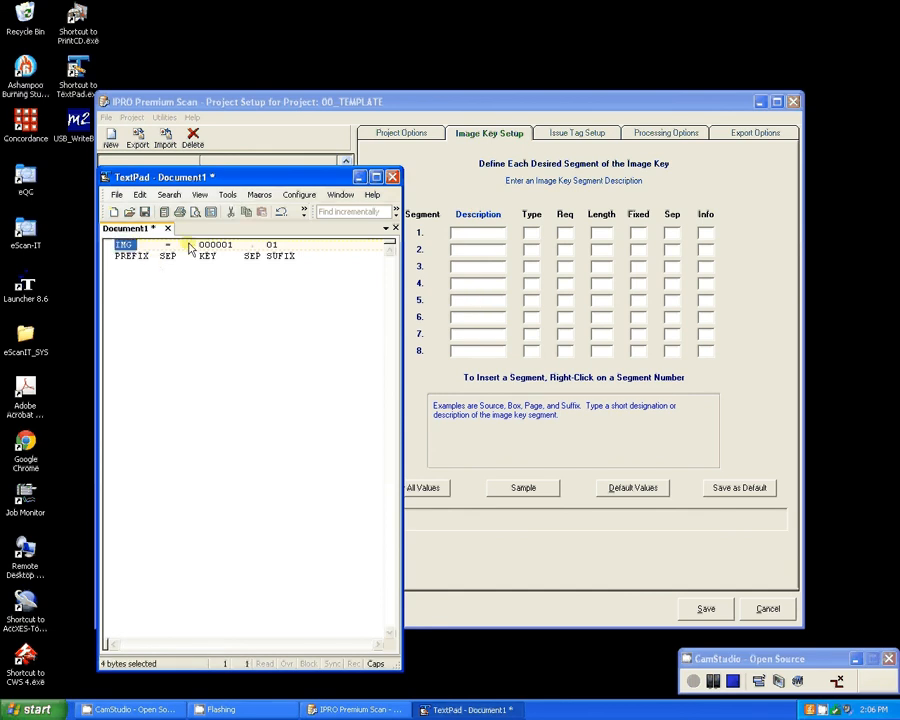
pyautogui.click(138, 247)
pyautogui.doubleClick(123, 245)
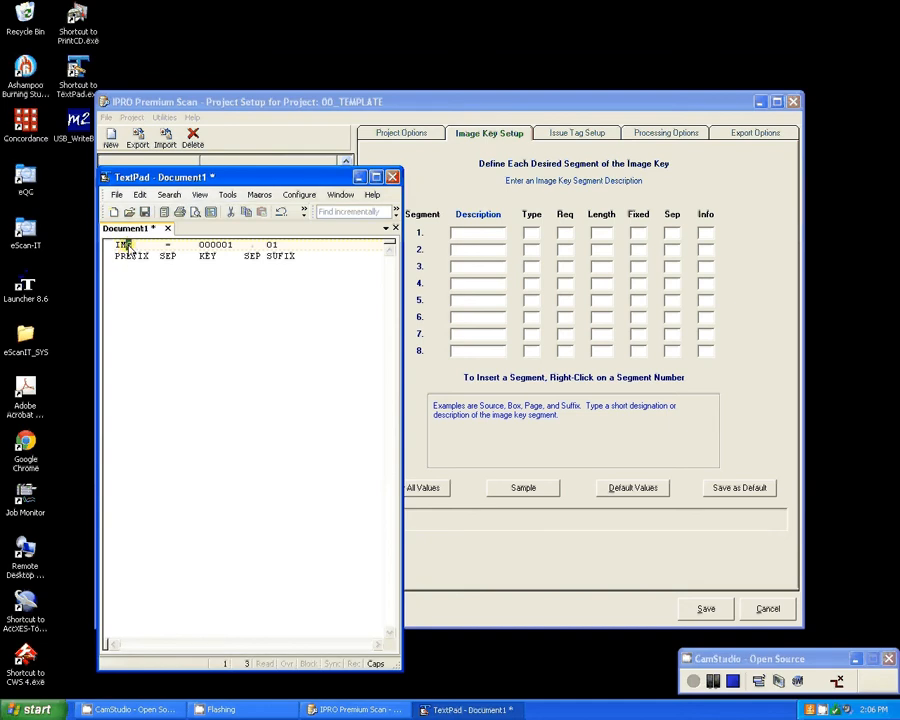
pyautogui.click(466, 236)
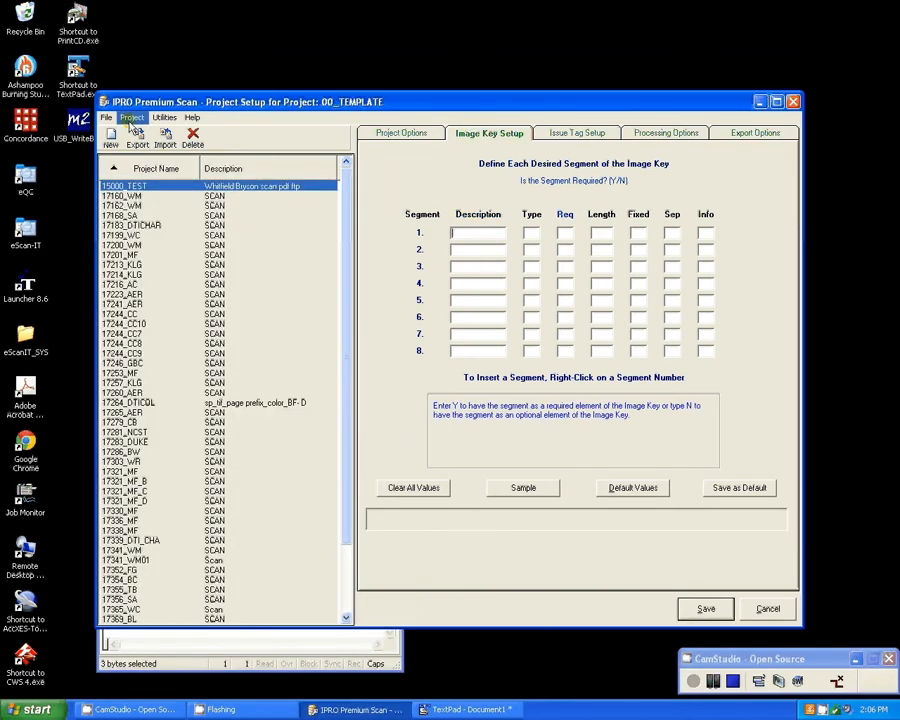
# Arrange the windows so the TextPad sample key sits below the IPRO Premium Scan project setup window.
pyautogui.moveTo(226, 98); pyautogui.dragTo(312, 56)
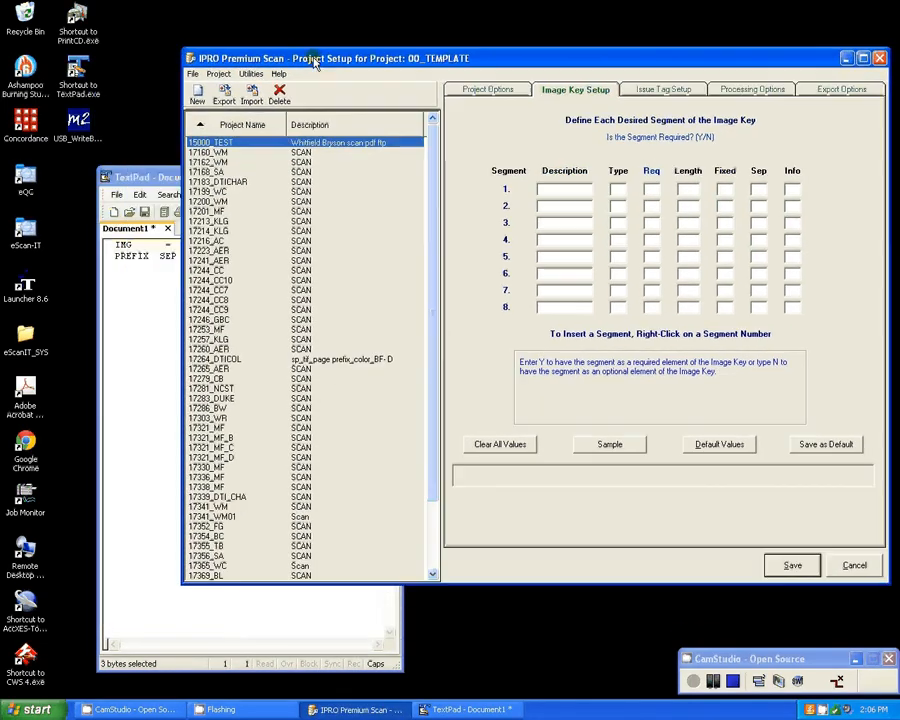
pyautogui.moveTo(142, 176); pyautogui.dragTo(32, 28)
pyautogui.moveTo(349, 62)
pyautogui.mouseDown()
pyautogui.moveTo(388, 58)
pyautogui.moveTo(354, 56)
pyautogui.mouseUp()
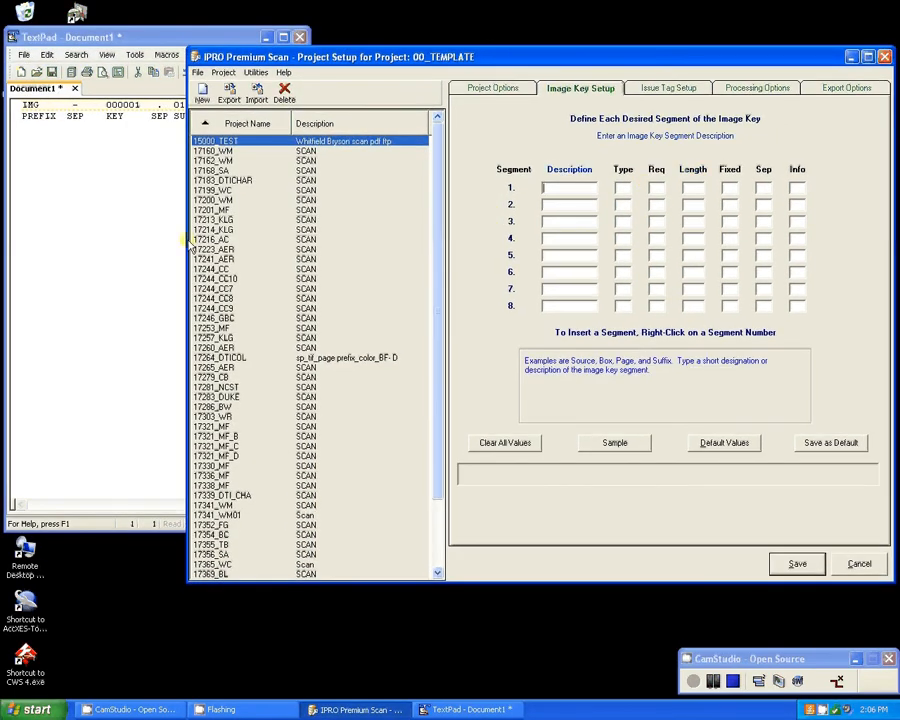
pyautogui.moveTo(185, 240); pyautogui.dragTo(205, 214)
pyautogui.click(184, 35)
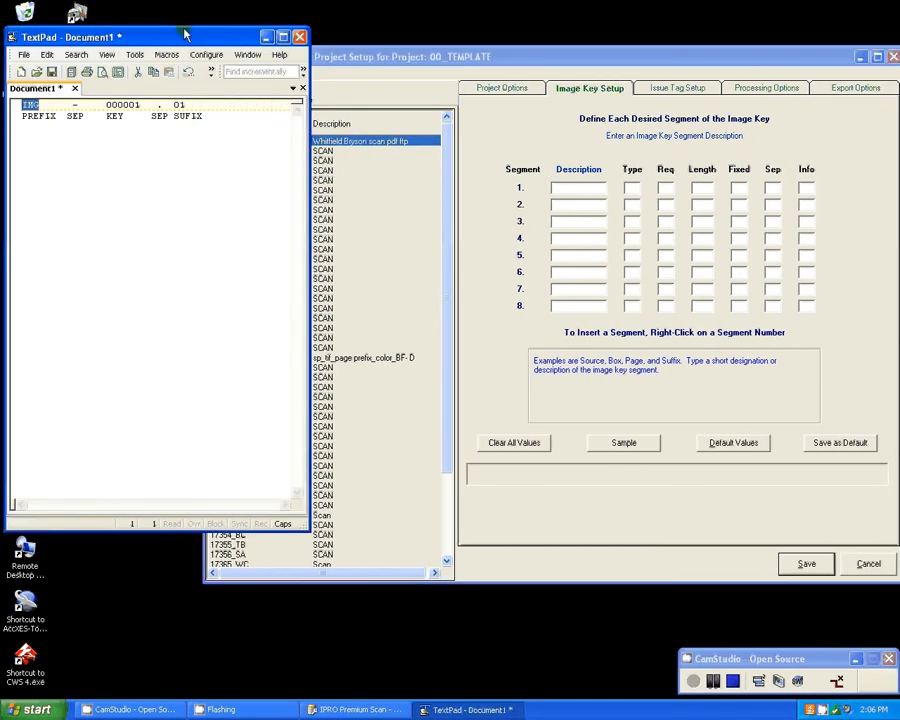
pyautogui.moveTo(180, 36); pyautogui.dragTo(250, 582)
pyautogui.moveTo(477, 25); pyautogui.dragTo(395, 13)
# Describe image key segment 1 as PREFIX and set its type to A for alpha.
pyautogui.click(503, 148)
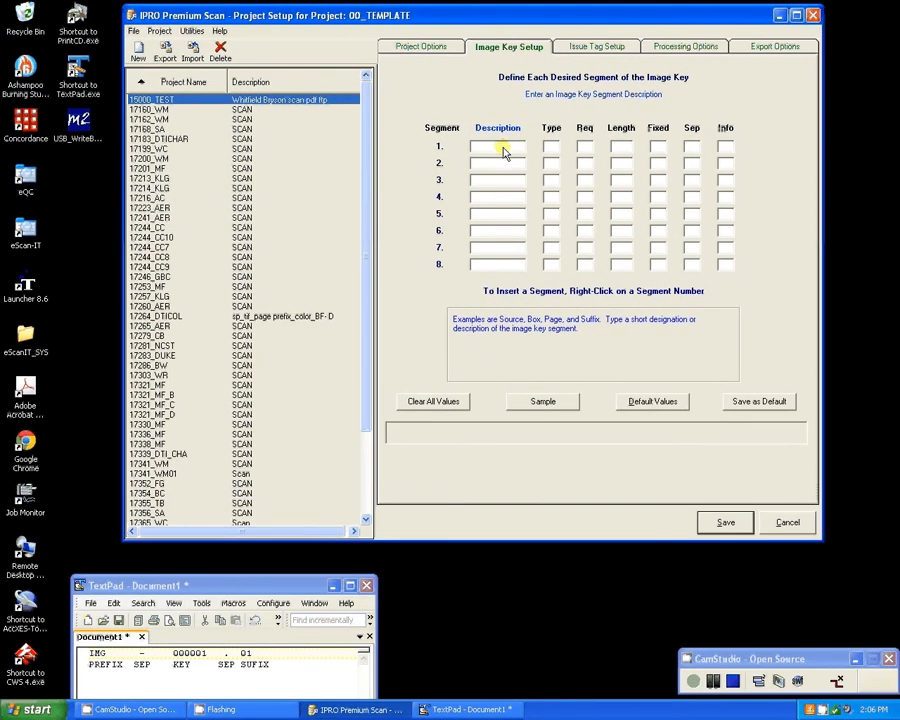
pyautogui.write('0')
pyautogui.press('BackSpace')
pyautogui.write('PREFIX')
pyautogui.press('Tab')
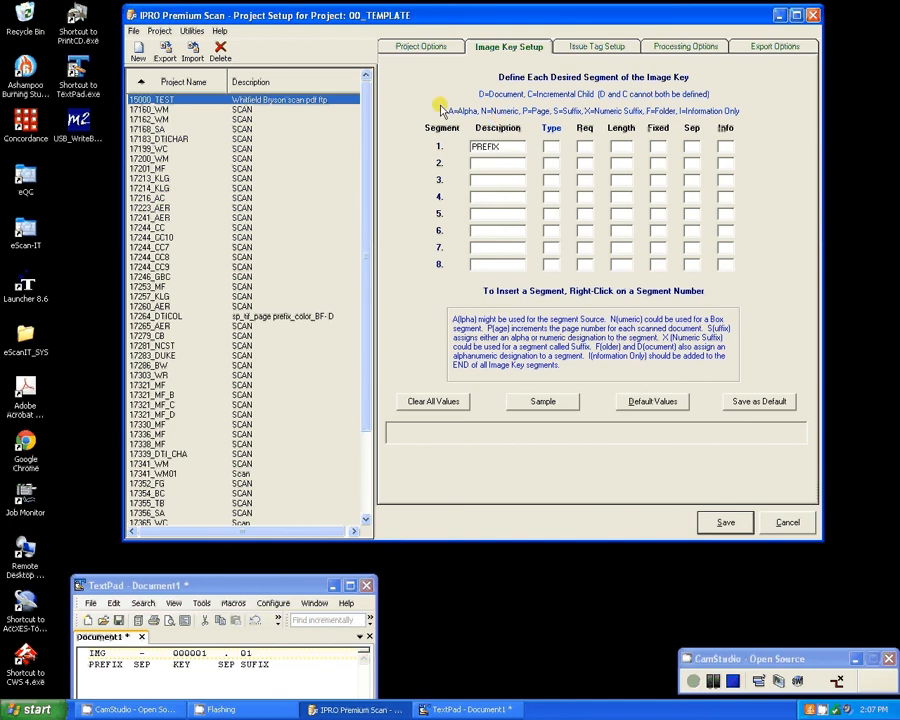
pyautogui.moveTo(528, 135)
pyautogui.click(552, 148)
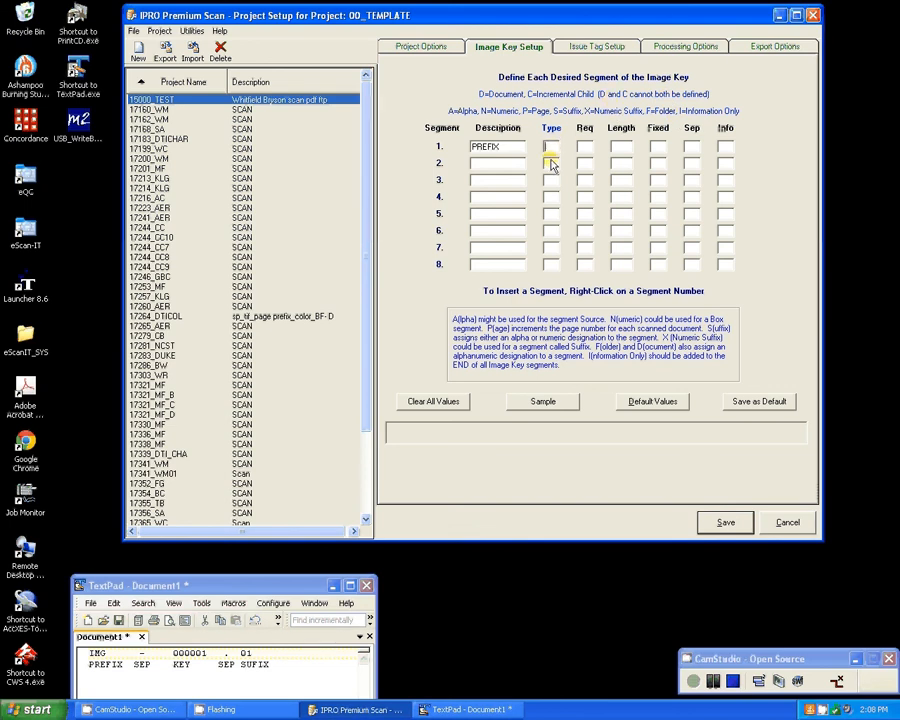
pyautogui.write('A')
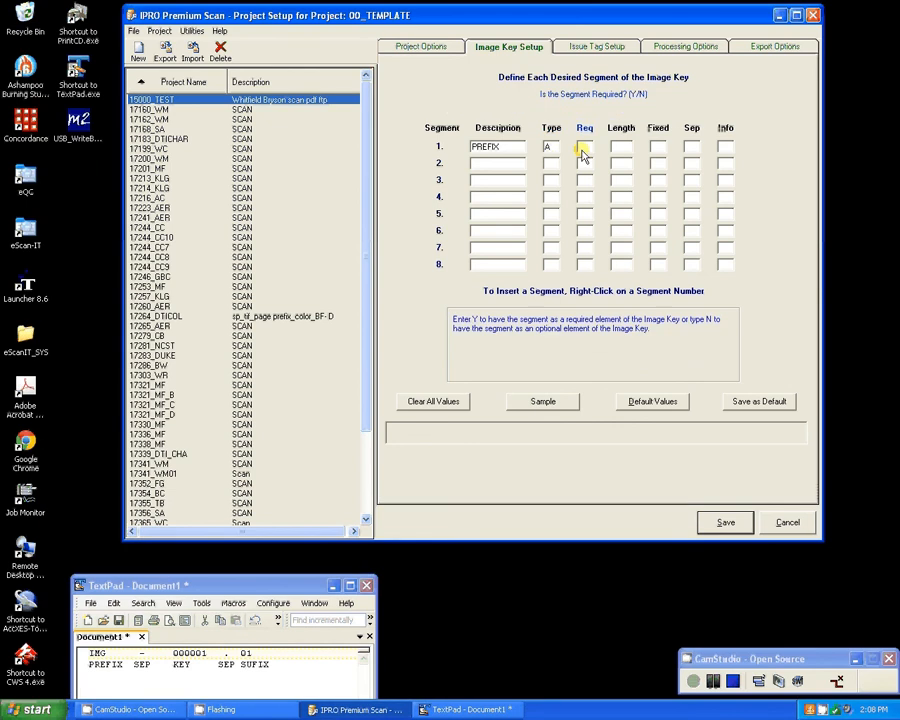
# Make the PREFIX segment required, with a fixed length of 3 to match IMG in the sample key.
pyautogui.click(104, 658)
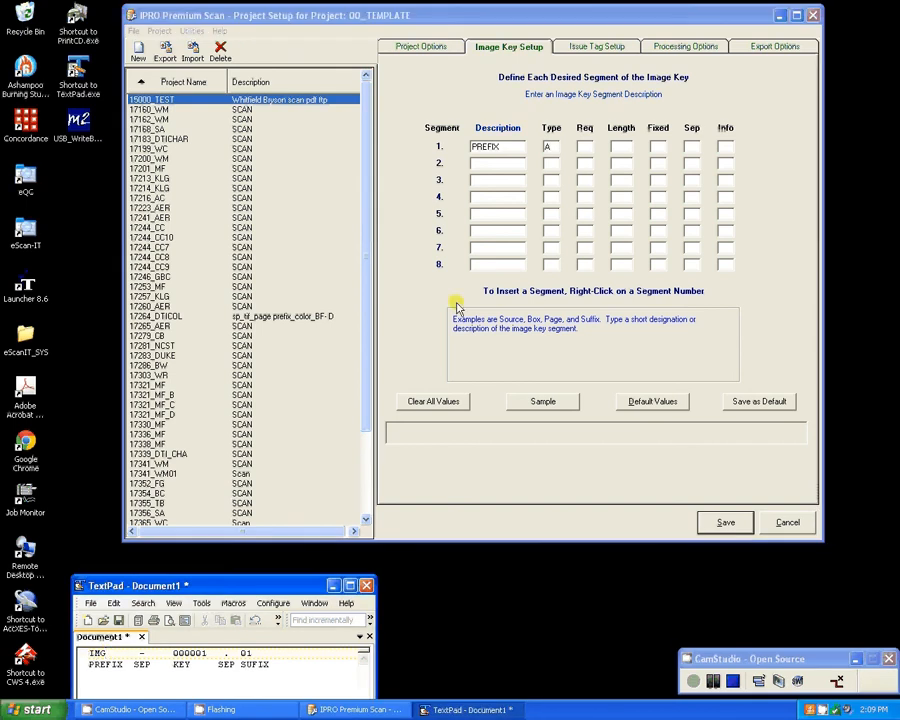
pyautogui.click(584, 146)
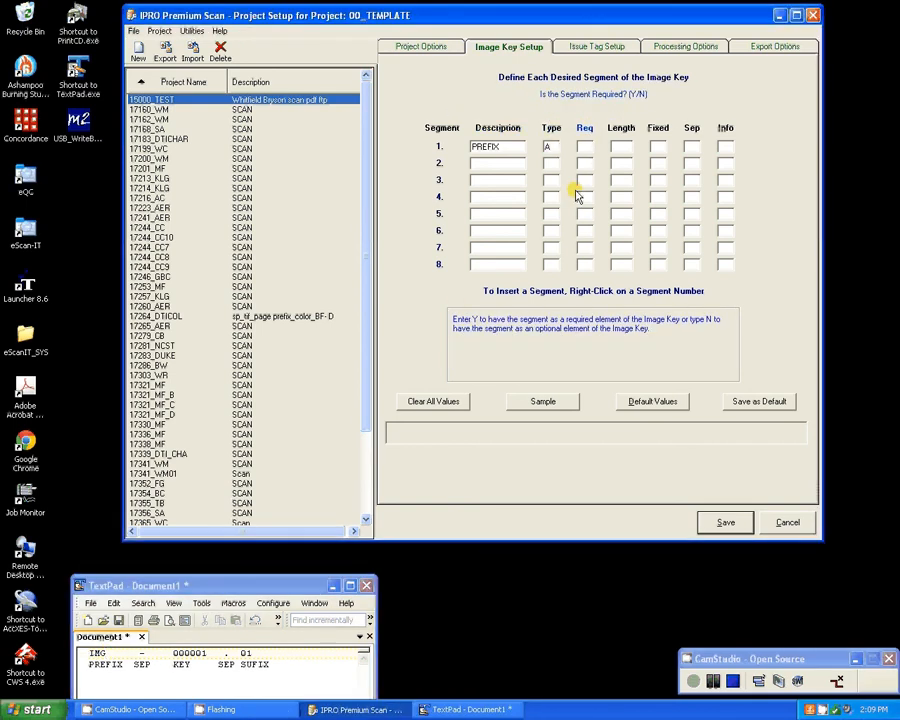
pyautogui.write('Y')
pyautogui.press('Tab')
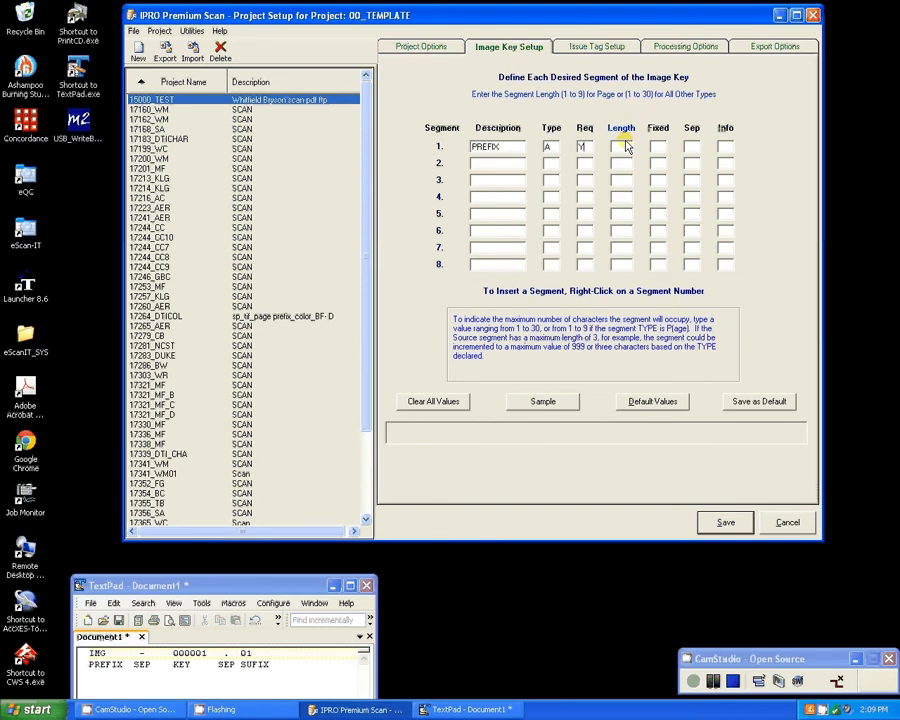
pyautogui.doubleClick(100, 652)
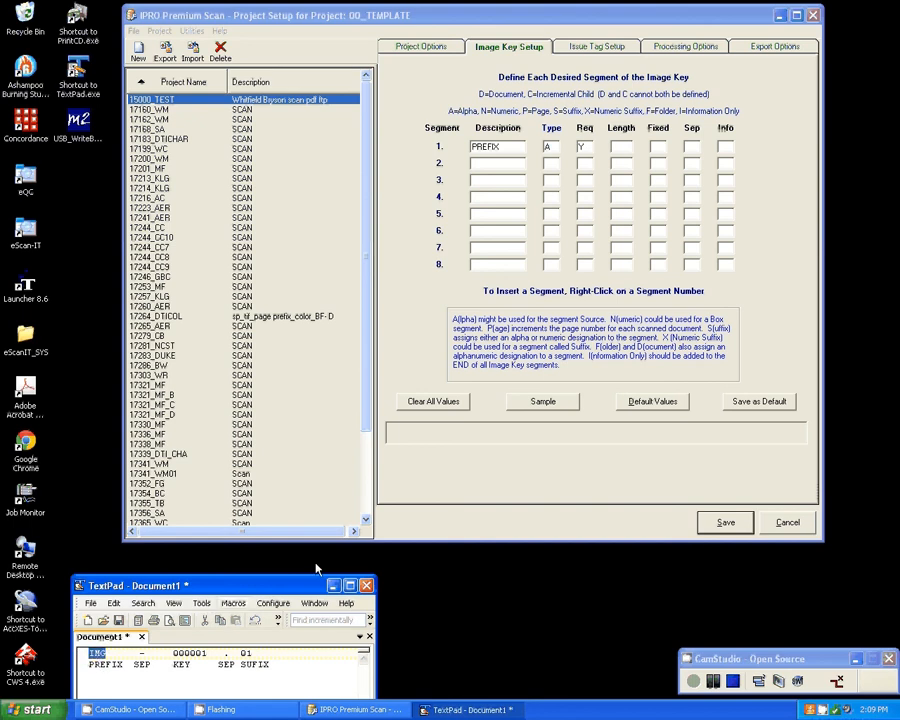
pyautogui.click(621, 147)
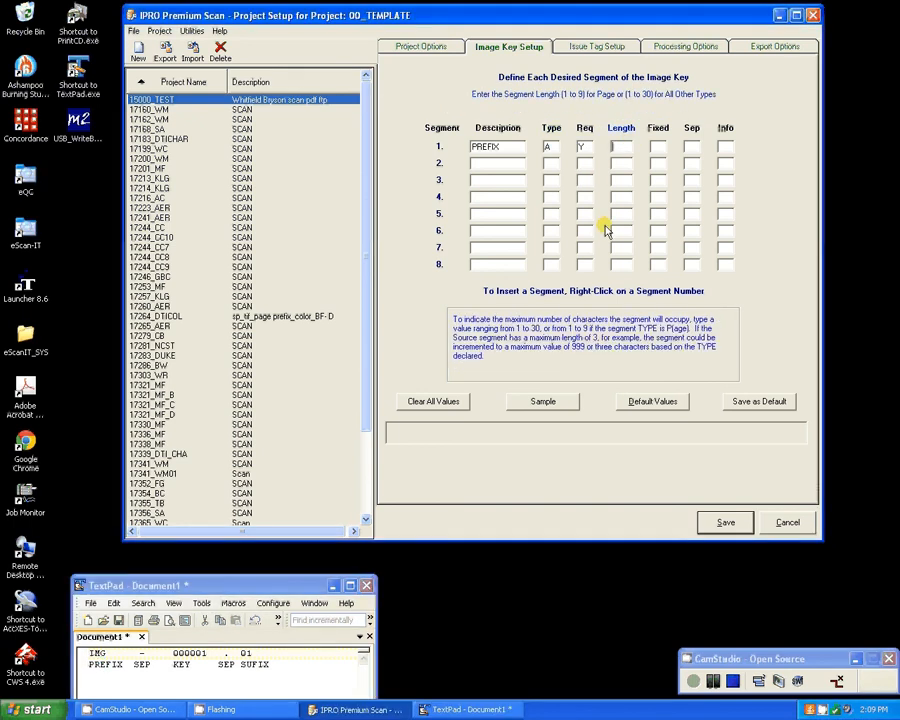
pyautogui.write('3')
pyautogui.click(659, 147)
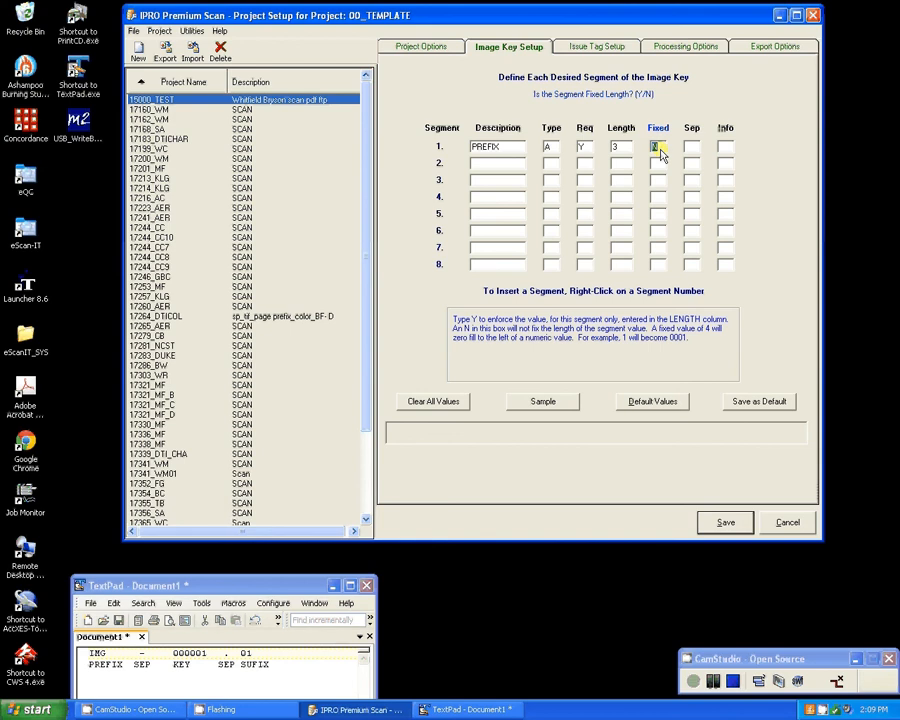
pyautogui.write('Y')
# Set the PREFIX segment's separator to a hyphen, following the sample key, and leave its information field empty.
pyautogui.click(690, 148)
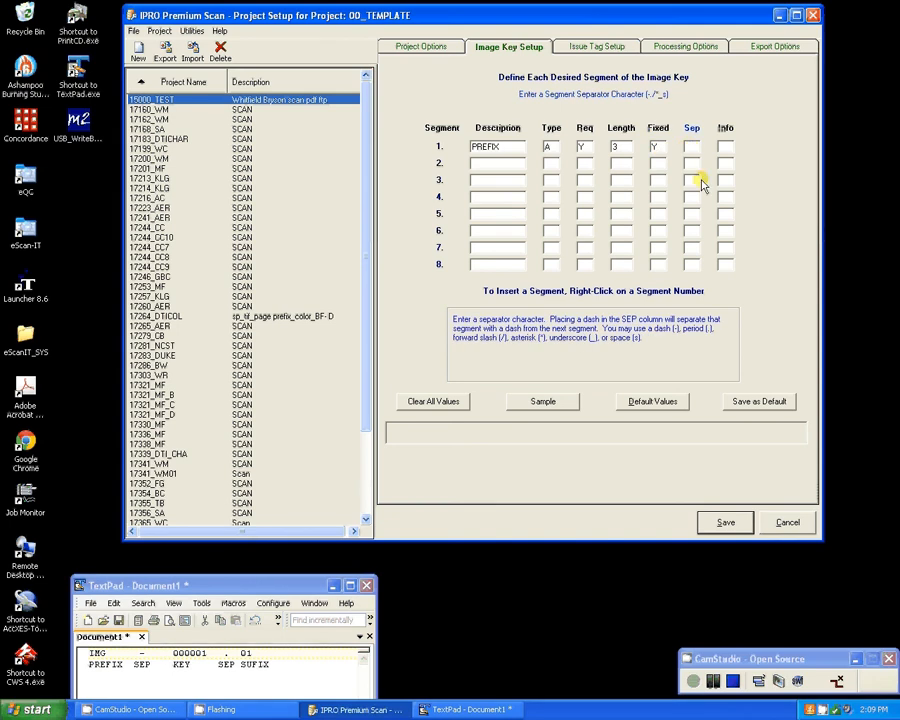
pyautogui.click(141, 655)
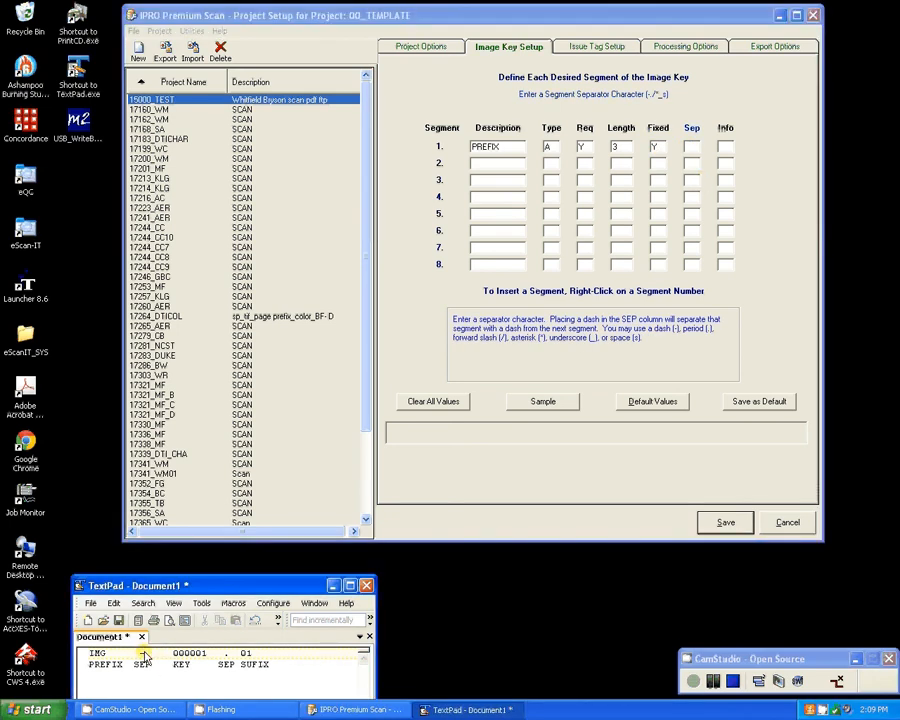
pyautogui.doubleClick(144, 653)
pyautogui.moveTo(145, 653); pyautogui.dragTo(139, 653)
pyautogui.click(657, 189)
pyautogui.click(692, 146)
pyautogui.write('-')
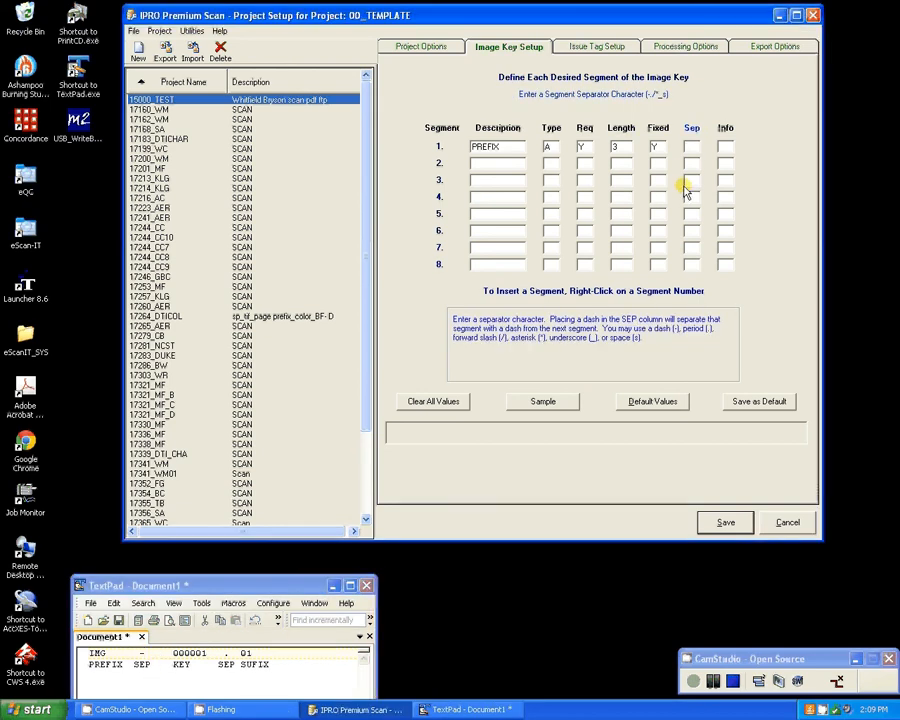
pyautogui.press('Tab')
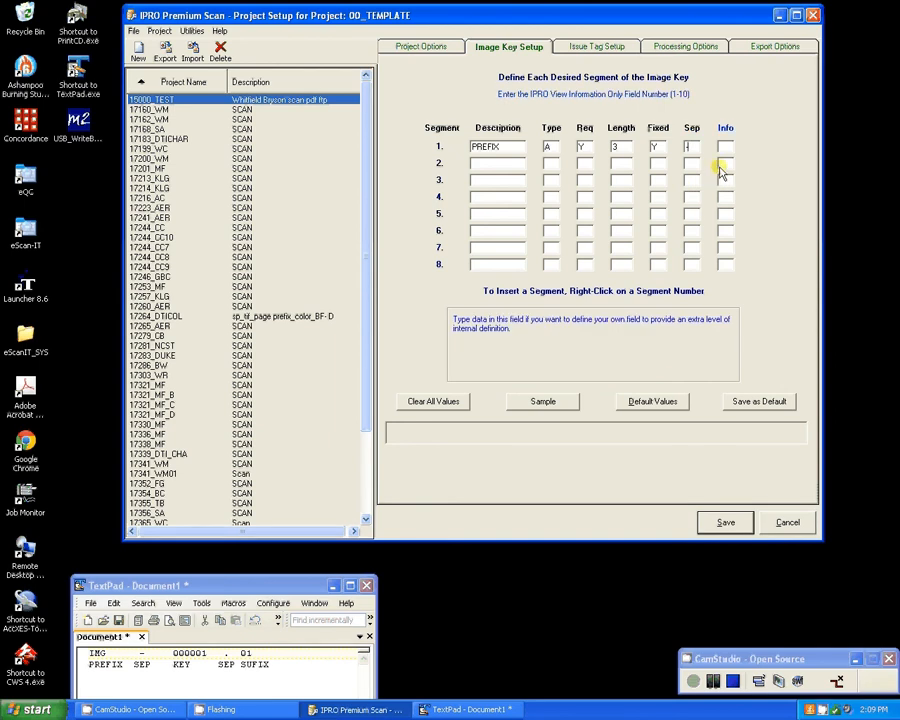
pyautogui.click(688, 150)
# Describe image key segment 2 as KEY, matching 000001 in the sample, and set its type to P for page.
pyautogui.click(490, 165)
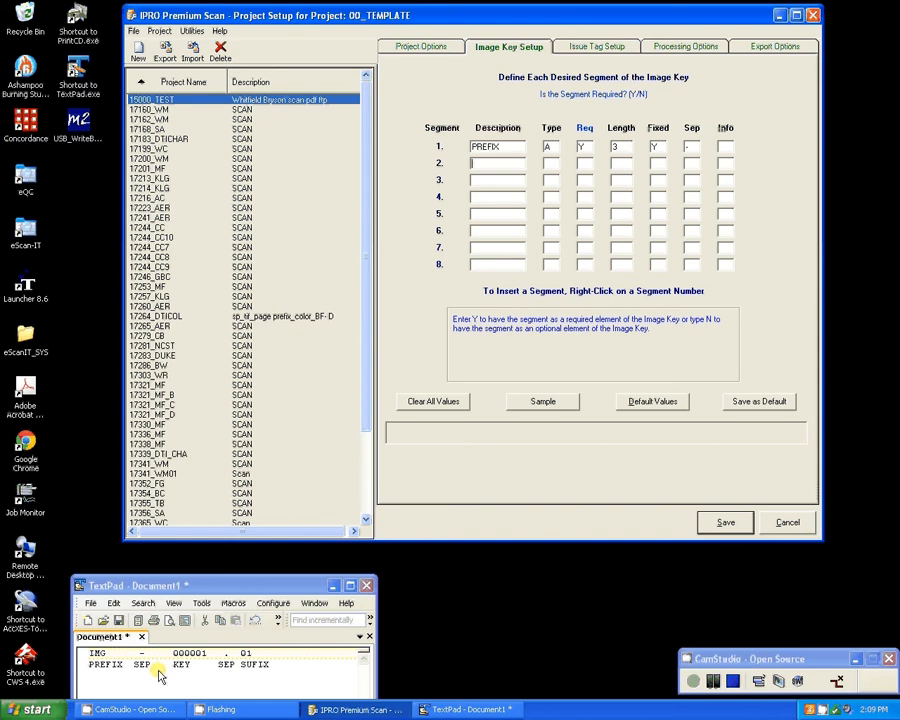
pyautogui.click(184, 654)
pyautogui.doubleClick(184, 656)
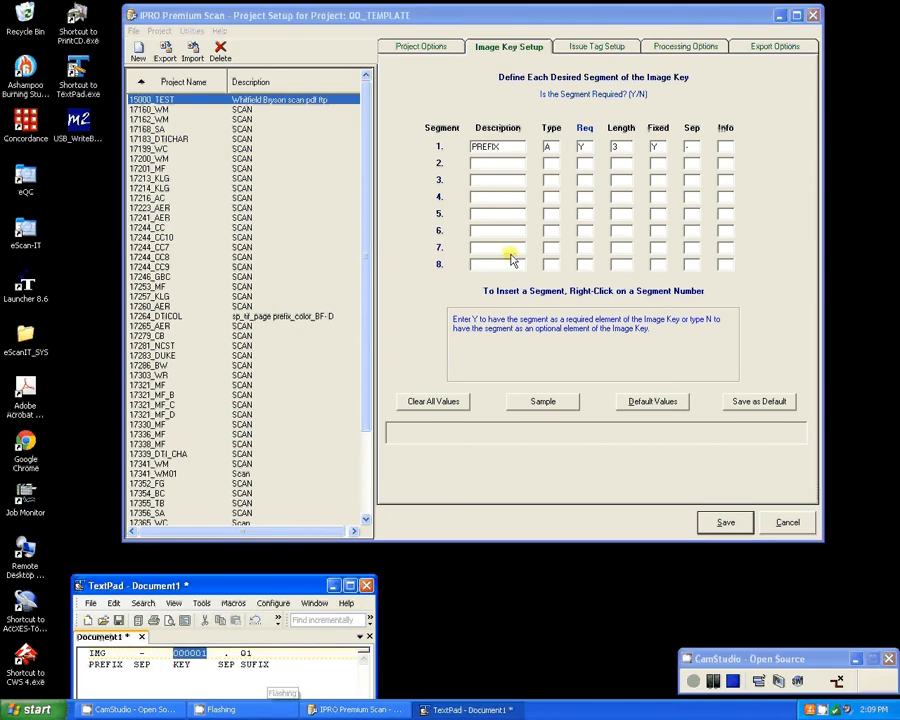
pyautogui.click(495, 170)
pyautogui.write('KEY')
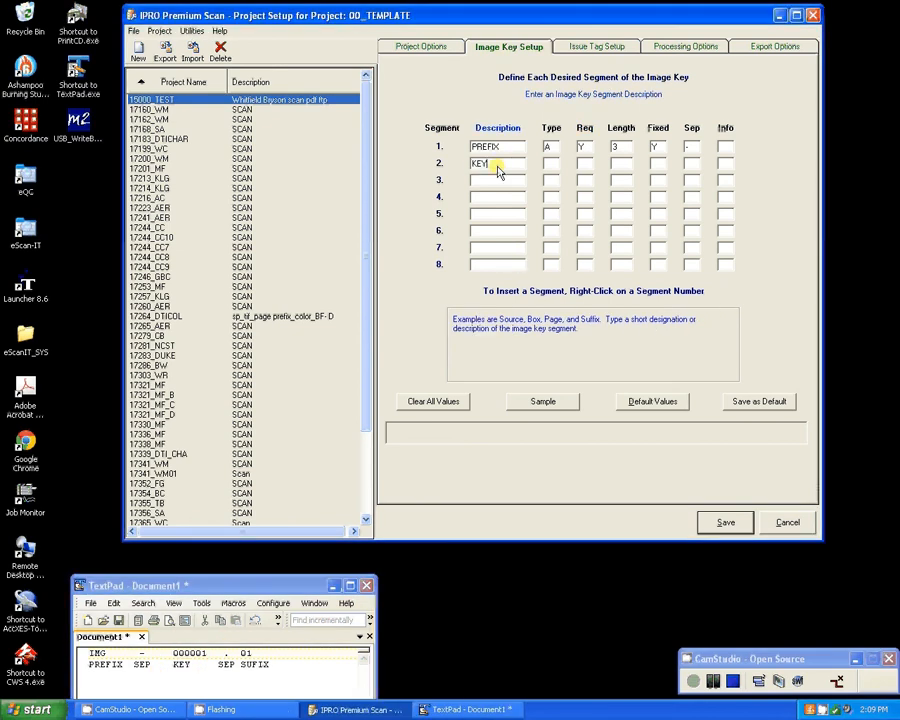
pyautogui.click(553, 163)
pyautogui.write('P')
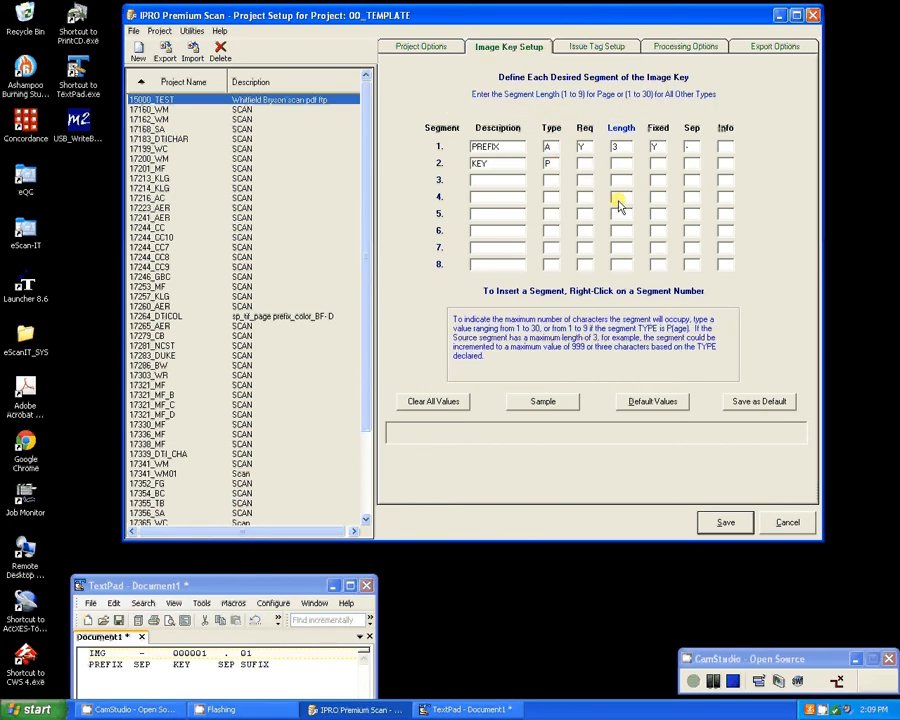
pyautogui.write('Y')
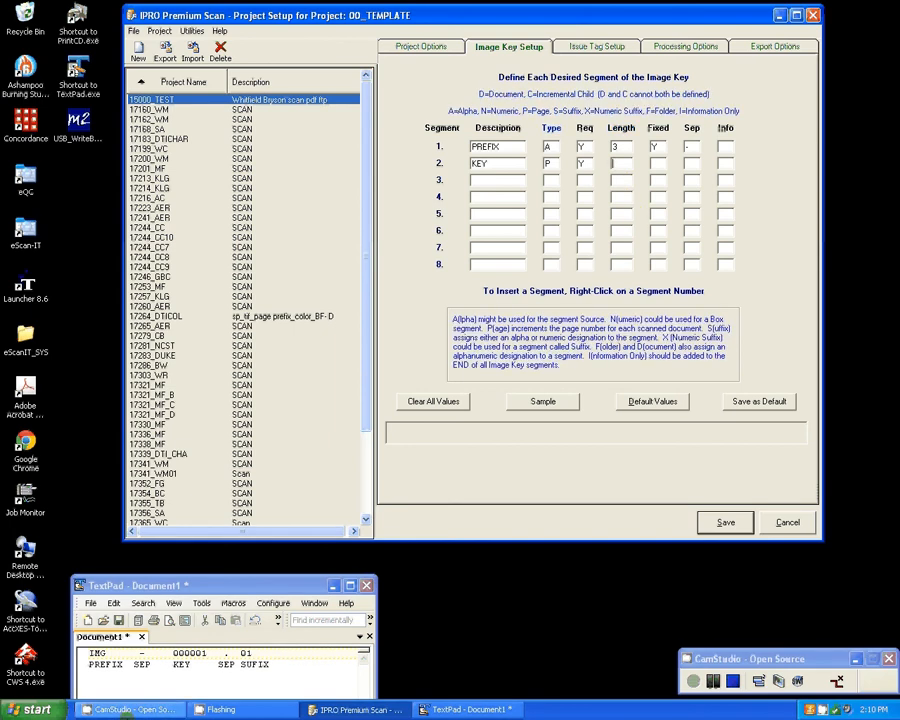
# Make the KEY segment required, with a fixed length of 6 to match the sample key's digits.
pyautogui.doubleClick(188, 654)
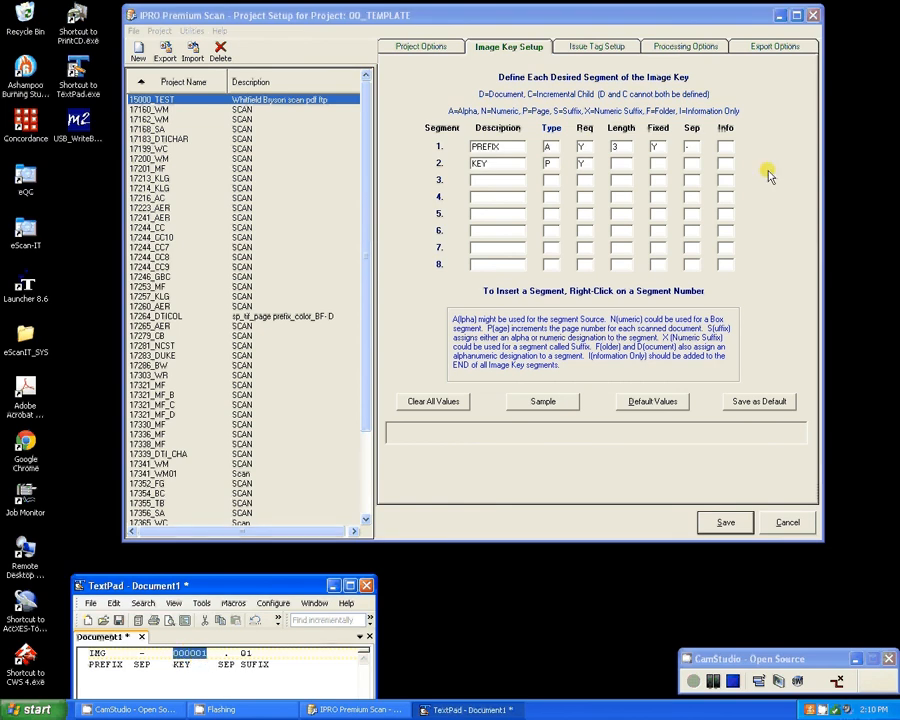
pyautogui.click(621, 164)
pyautogui.write('6')
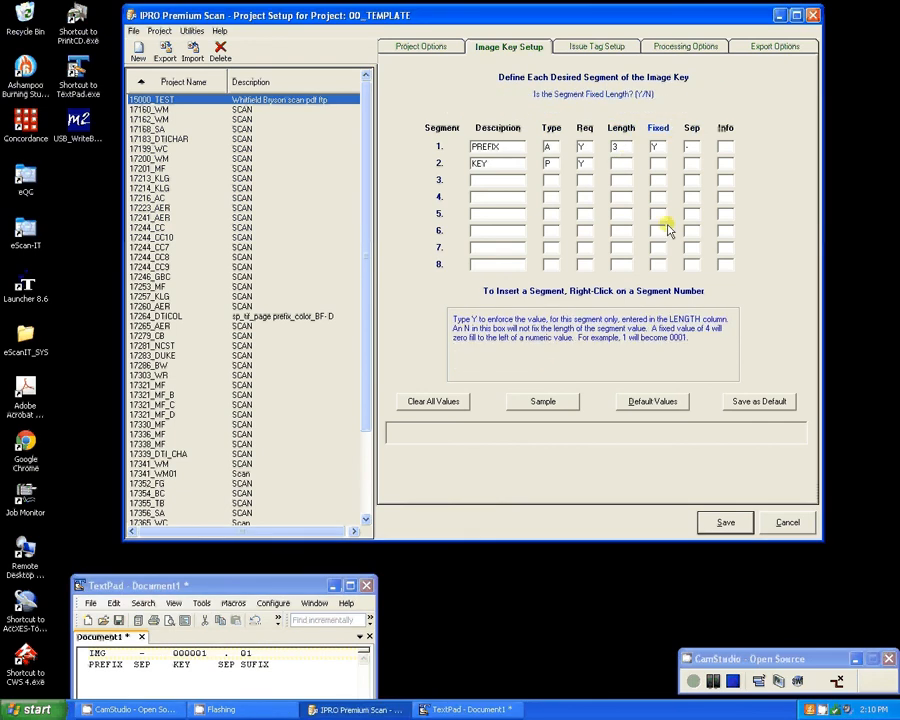
pyautogui.write('Y')
pyautogui.click(661, 163)
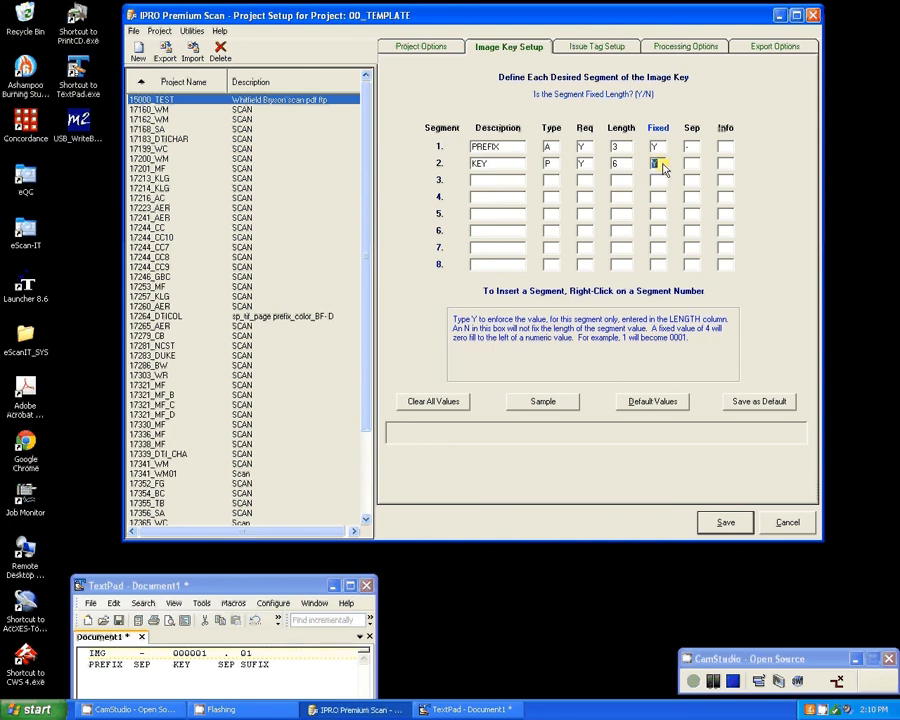
pyautogui.click(621, 170)
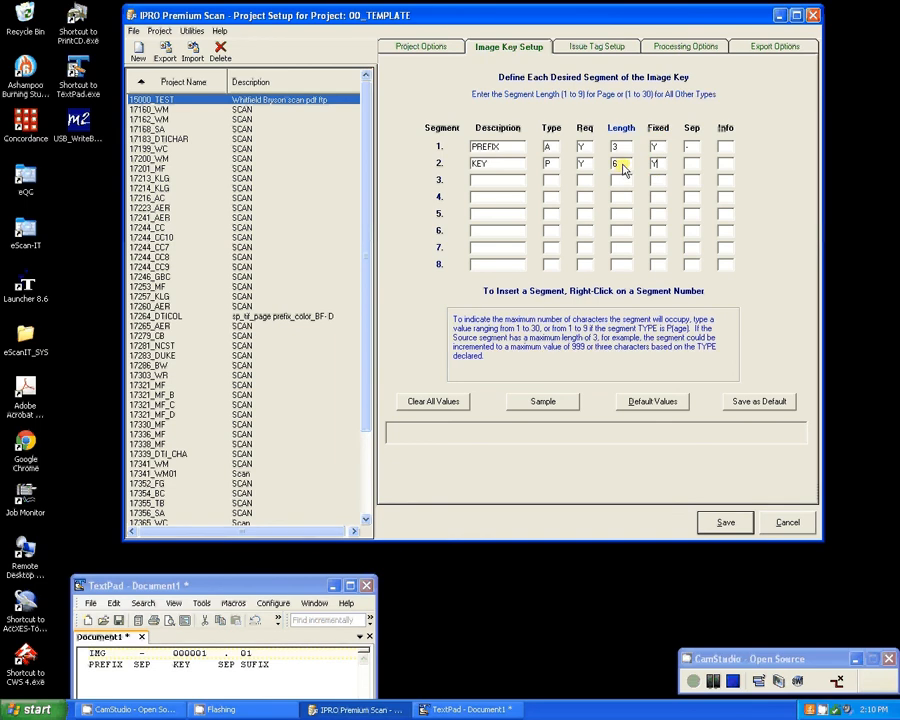
pyautogui.click(656, 169)
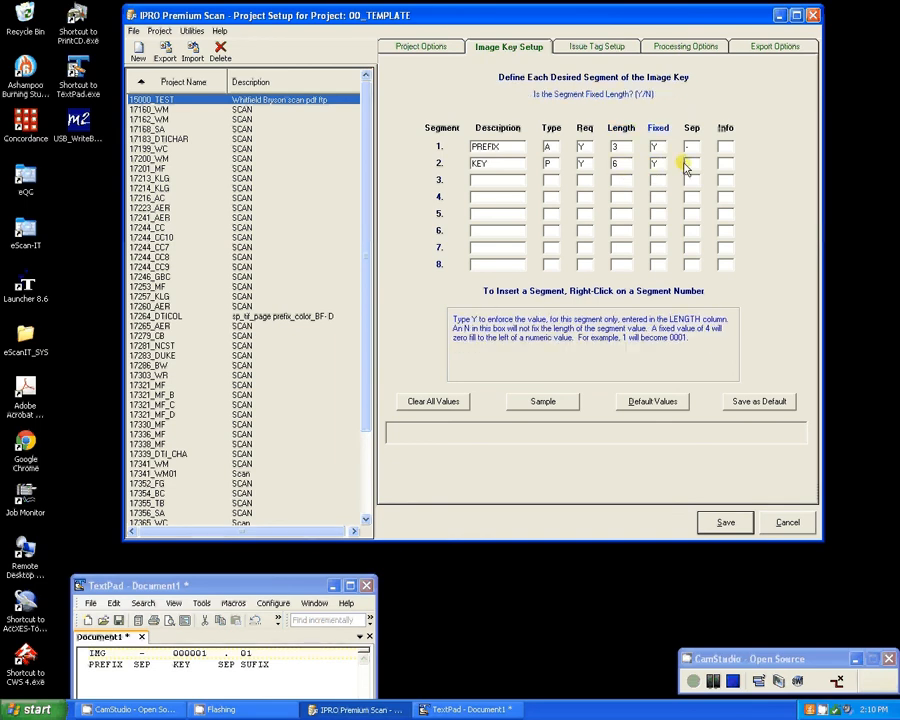
# Set the KEY segment's separator to a period, matching the one highlighted in the TextPad sample key.
pyautogui.click(687, 166)
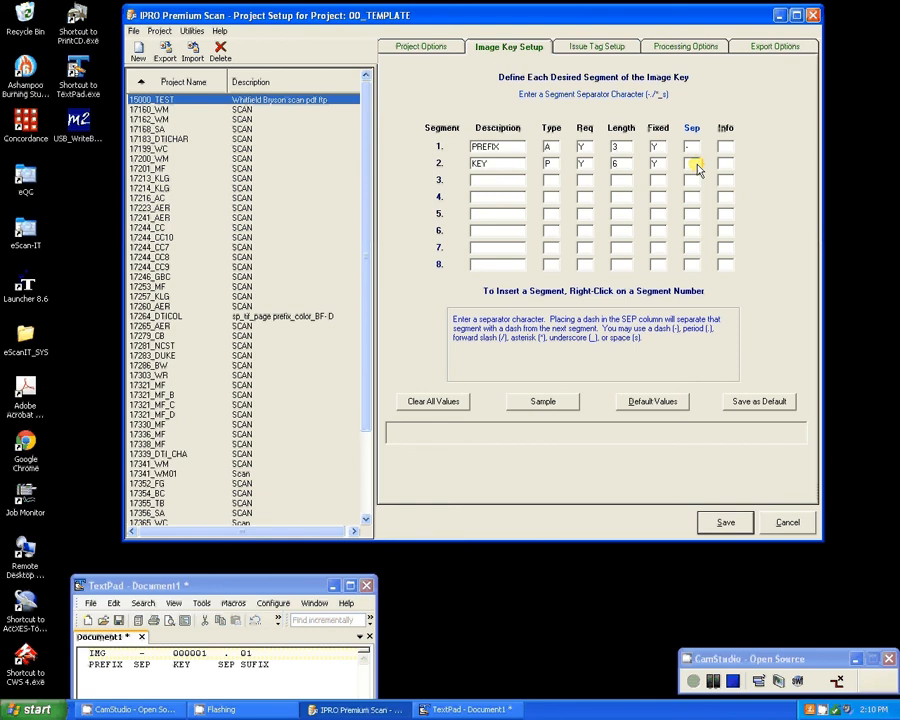
pyautogui.write('.')
pyautogui.click(229, 655)
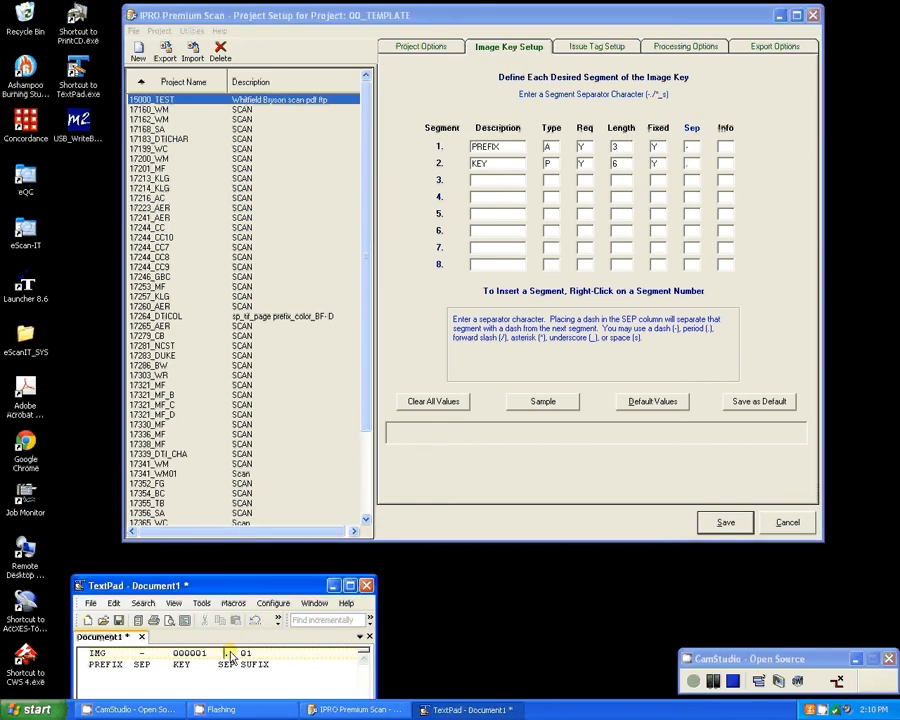
pyautogui.doubleClick(231, 653)
pyautogui.doubleClick(226, 653)
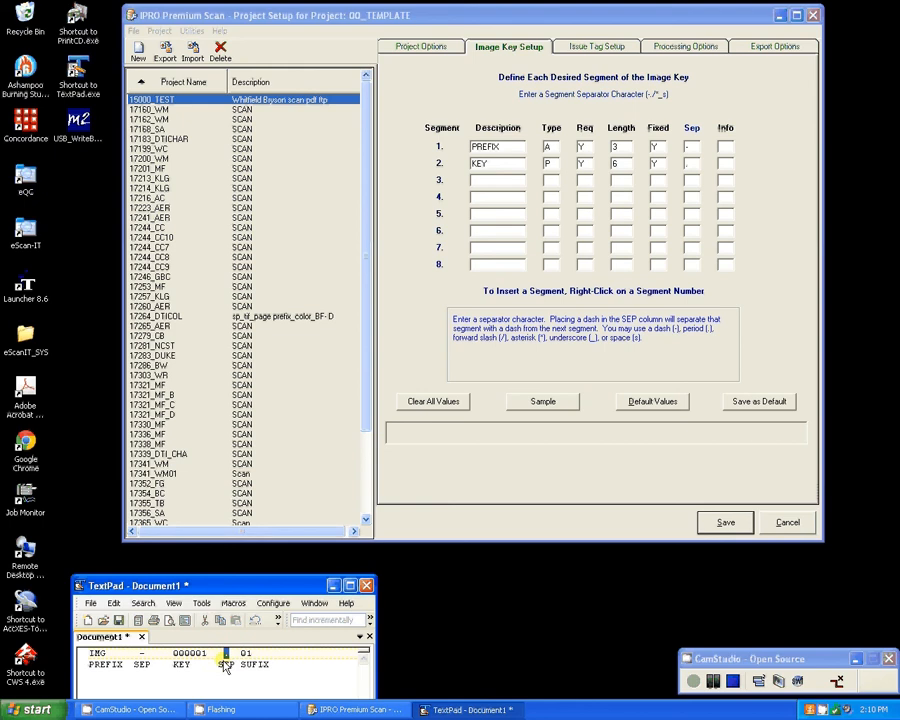
# Describe image key segment 3 as SUFFIX and set its type to X for numeric suffix.
pyautogui.click(540, 268)
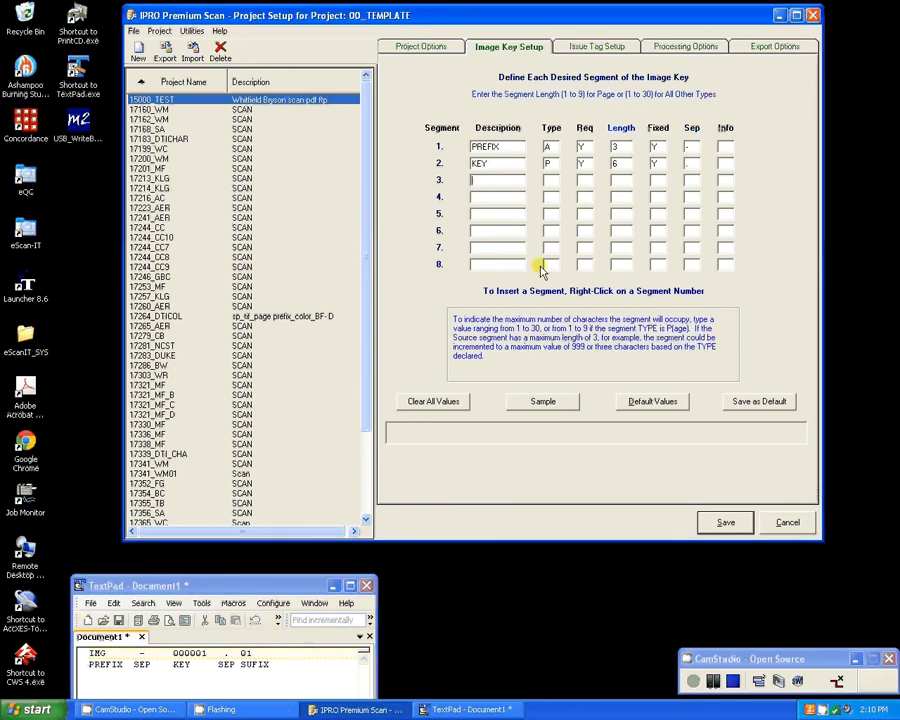
pyautogui.click(492, 181)
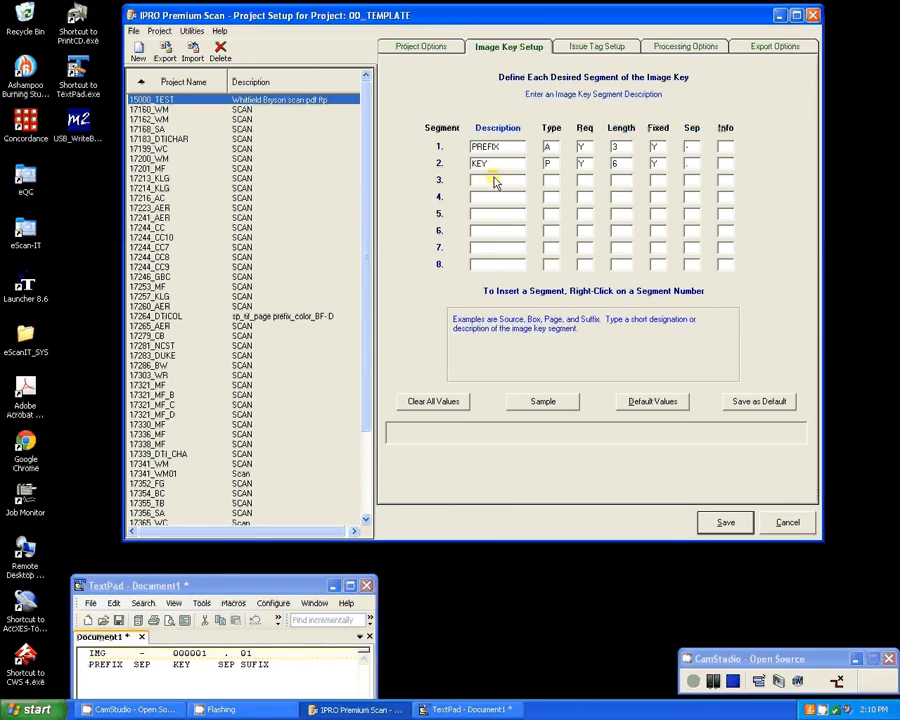
pyautogui.write('SUFFIX')
pyautogui.click(554, 182)
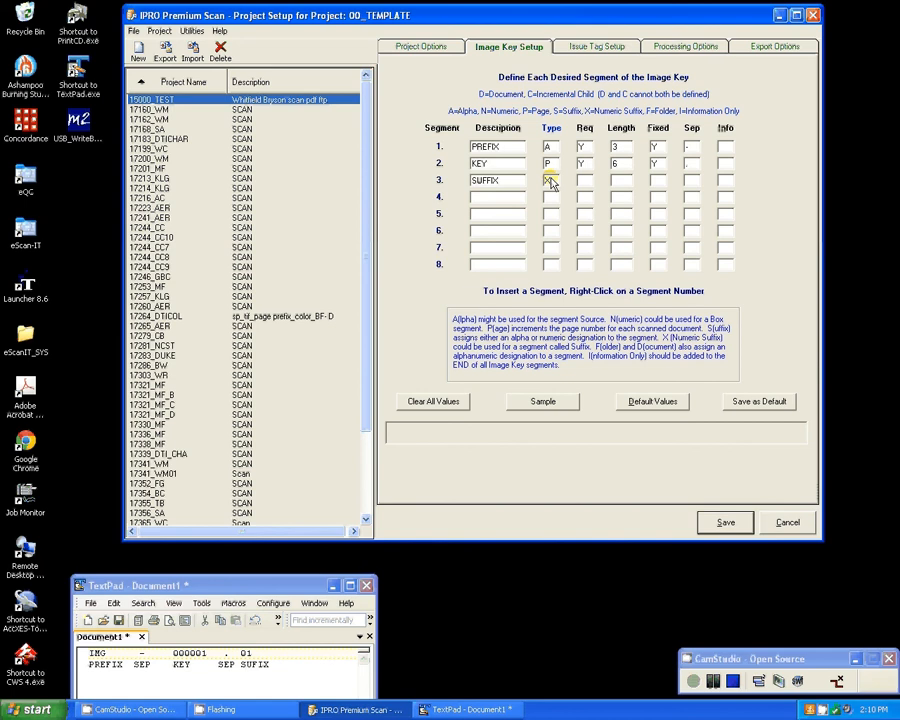
# Make the SUFFIX segment optional with a fixed length of 2 and no separator, and generate the image key sample.
pyautogui.click(584, 180)
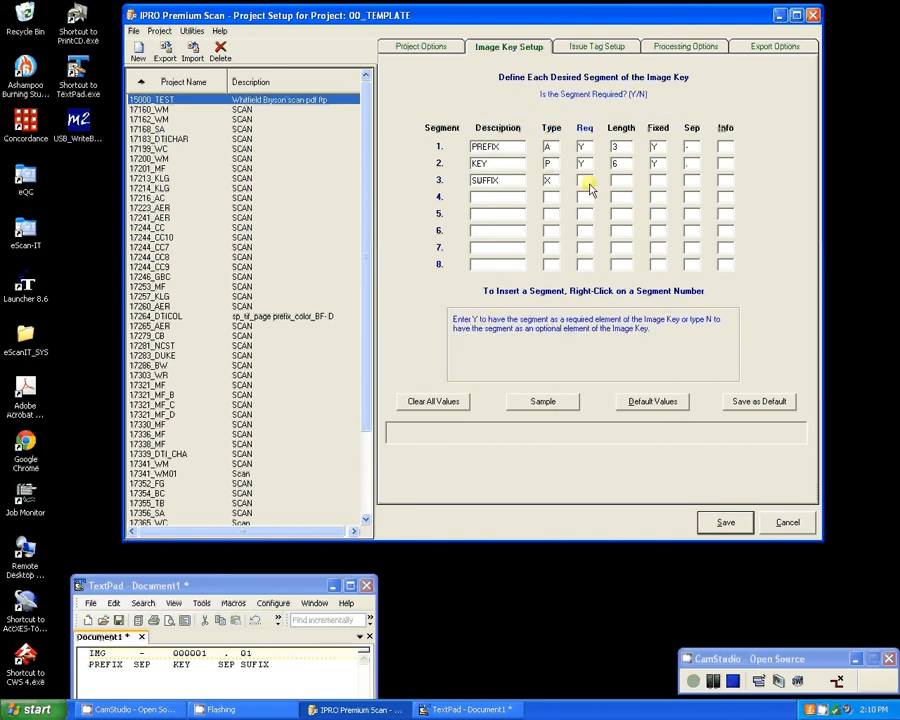
pyautogui.write('N')
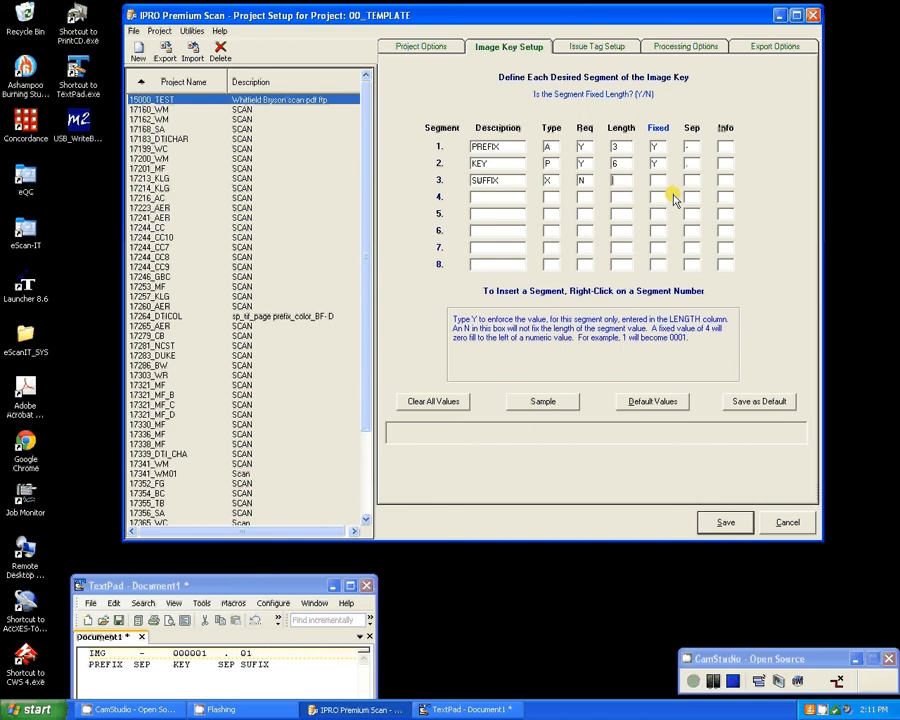
pyautogui.write('2')
pyautogui.click(655, 180)
pyautogui.click(620, 182)
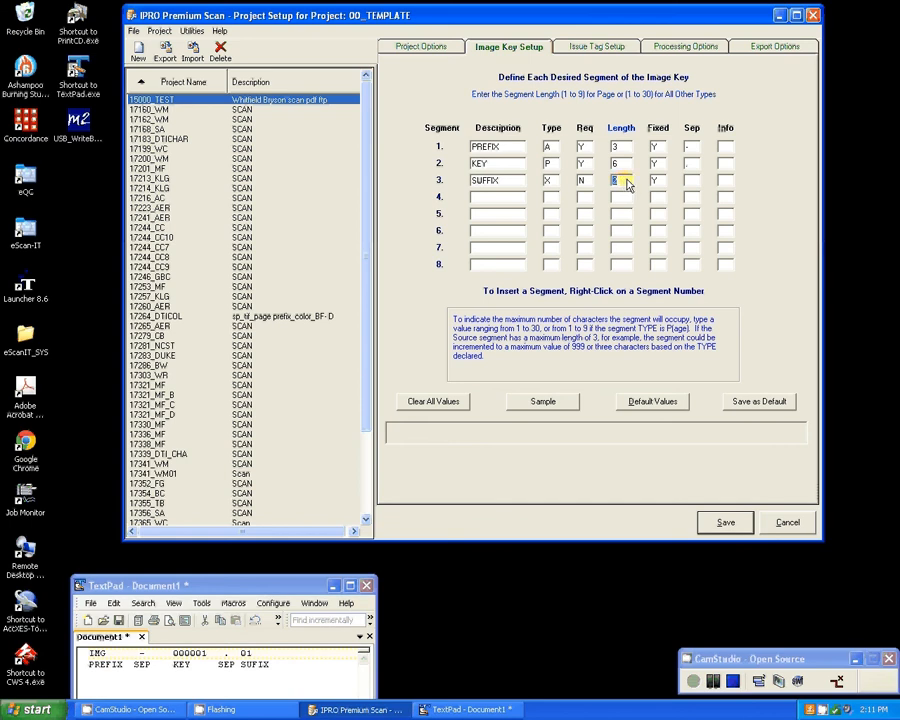
pyautogui.click(687, 182)
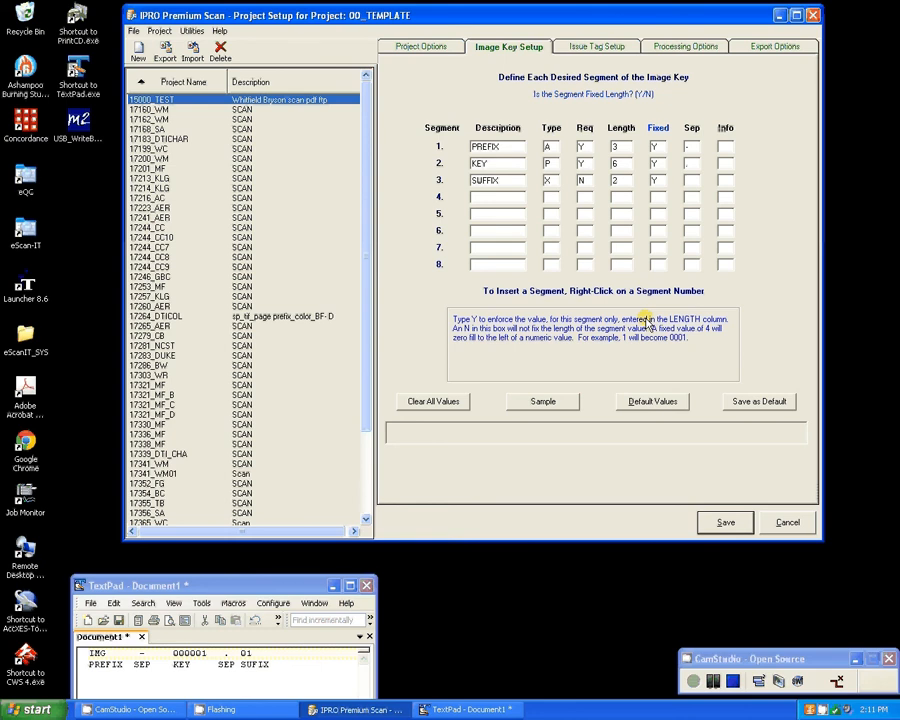
pyautogui.click(541, 402)
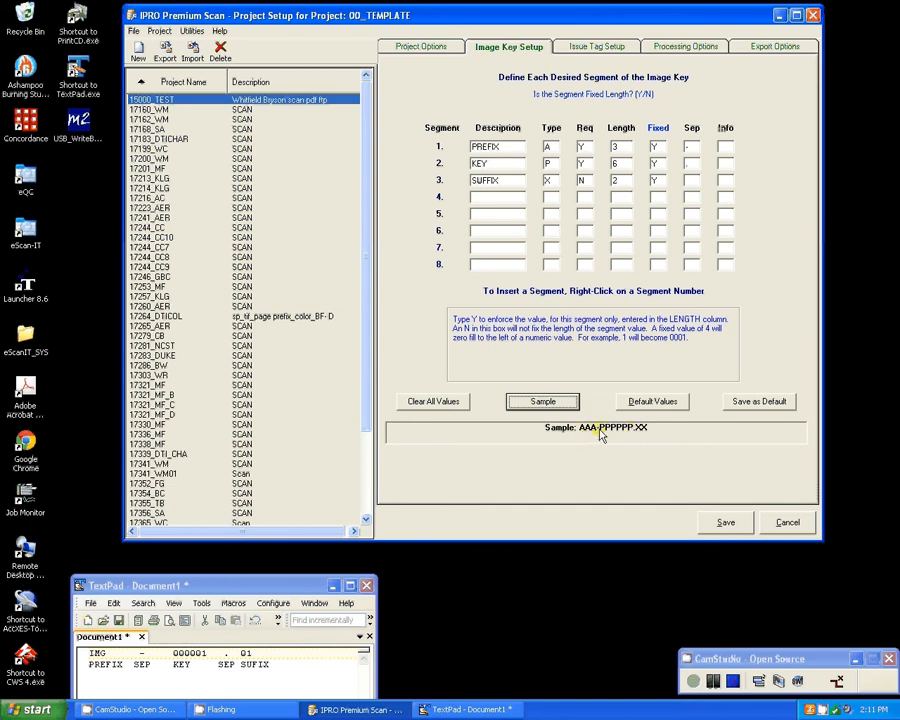
# Write the example key IMG-000001.01 on a new line in TextPad and remove its .01 suffix.
pyautogui.click(100, 676)
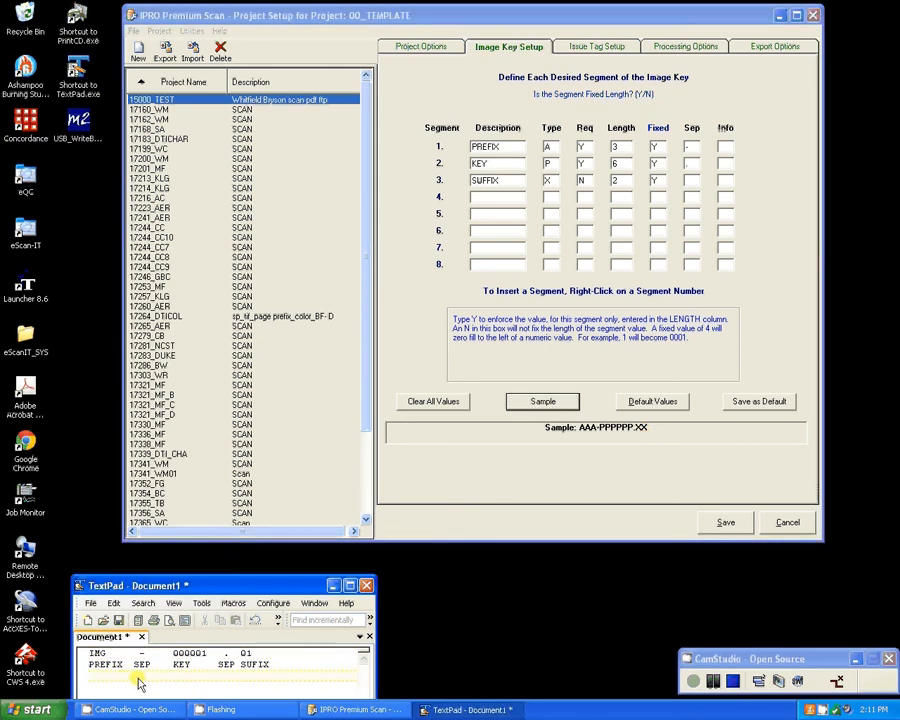
pyautogui.write('IMG-000001.01')
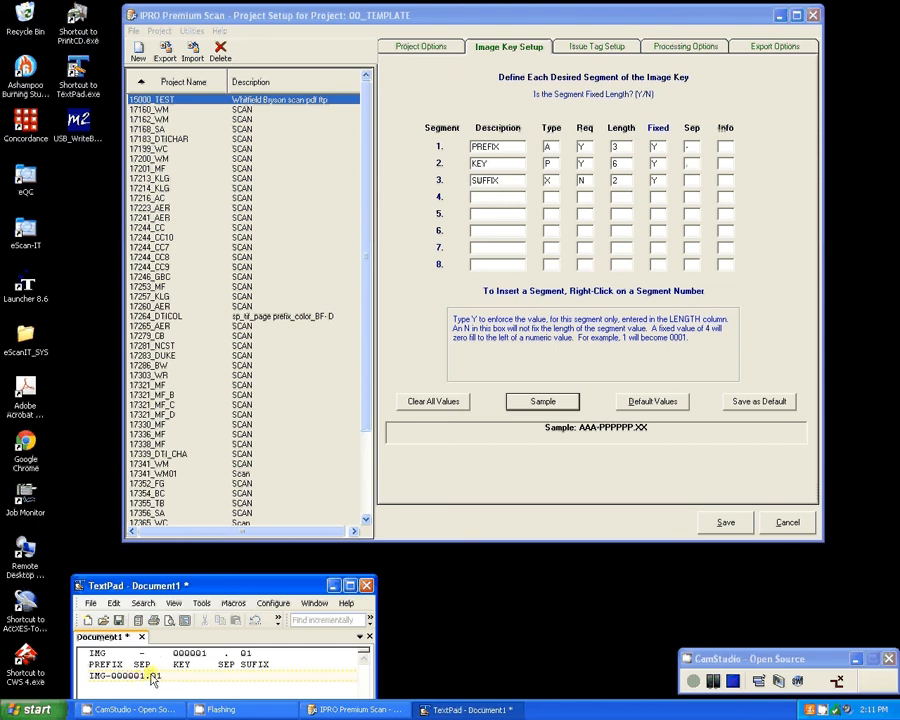
pyautogui.moveTo(145, 678); pyautogui.dragTo(172, 680)
pyautogui.press('BackSpace')
# Enable the folder manifest in the processing options, switch it to Coding and name Field 1 TAB.
pyautogui.click(604, 48)
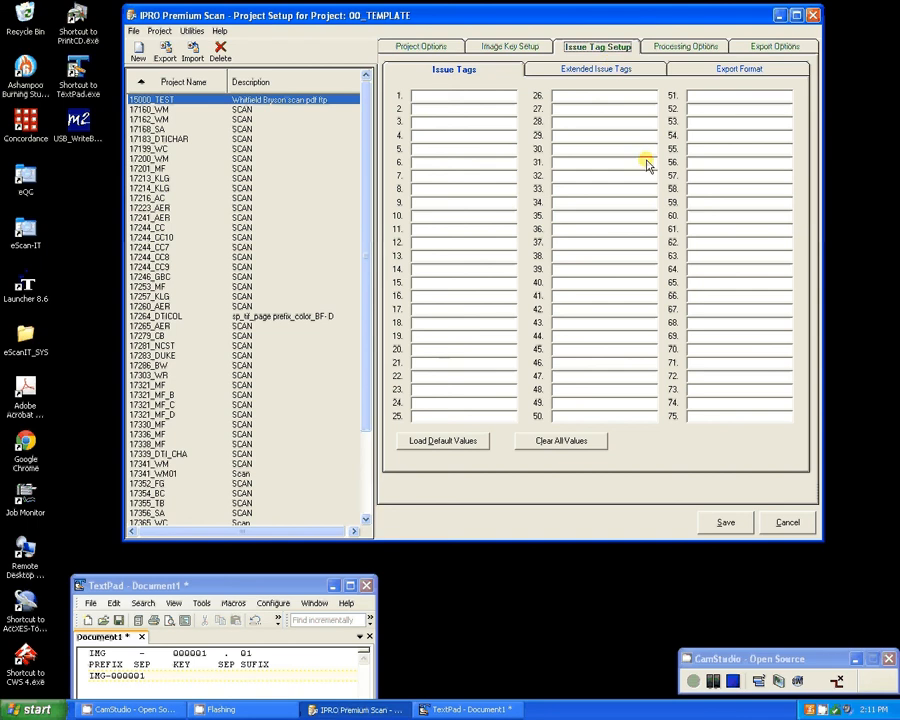
pyautogui.click(665, 46)
pyautogui.click(440, 80)
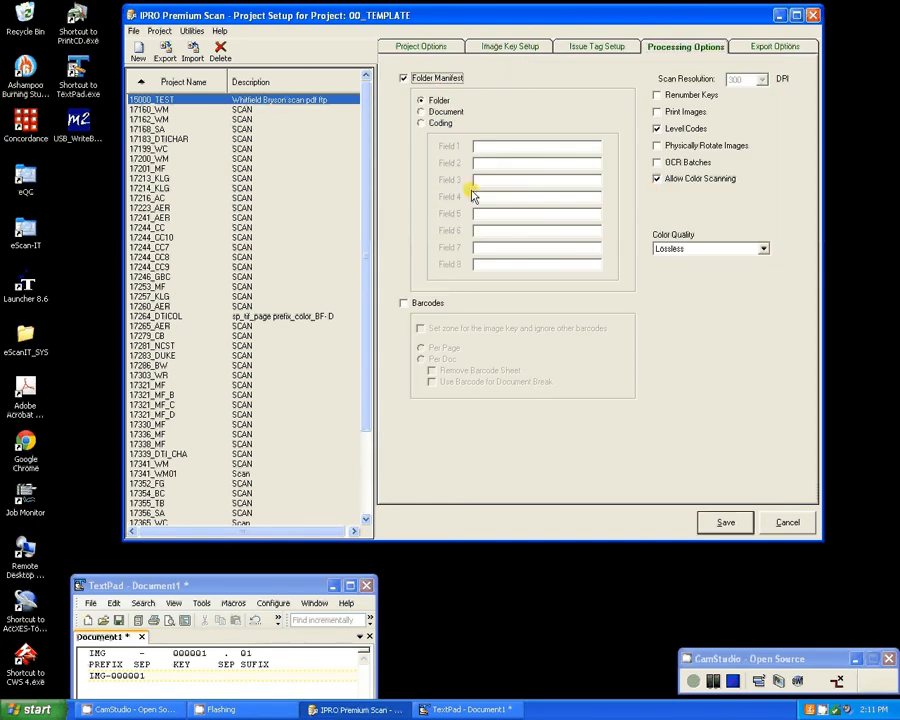
pyautogui.click(421, 123)
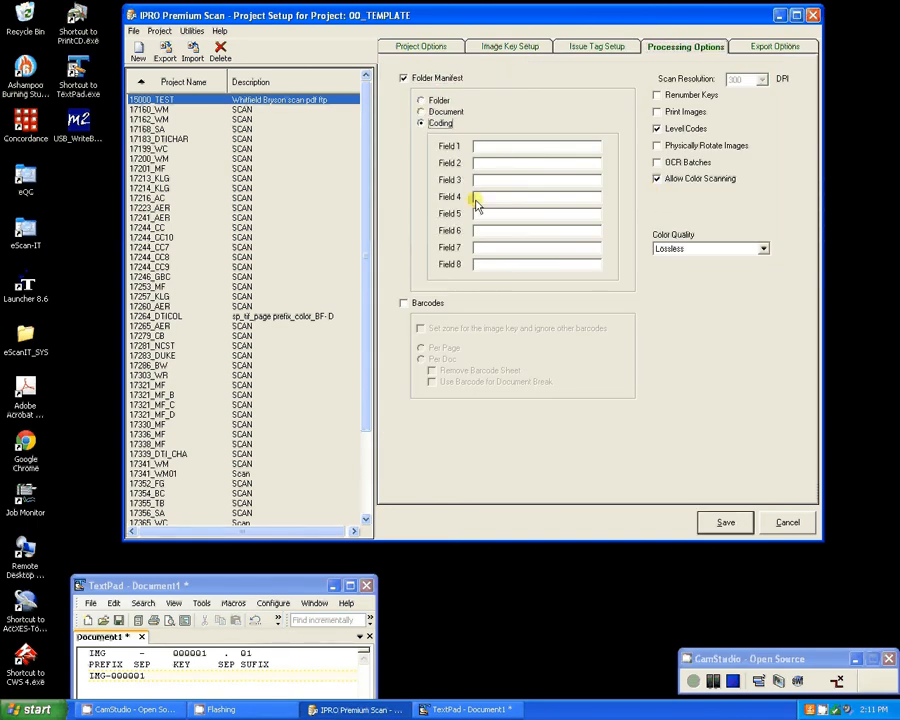
pyautogui.click(489, 150)
pyautogui.write('TAB')
# Try naming the first three coding fields BOX LABEL, FOLDER LABEL and TAB.
pyautogui.moveTo(482, 146); pyautogui.dragTo(422, 149)
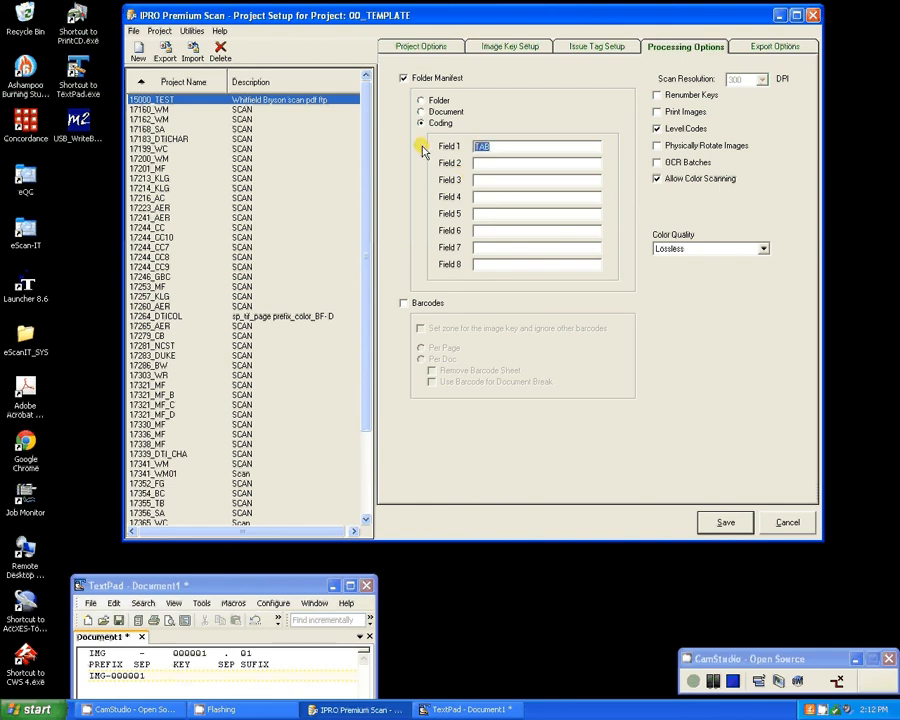
pyautogui.write('BOXL')
pyautogui.press('BackSpace')
pyautogui.write('LABEL')
pyautogui.press('Tab')
pyautogui.write('FOLD')
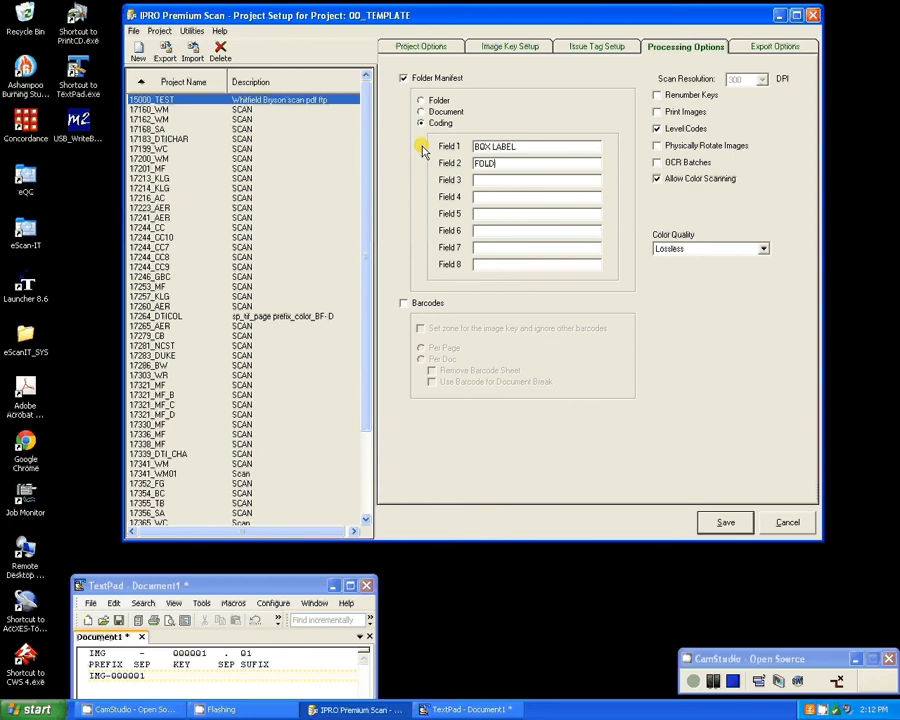
pyautogui.write('ER LABEL')
pyautogui.press('Tab')
pyautogui.write('TAB')
# Clear coding fields 2 and 3 and set Field 1 back to TAB.
pyautogui.click(513, 183)
pyautogui.press('BackSpace')
pyautogui.press('BackSpace')
pyautogui.press('BackSpace')
pyautogui.hotkey('shift', 'Tab')
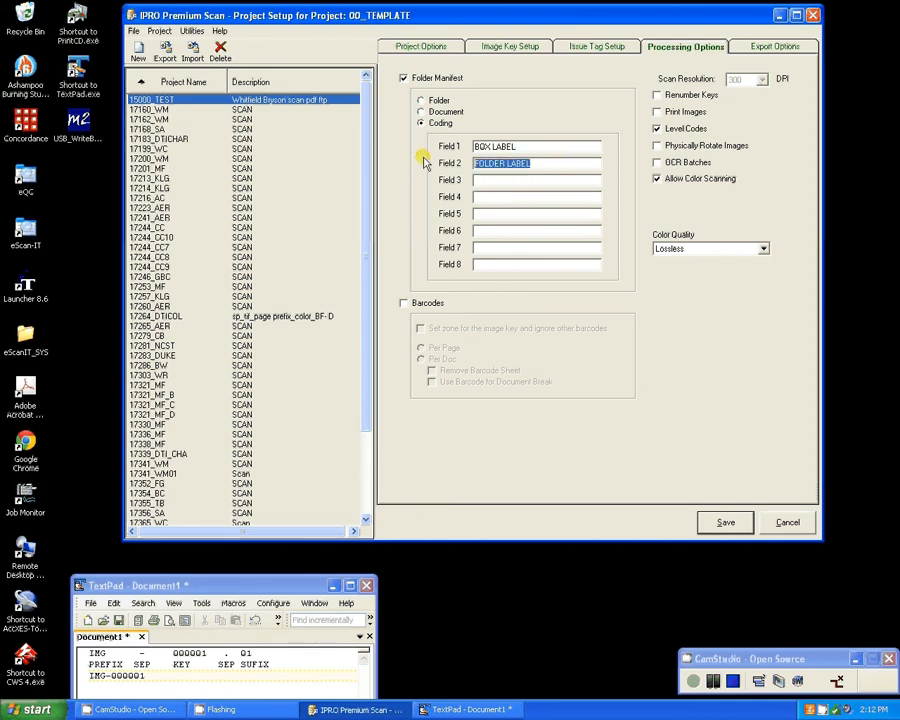
pyautogui.press('BackSpace')
pyautogui.hotkey('shift', 'Tab')
pyautogui.write('TAB')
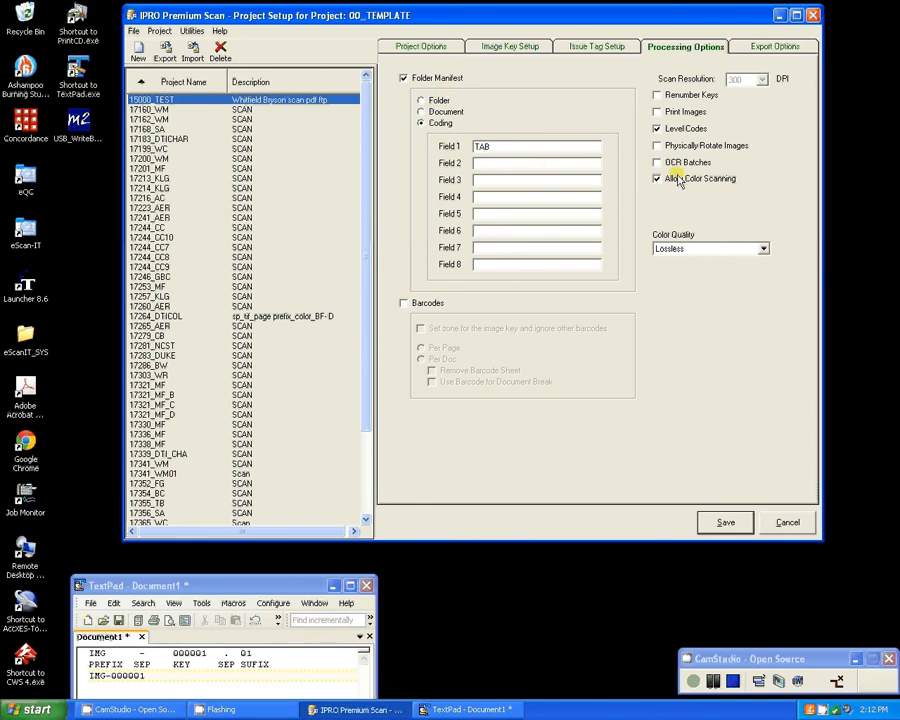
# Enable Renumber Keys and Physically Rotate Images, and set the color quality to Medium Quality.
pyautogui.click(690, 97)
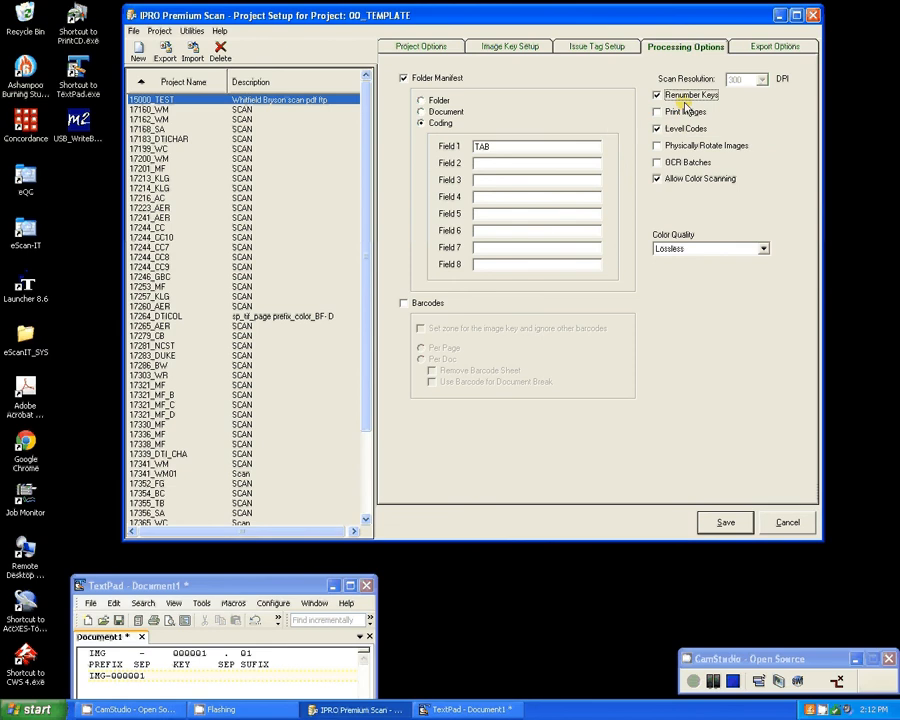
pyautogui.click(685, 131)
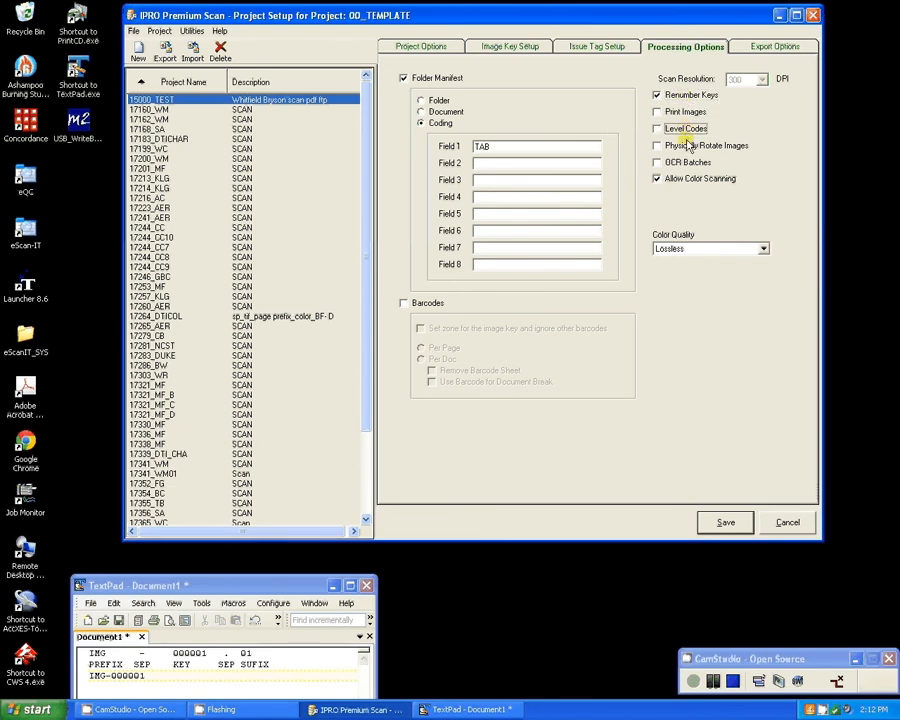
pyautogui.click(684, 131)
pyautogui.click(684, 147)
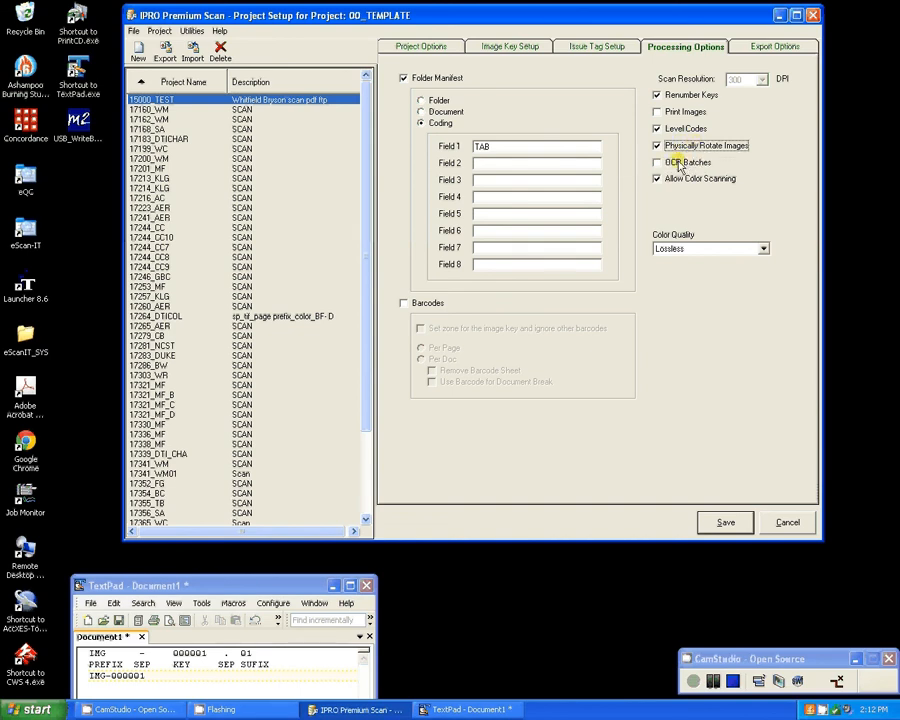
pyautogui.click(700, 248)
pyautogui.click(688, 280)
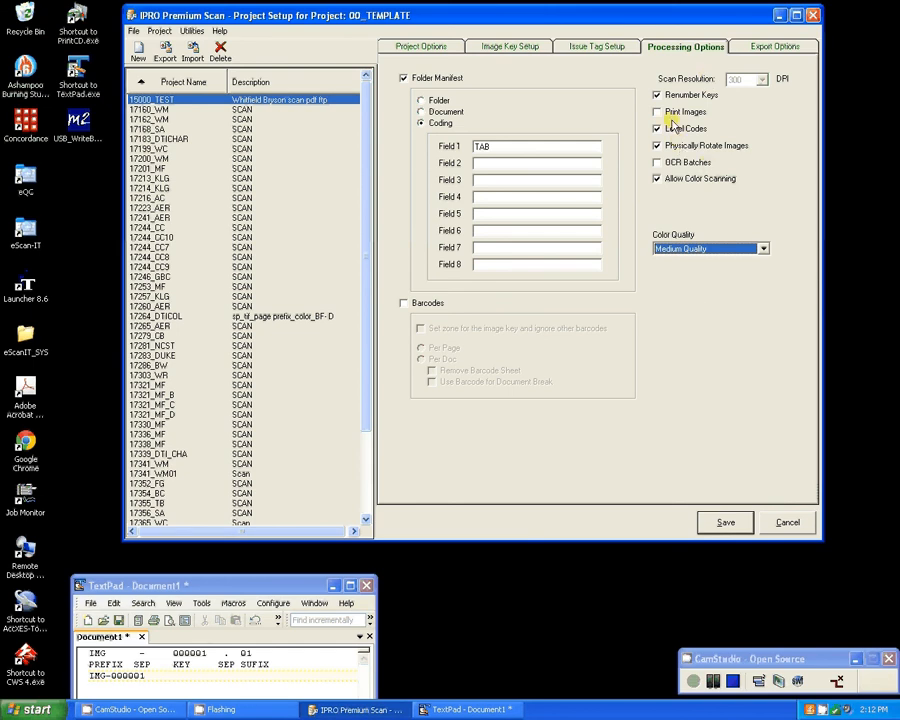
# Keep Single Page as the export image format, enable Use Key for Filename, and check the load file options.
pyautogui.click(760, 47)
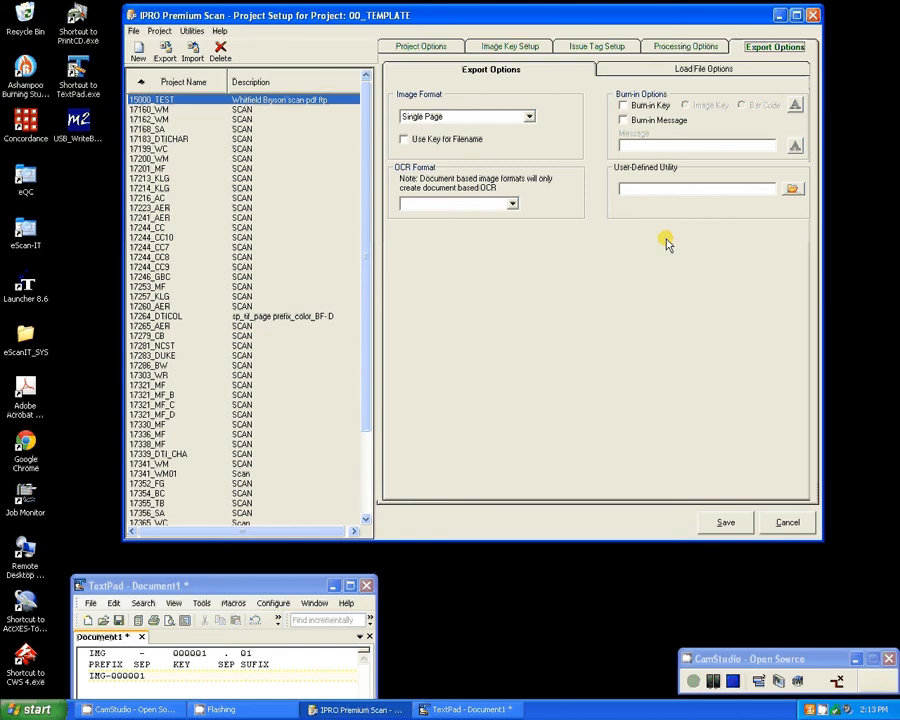
pyautogui.click(505, 117)
pyautogui.click(505, 117)
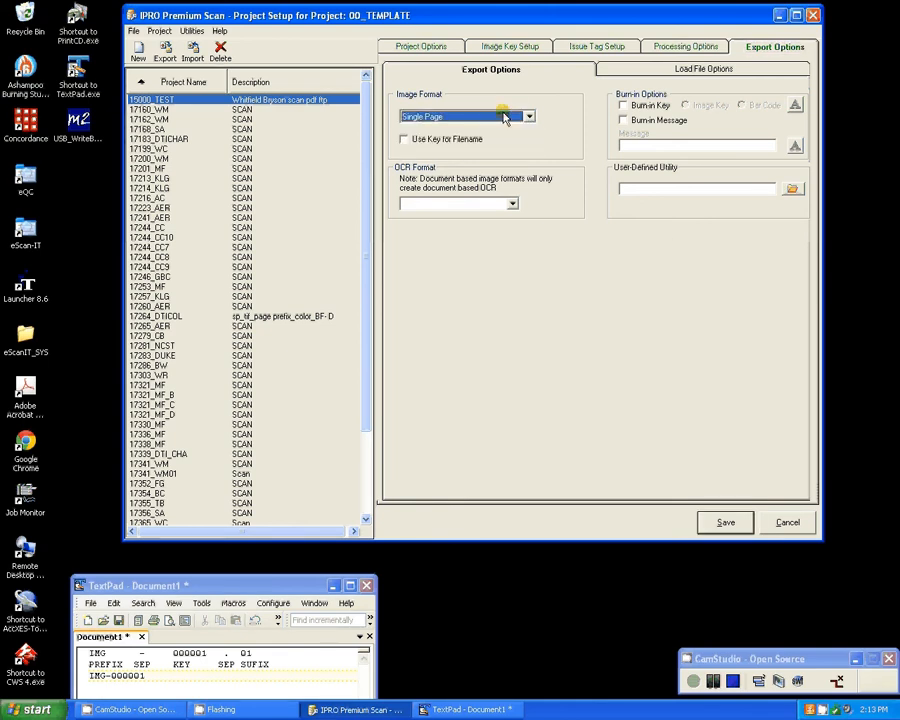
pyautogui.click(472, 139)
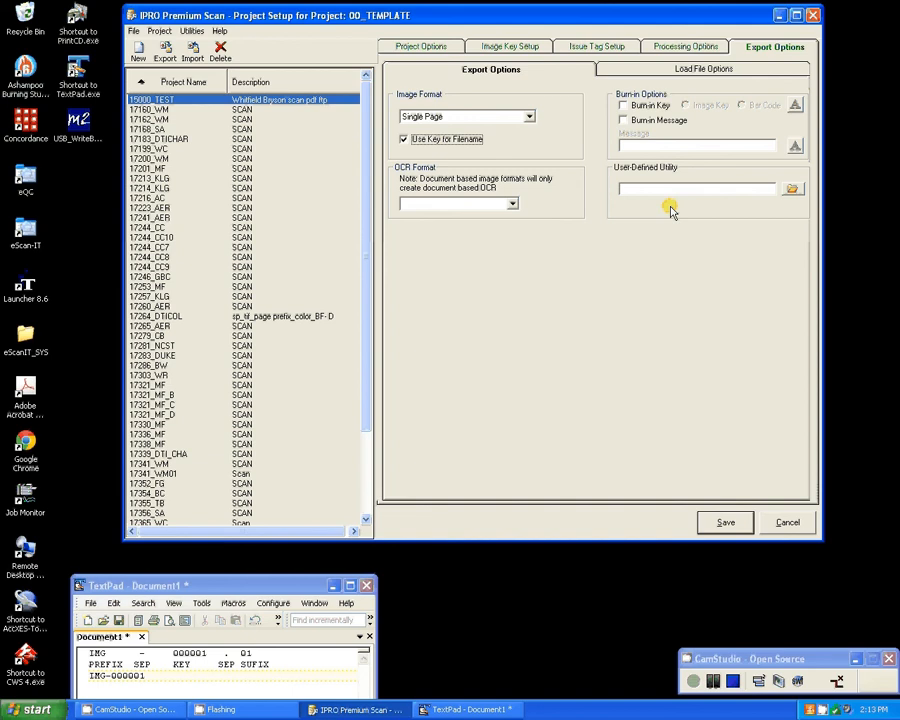
pyautogui.click(692, 71)
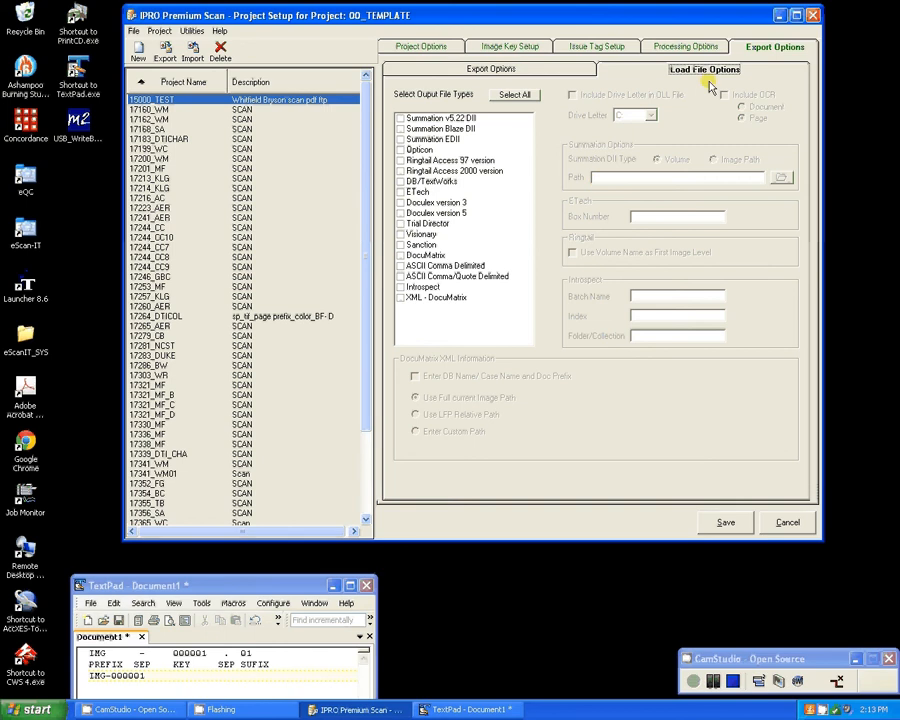
pyautogui.click(547, 74)
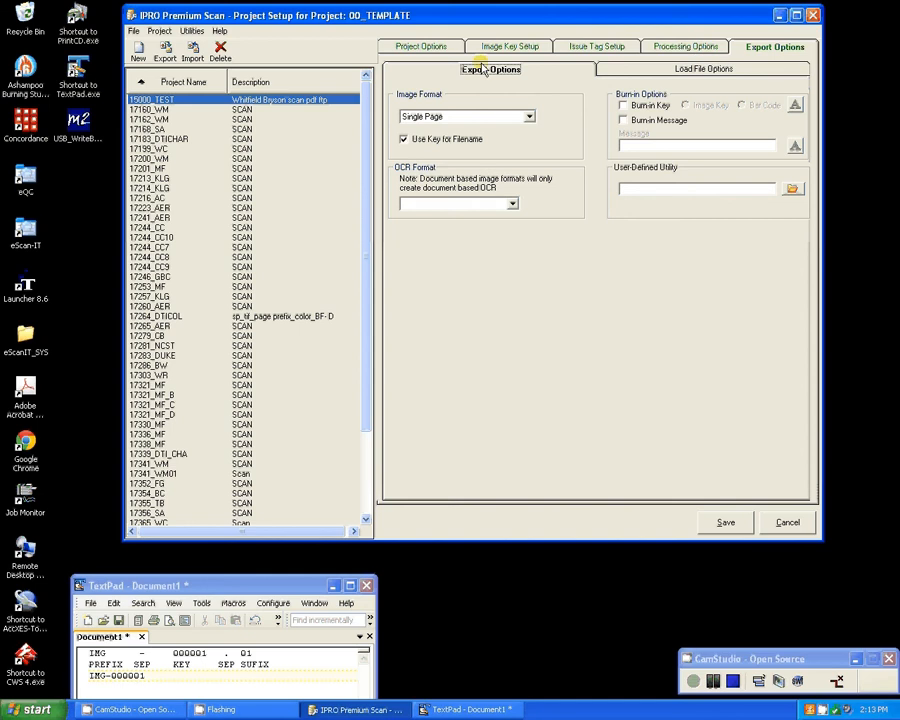
# Review all setup pages of the 00_TEMPLATE project, save it, and bring up the start of the project list.
pyautogui.click(413, 48)
pyautogui.click(522, 46)
pyautogui.click(586, 46)
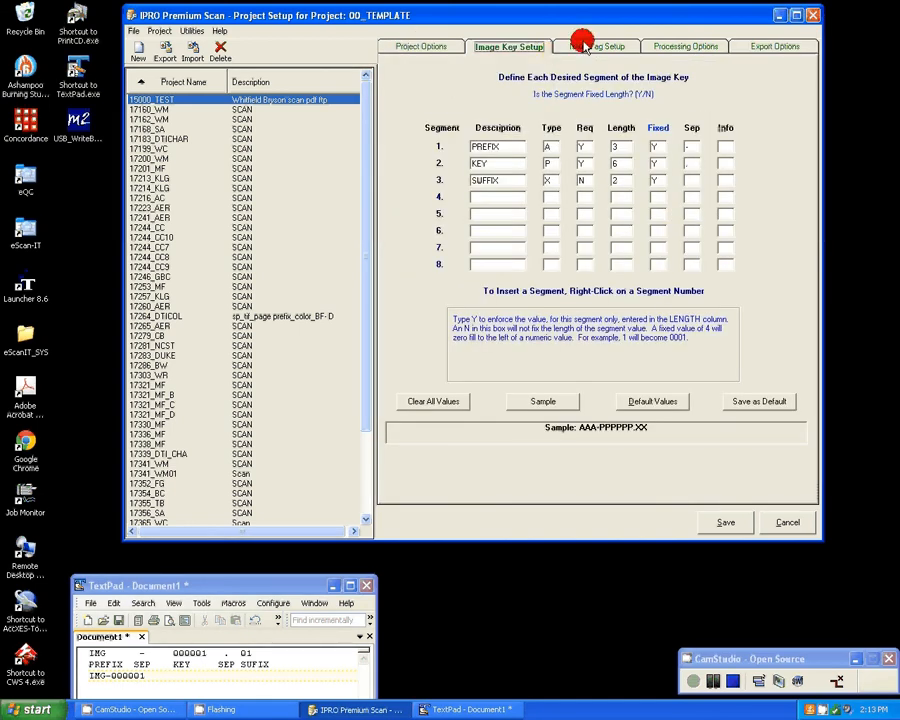
pyautogui.click(657, 48)
pyautogui.click(745, 46)
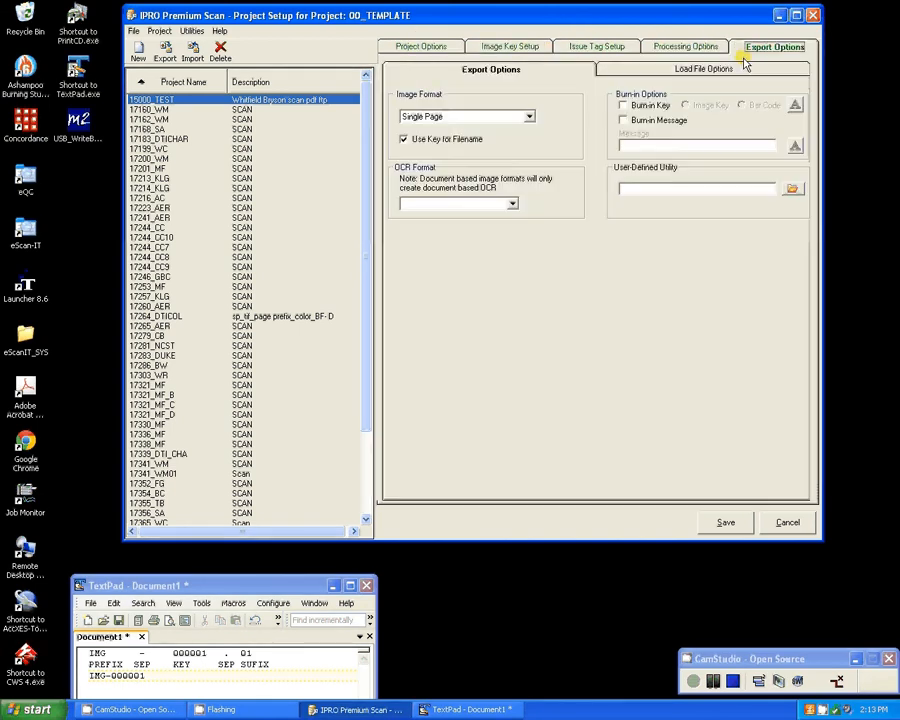
pyautogui.click(400, 46)
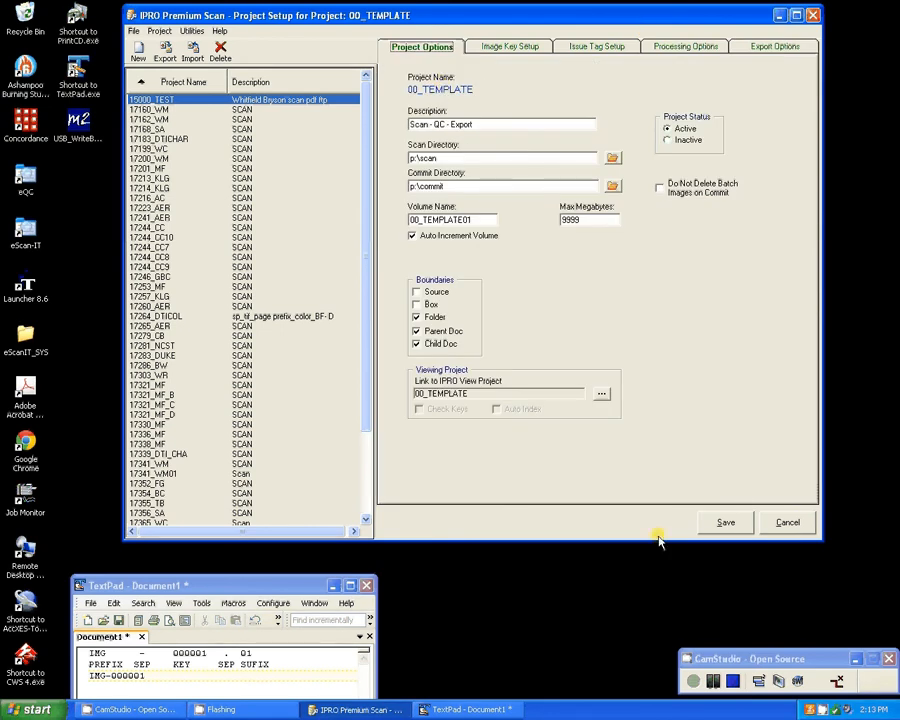
pyautogui.click(726, 523)
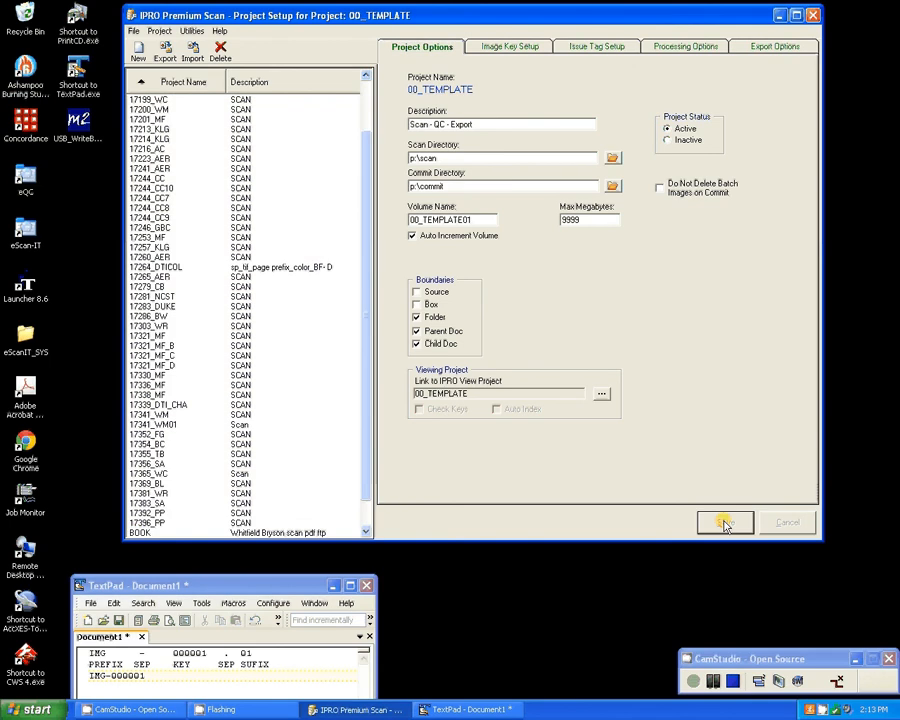
pyautogui.moveTo(366, 388); pyautogui.dragTo(367, 247)
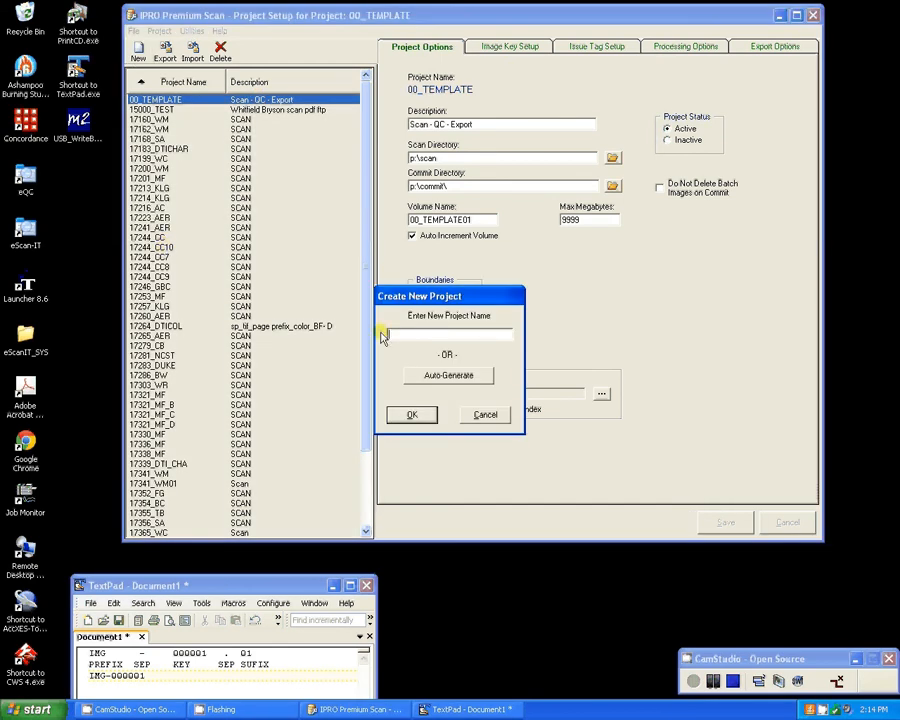
# Create a new project named TEST0001 and apply the settings from project 00_TEMPLATE to it.
pyautogui.write('TEST0001')
pyautogui.click(411, 414)
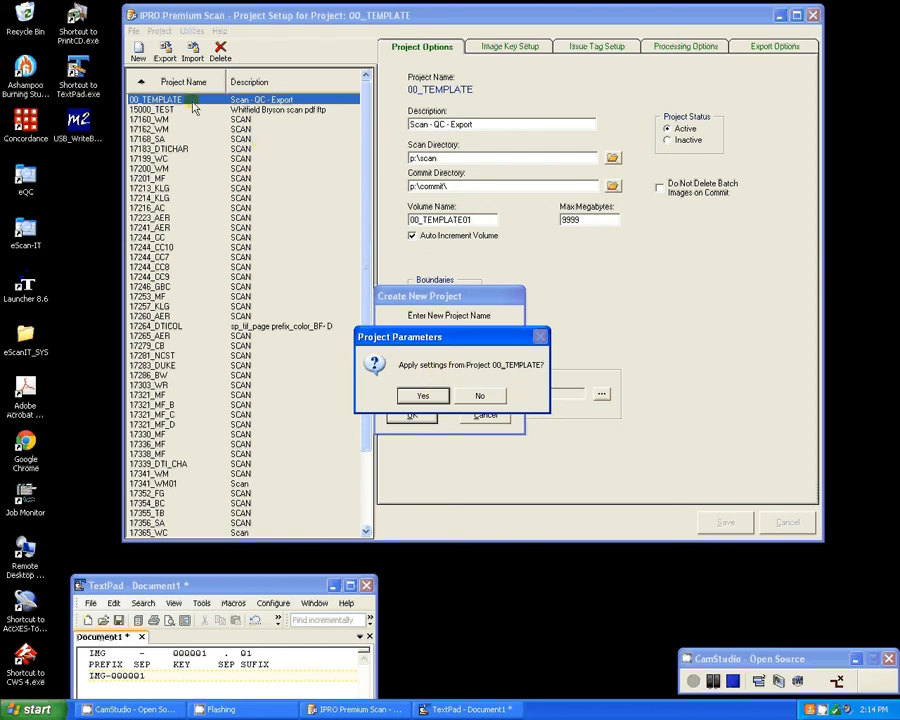
pyautogui.click(422, 395)
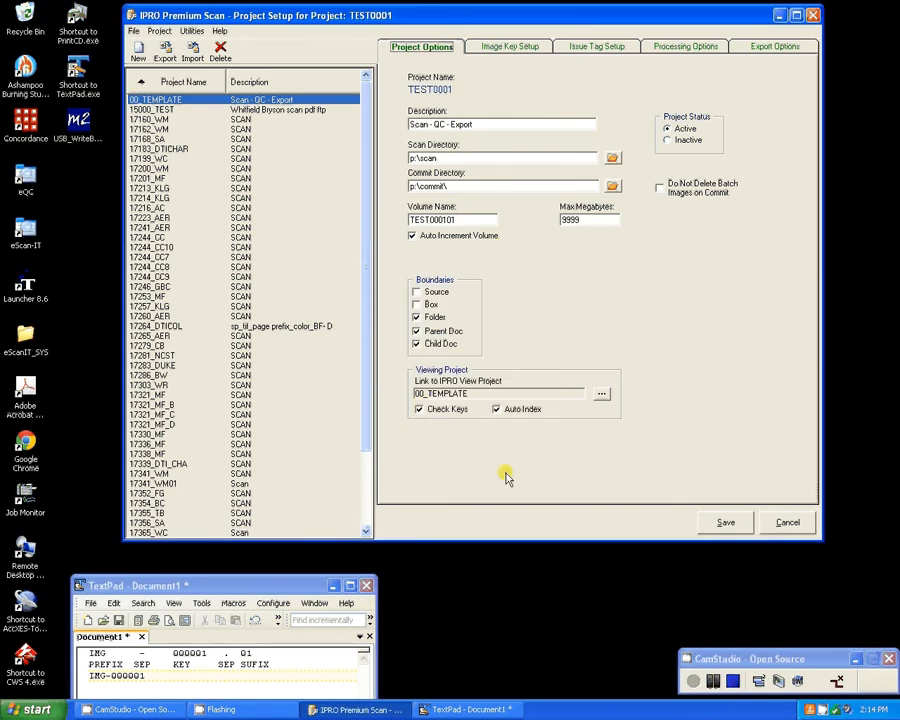
# Review the image key, processing and export settings of project TEST0001, and return to its general project options.
pyautogui.click(508, 45)
pyautogui.click(675, 50)
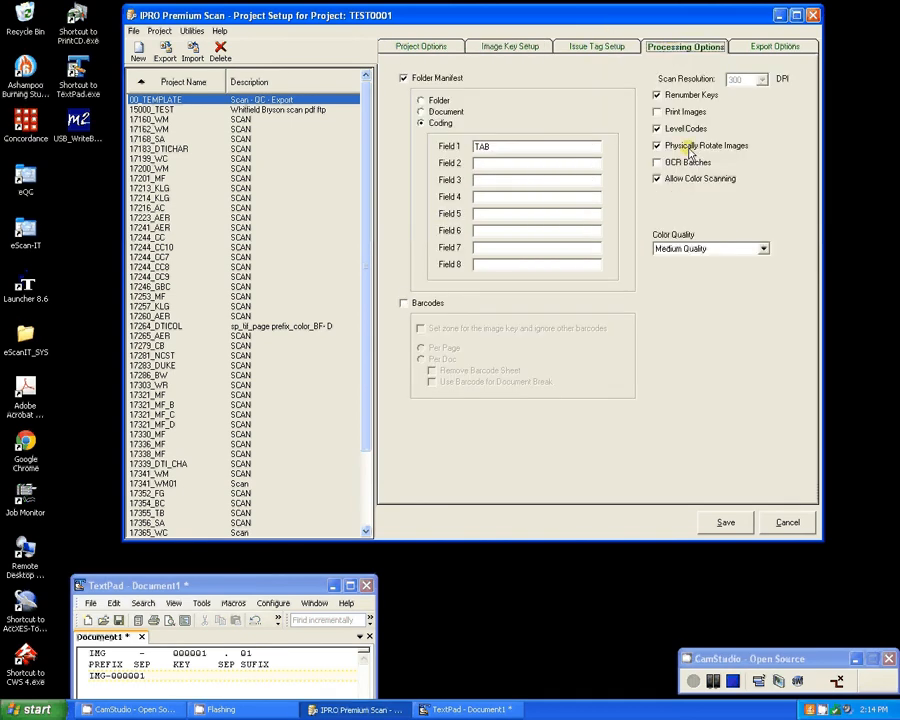
pyautogui.click(770, 46)
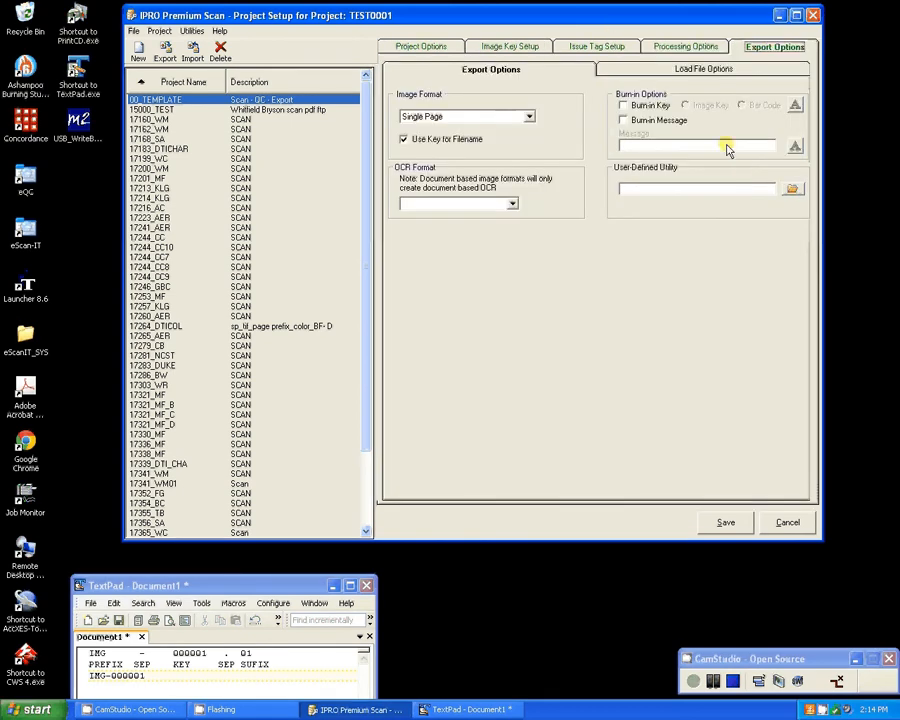
pyautogui.click(422, 46)
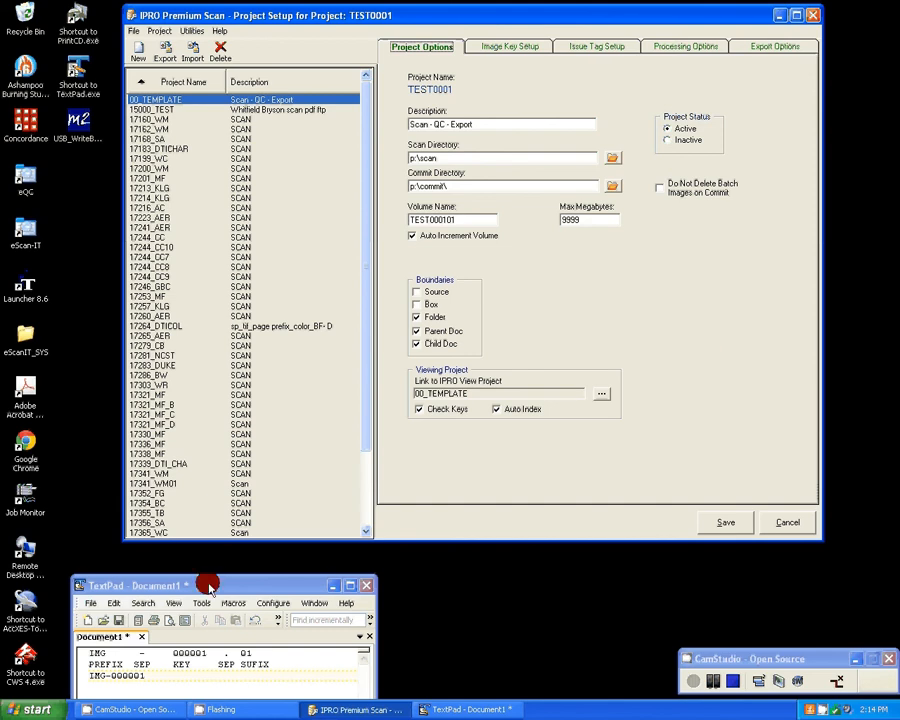
# Bring the whole TextPad notes window into view and minimize it.
pyautogui.moveTo(208, 583); pyautogui.dragTo(323, 75)
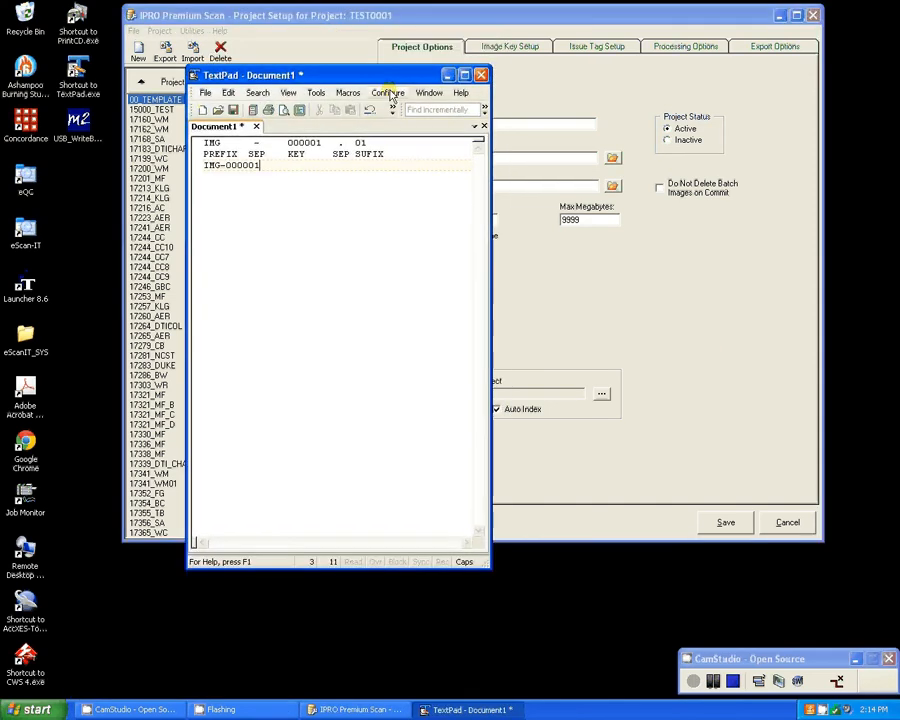
pyautogui.click(448, 75)
pyautogui.click(757, 660)
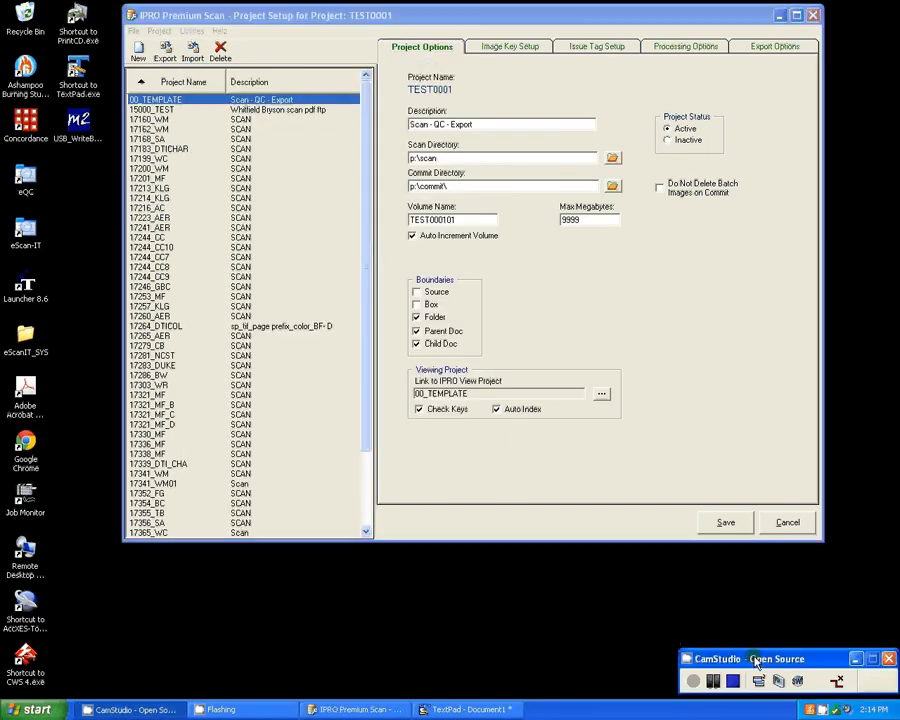